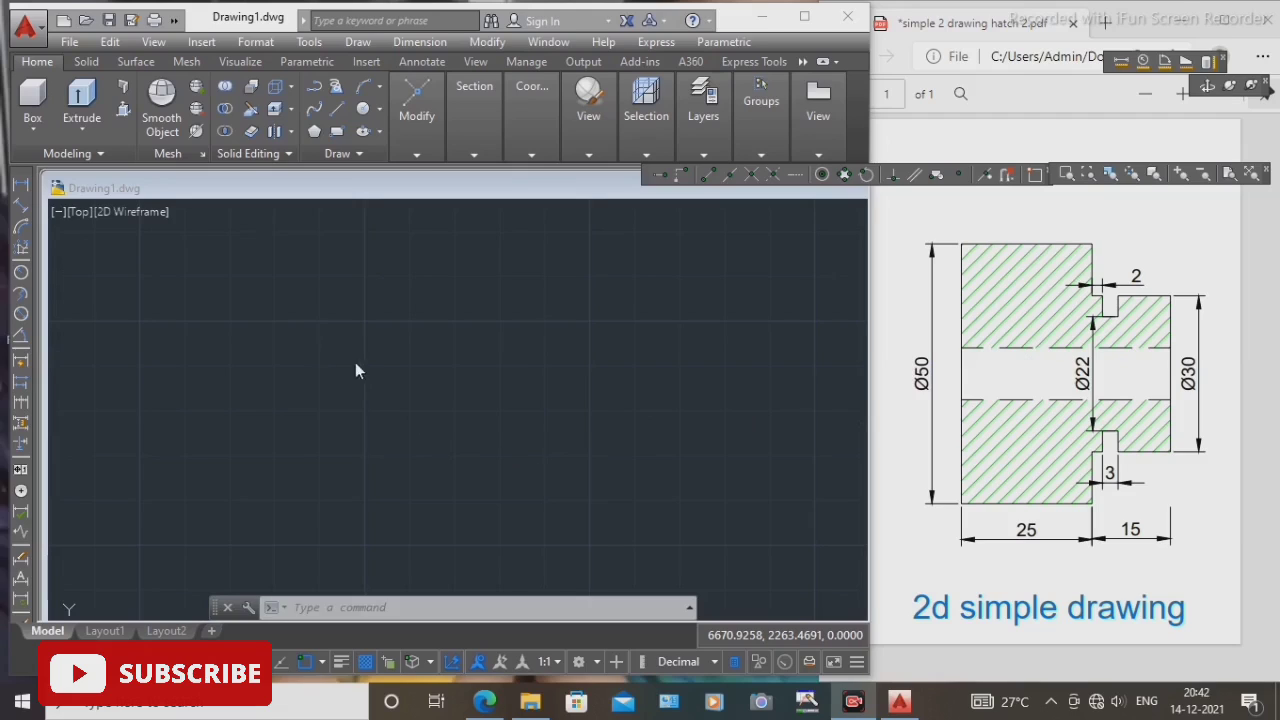
Start the half profile with a line 25.0 to the right, followed by a segment 10 straight down.
click(245, 332)
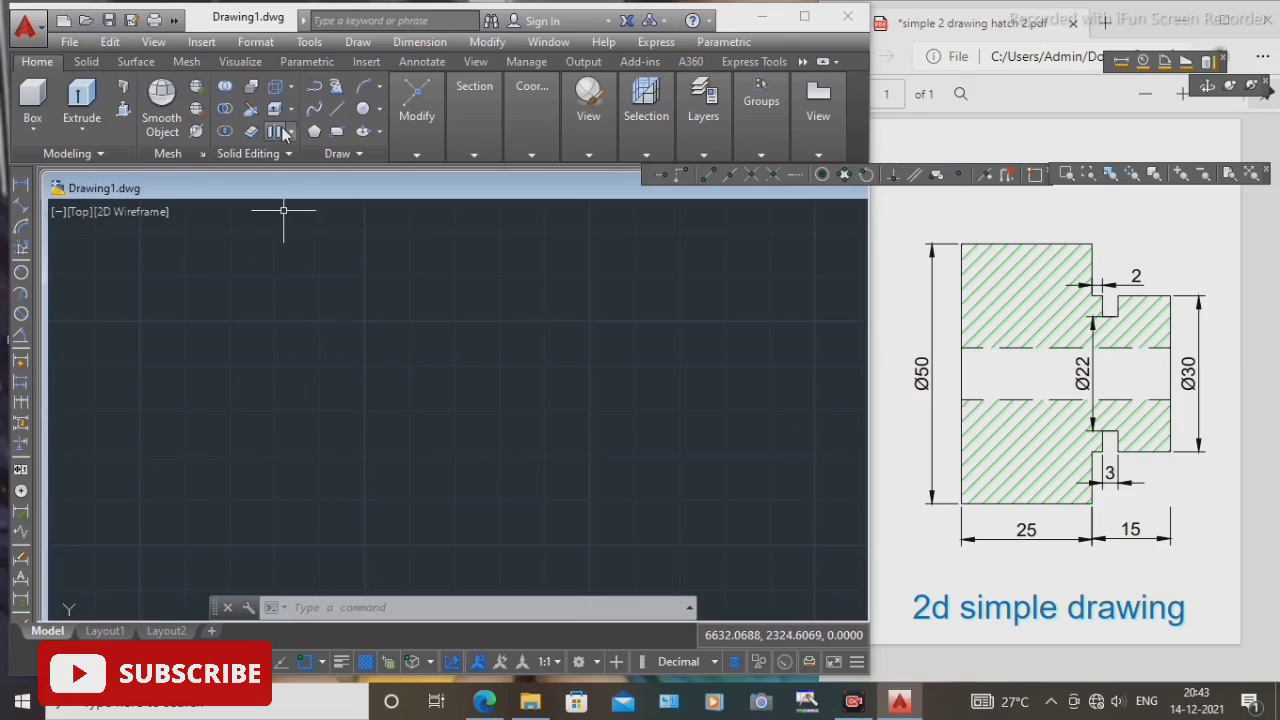
text(l)
key(Return)
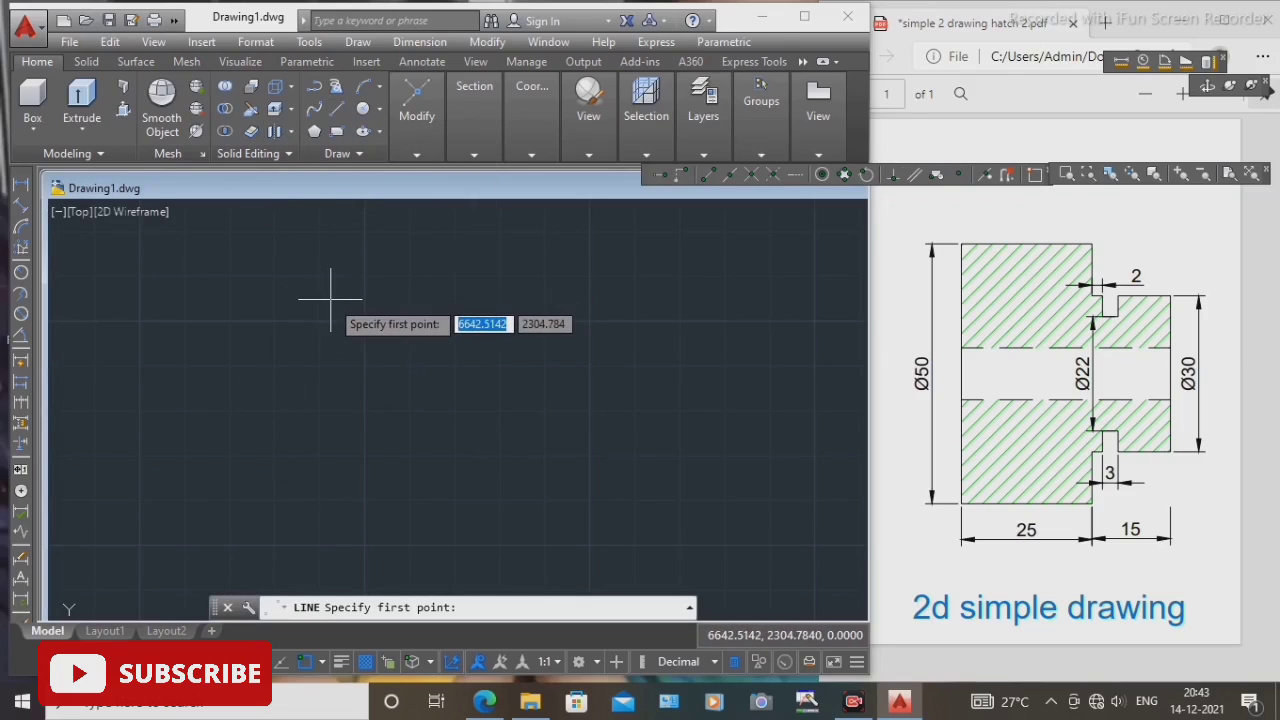
click(330, 298)
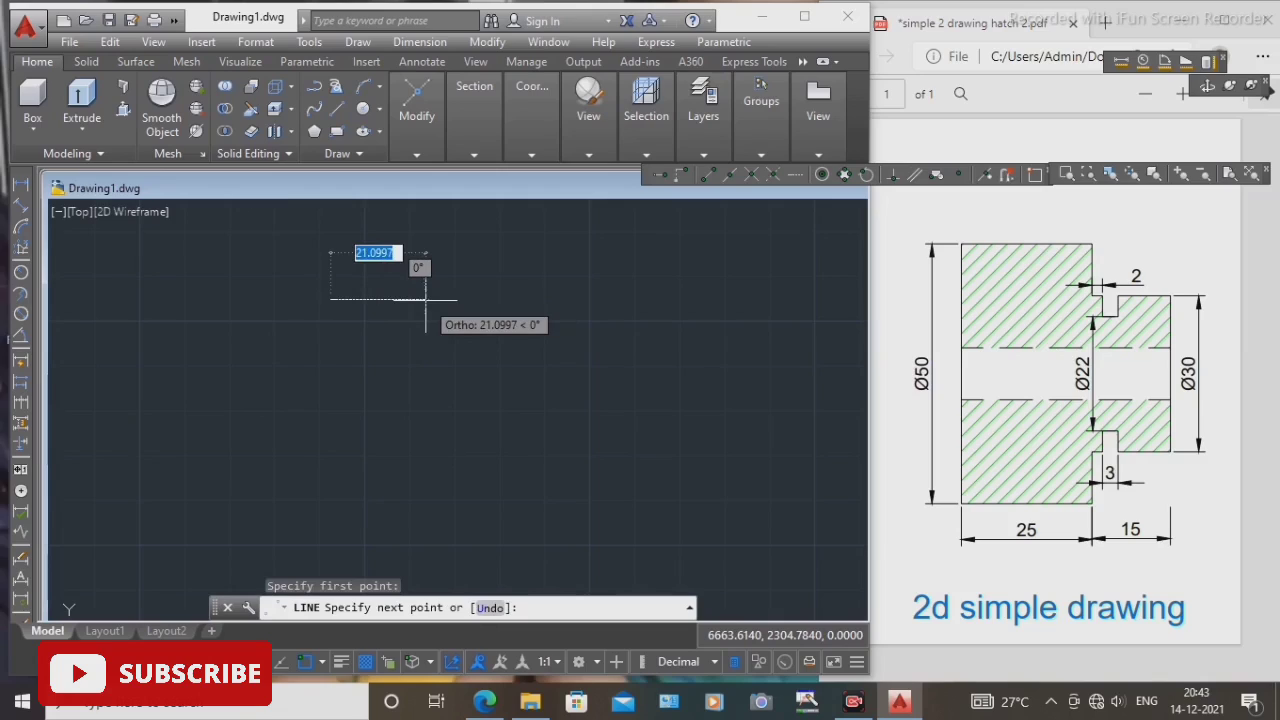
text(25.)
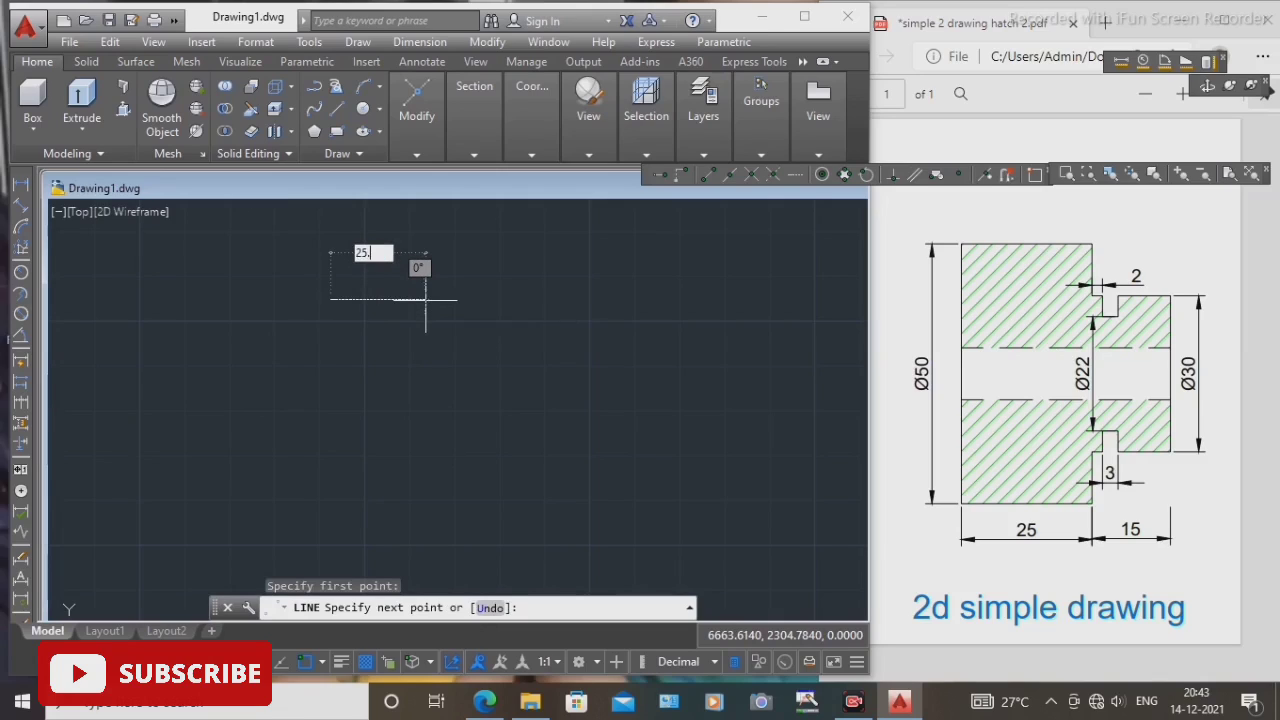
text(0)
key(Return)
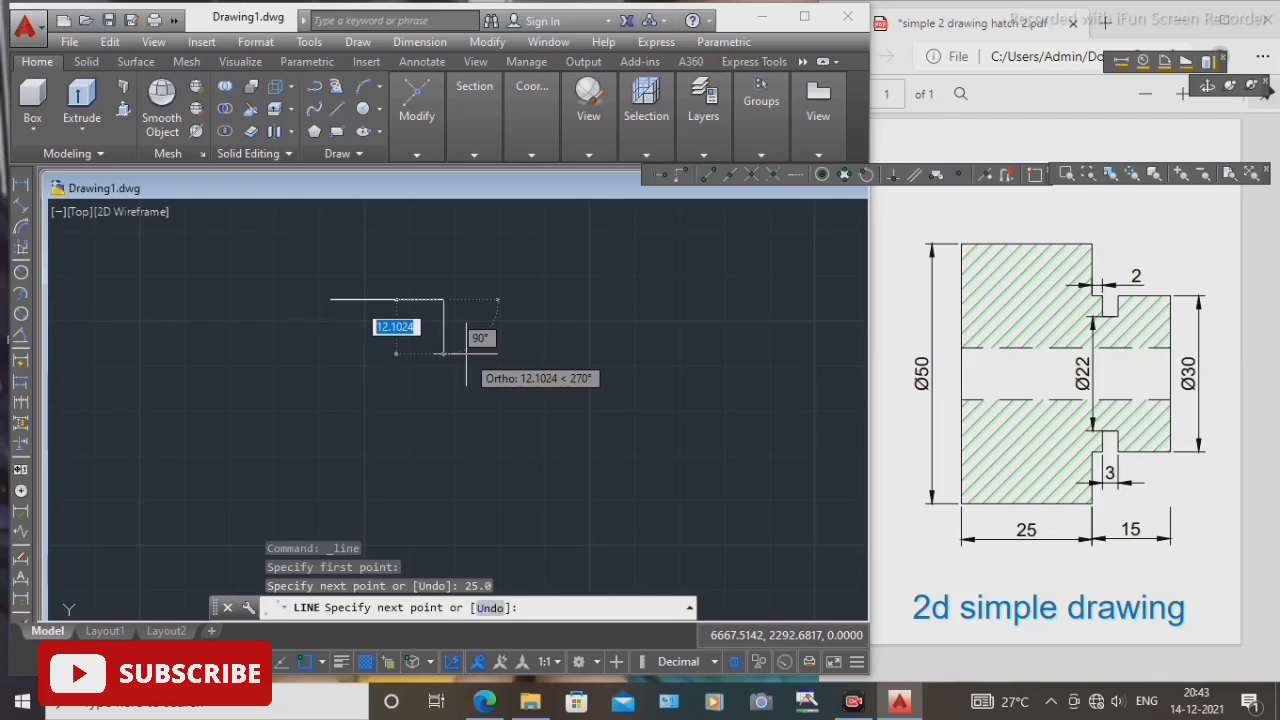
text(10)
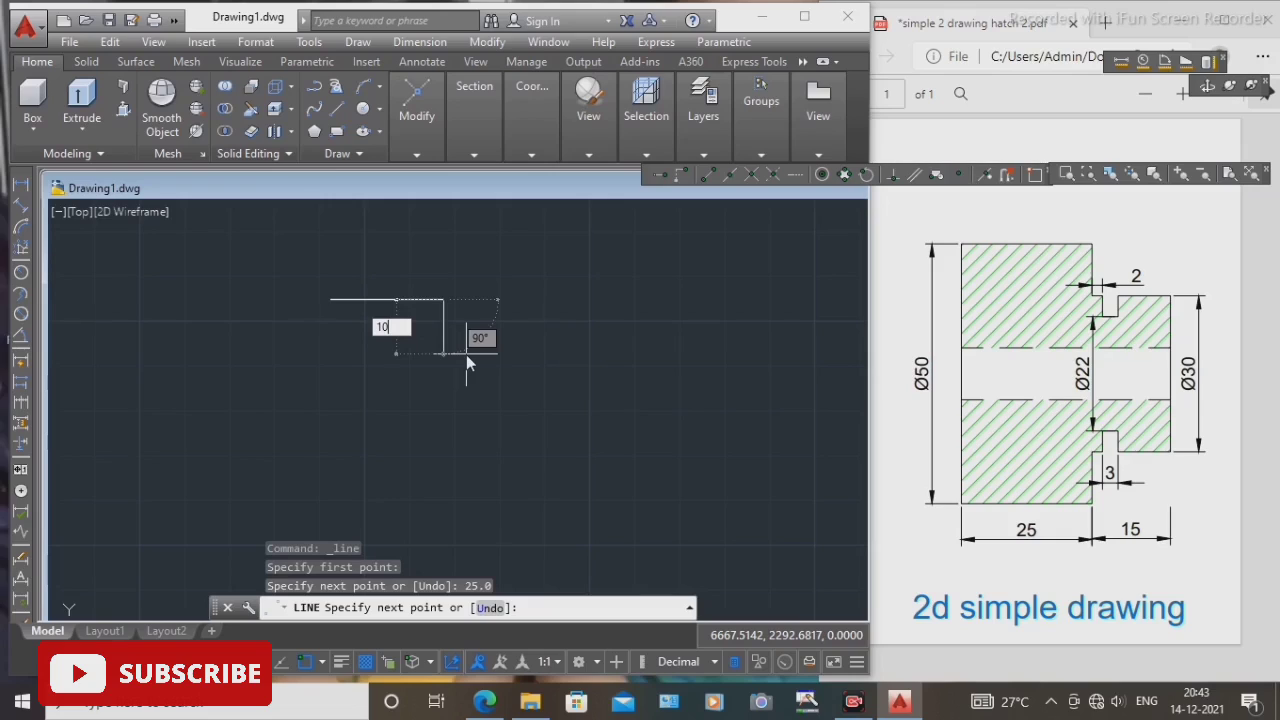
key(Return)
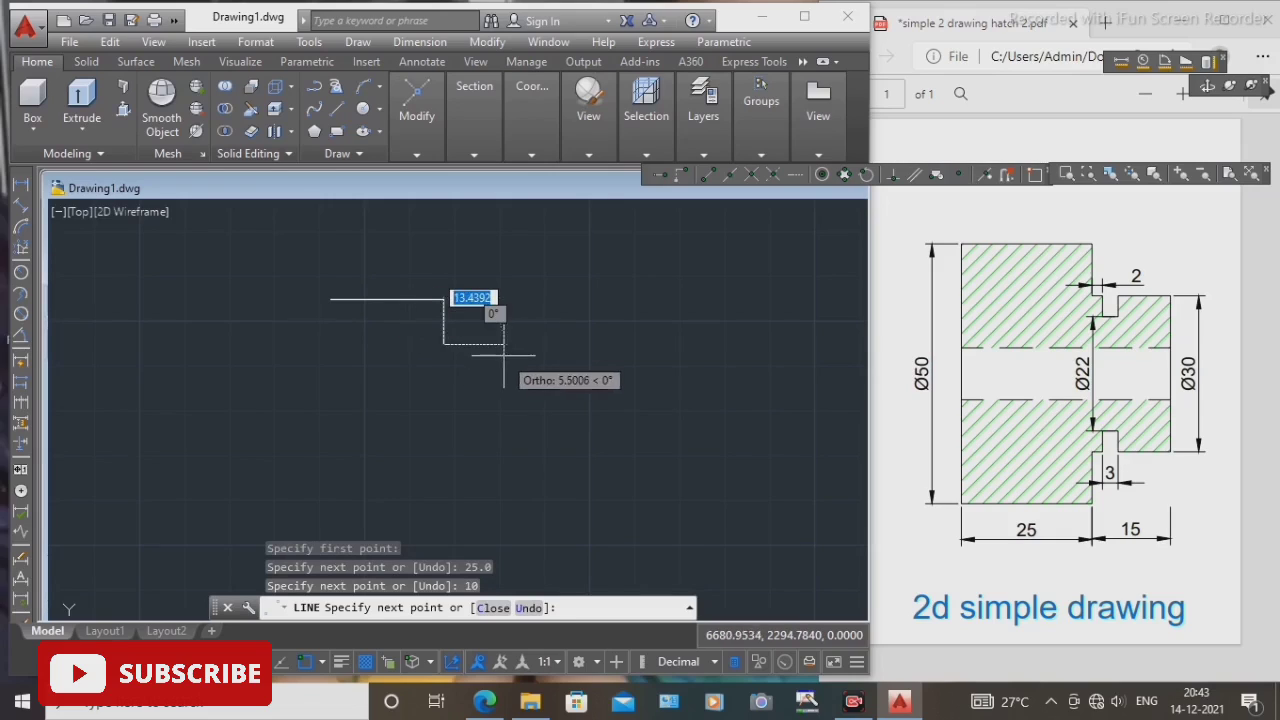
Continue the profile with the shoulder and groove: 2.0 right, 4.0 down, 3.0 right and 4.0 up.
text(2.0)
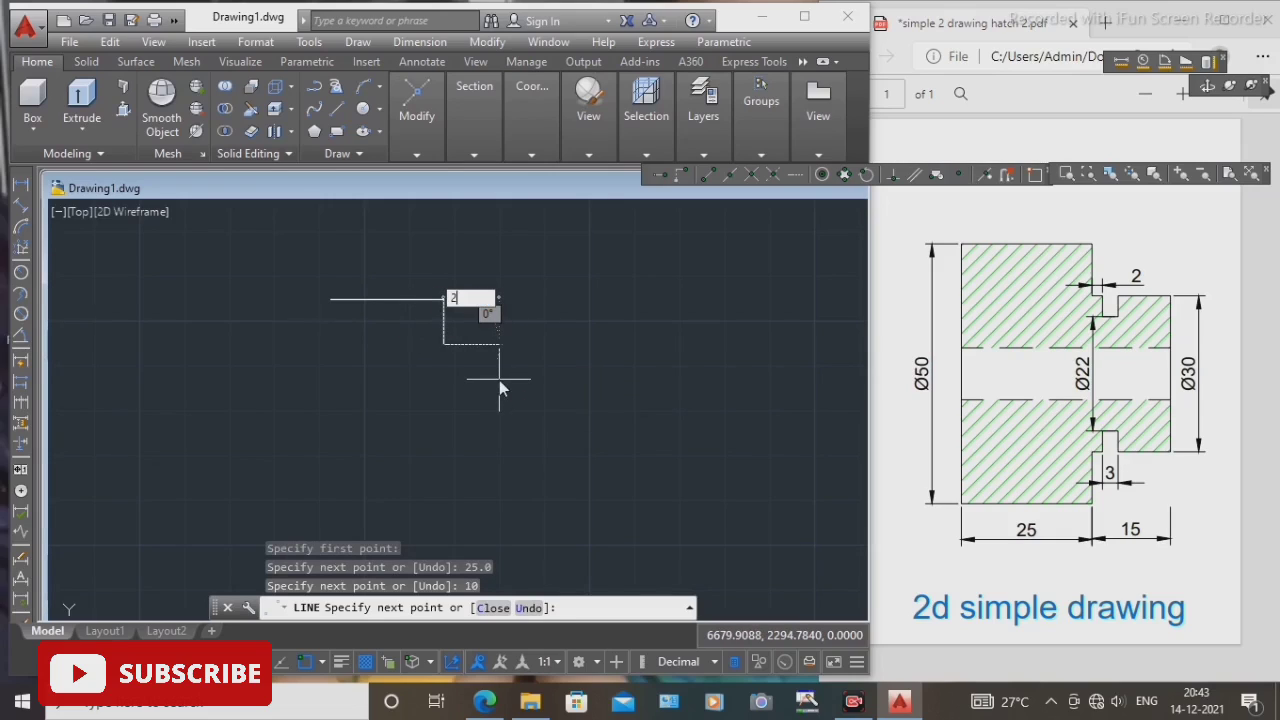
key(Return)
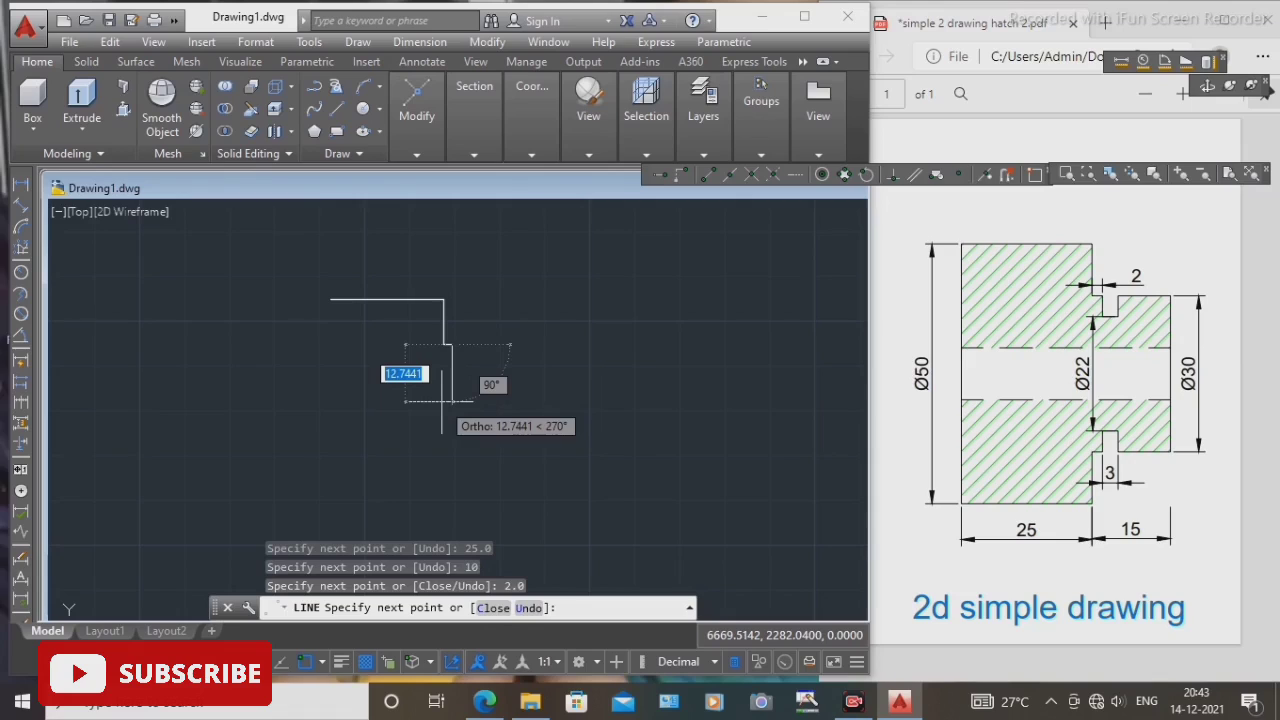
text(4.0)
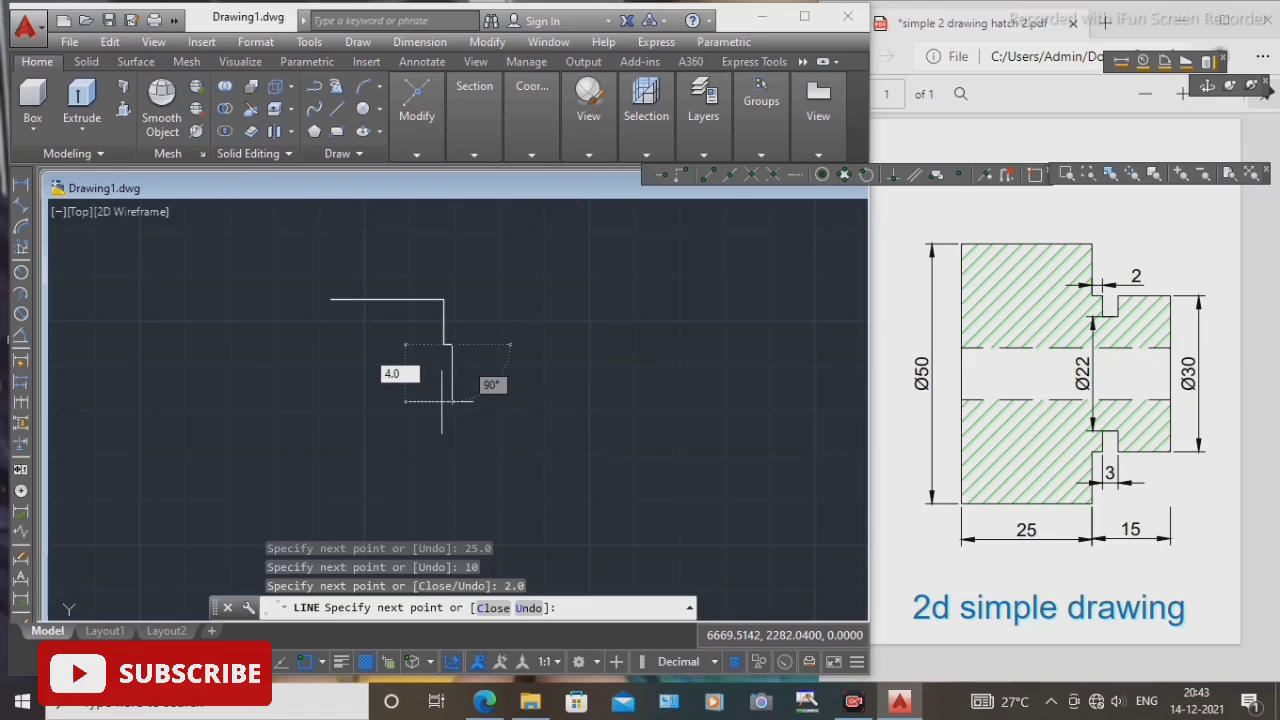
key(Return)
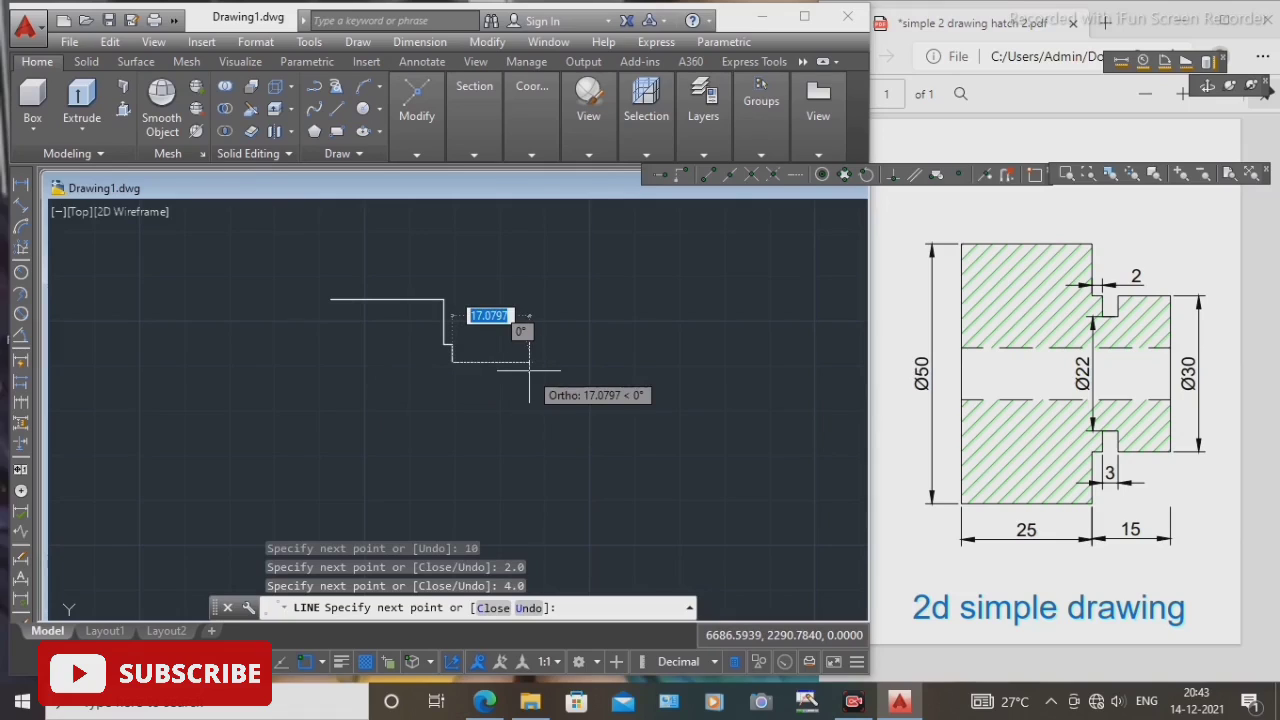
text(3.0)
key(Return)
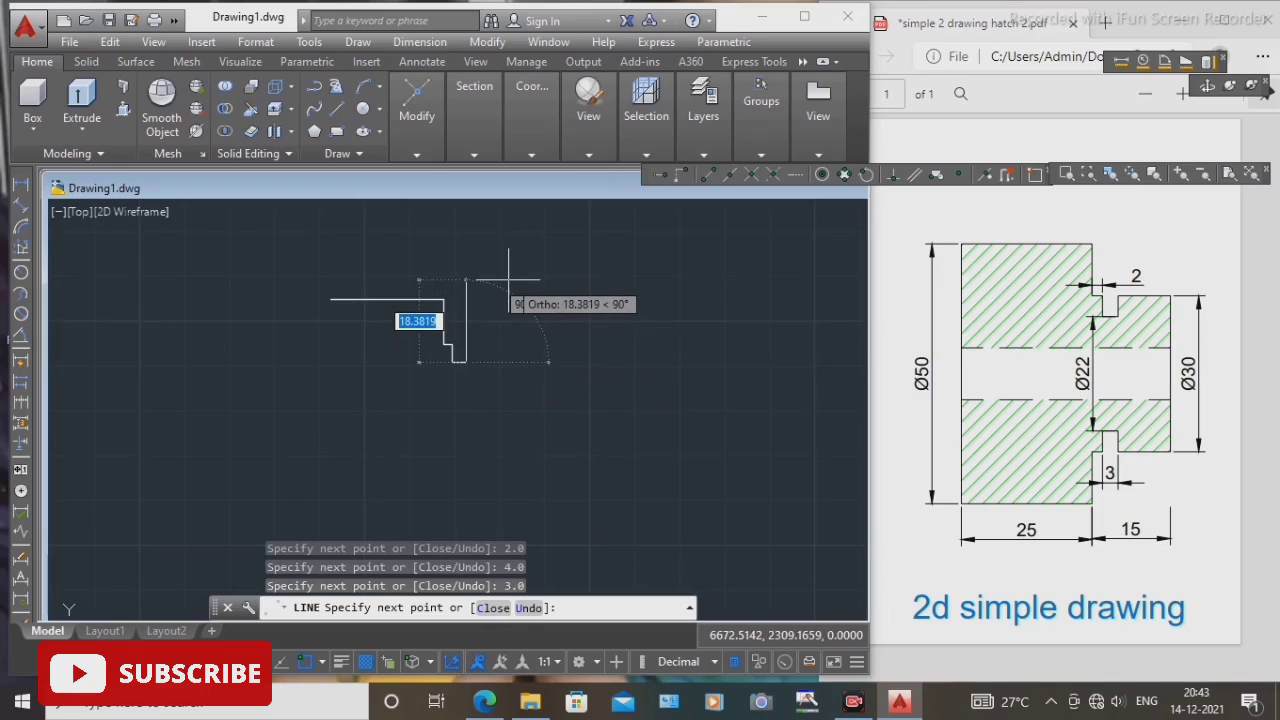
text(4.0)
key(Return)
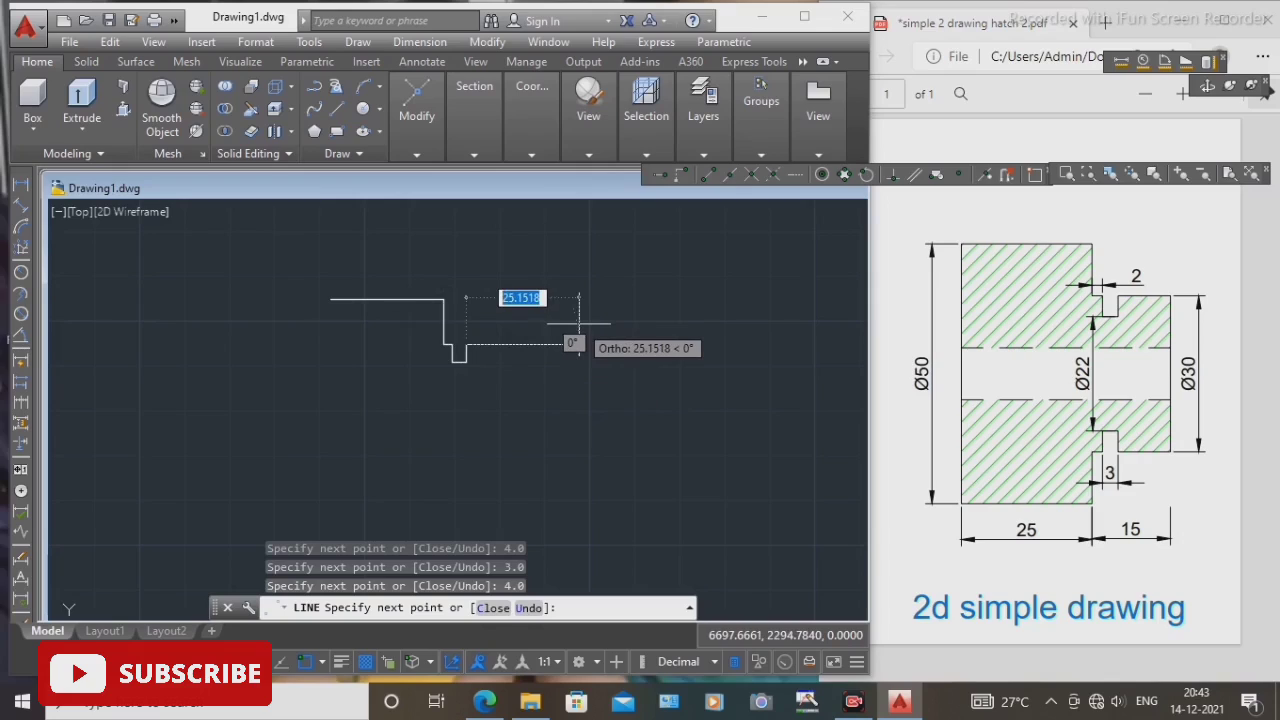
Finish the line chain with a segment 10.0 to the right and an end edge 15.0 down.
text(10.0)
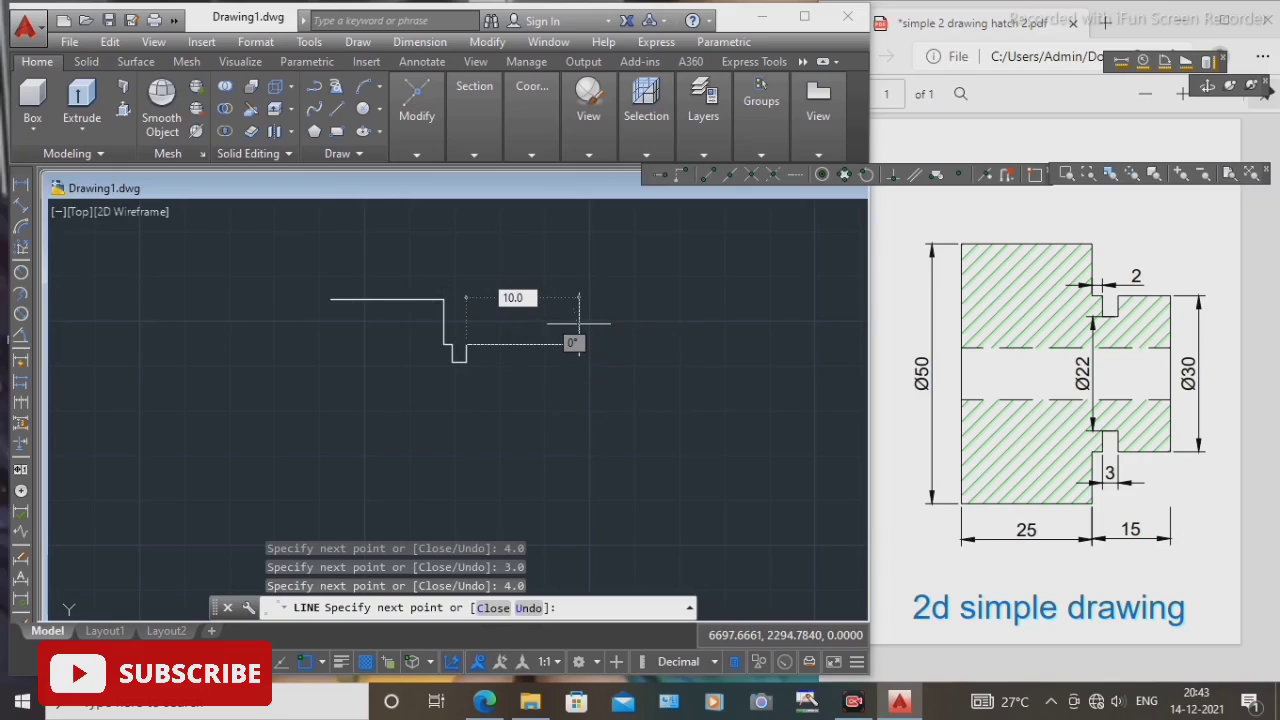
key(Return)
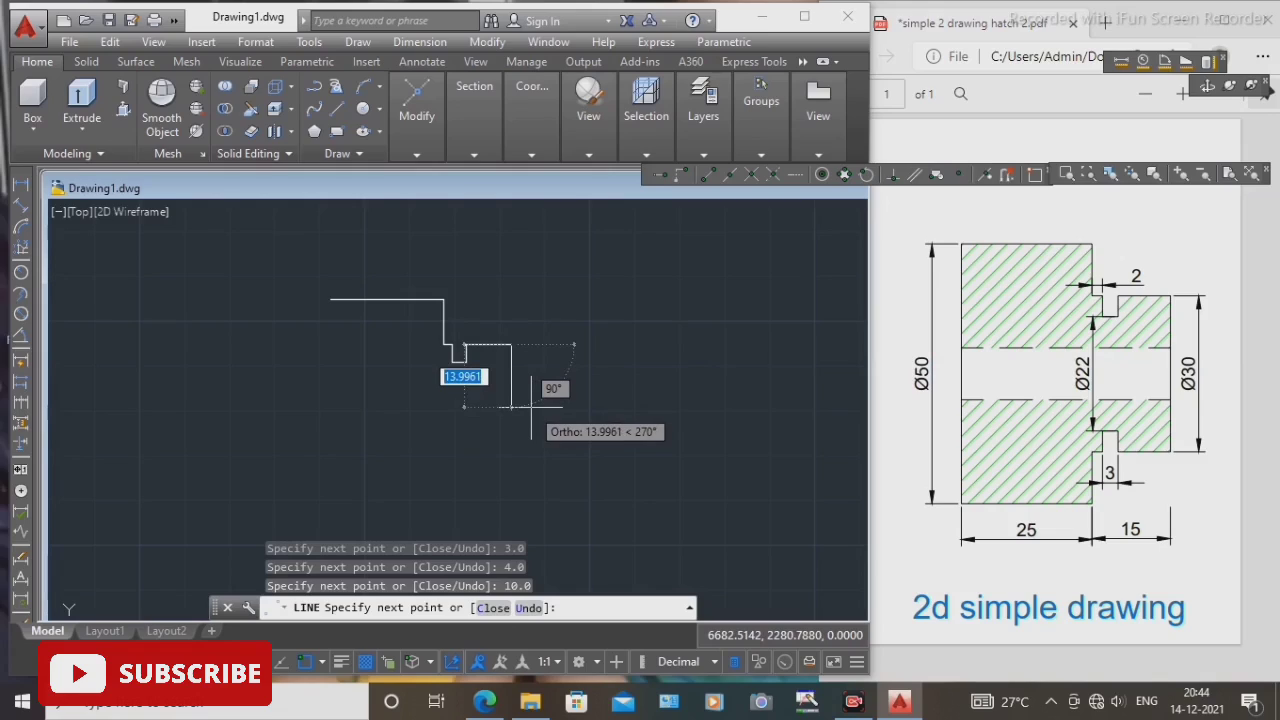
text(15.)
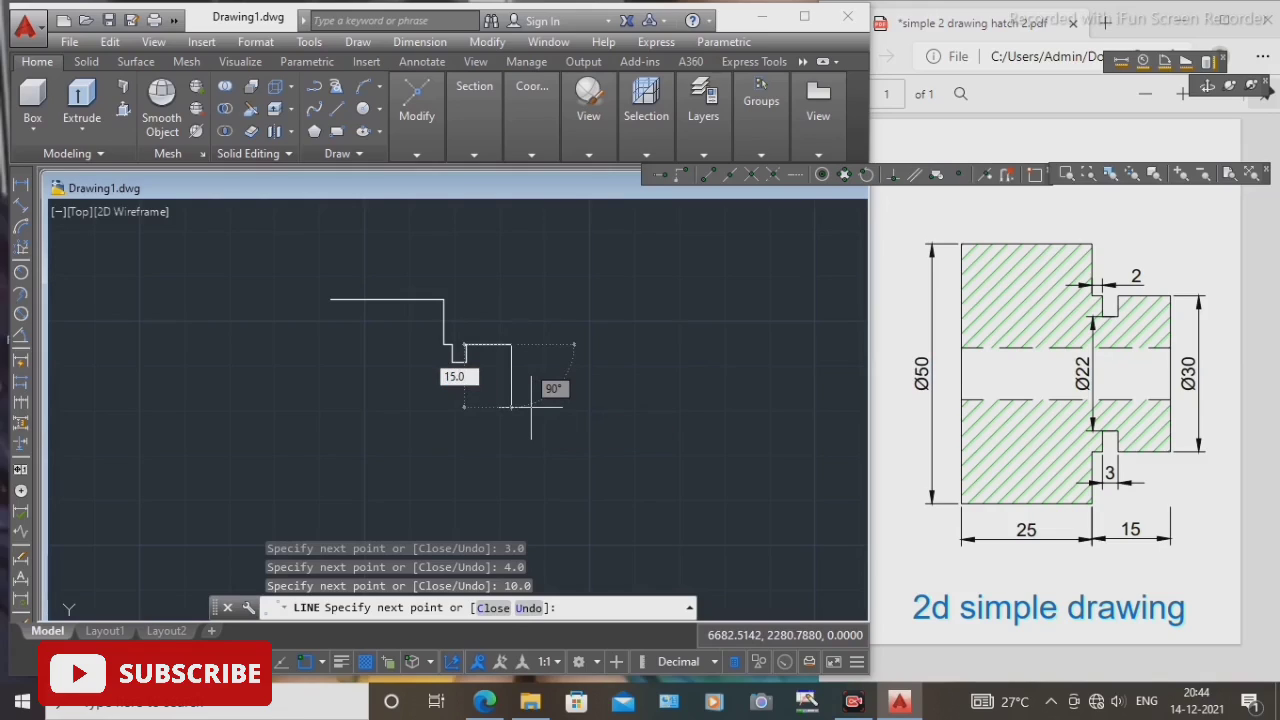
key(Return)
right_click(574, 376)
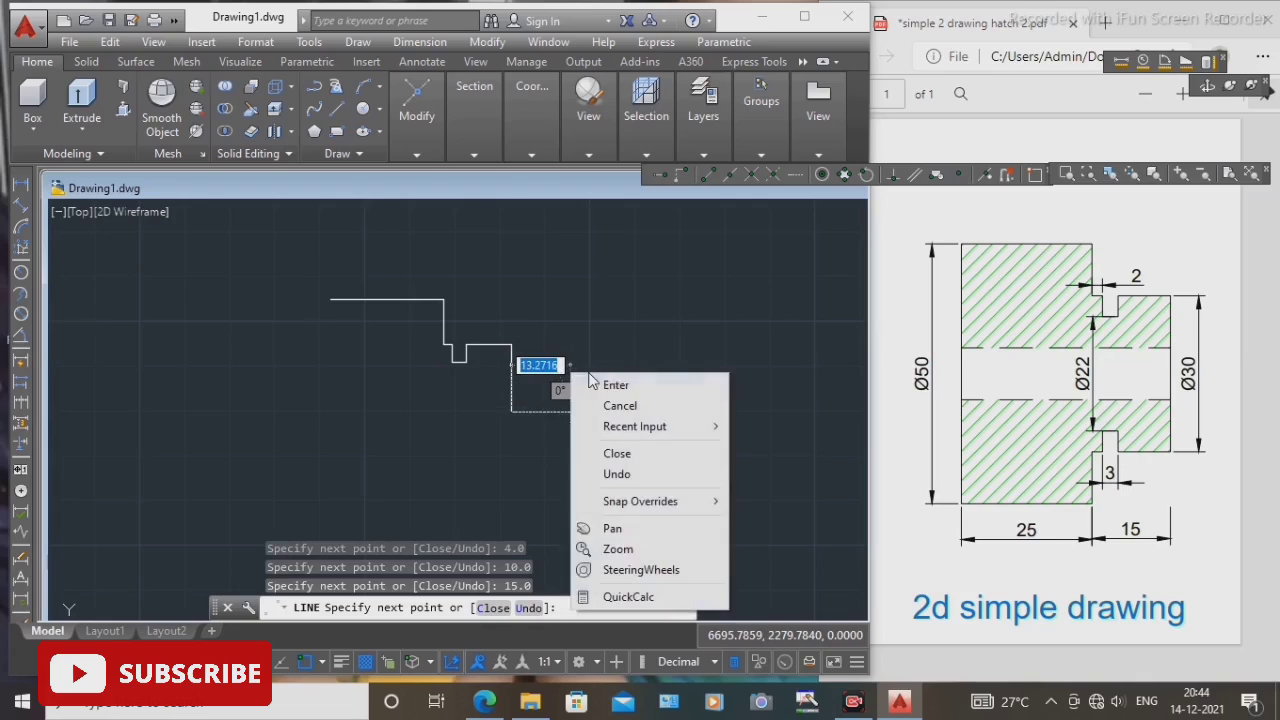
click(608, 384)
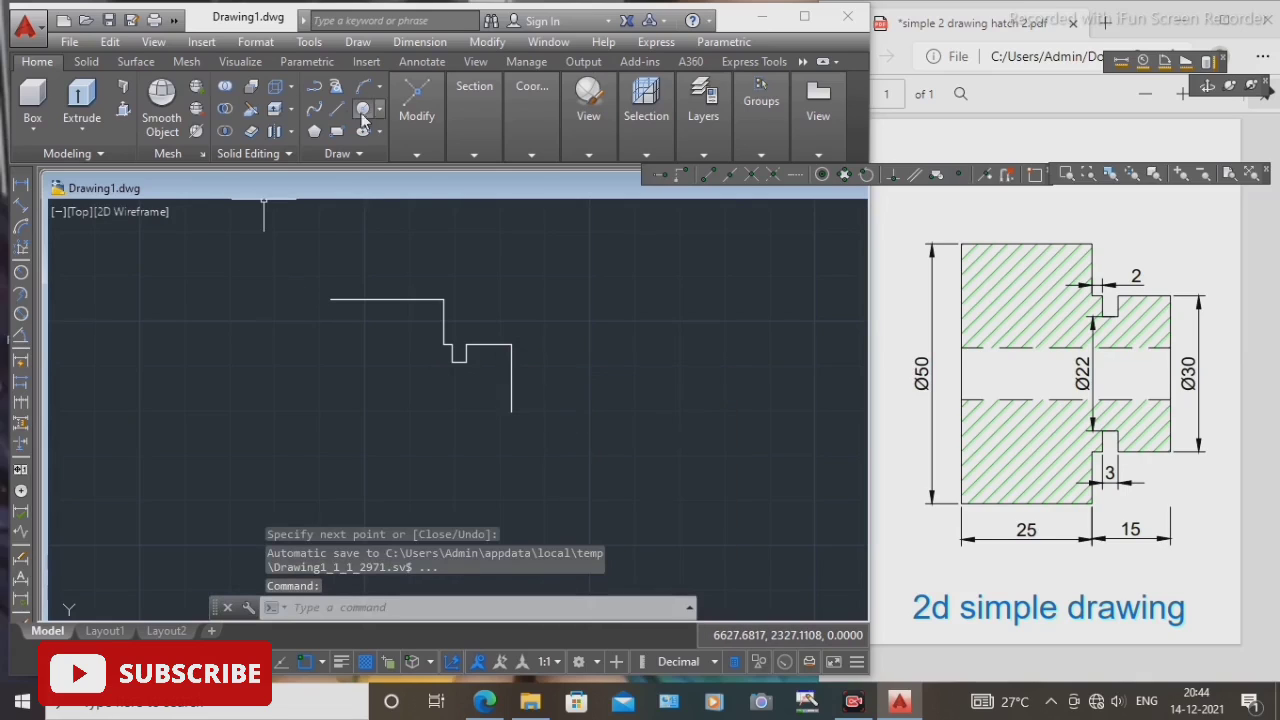
Draw the profile's left edge as a vertical line 25.0 down from the start of the top edge.
click(338, 110)
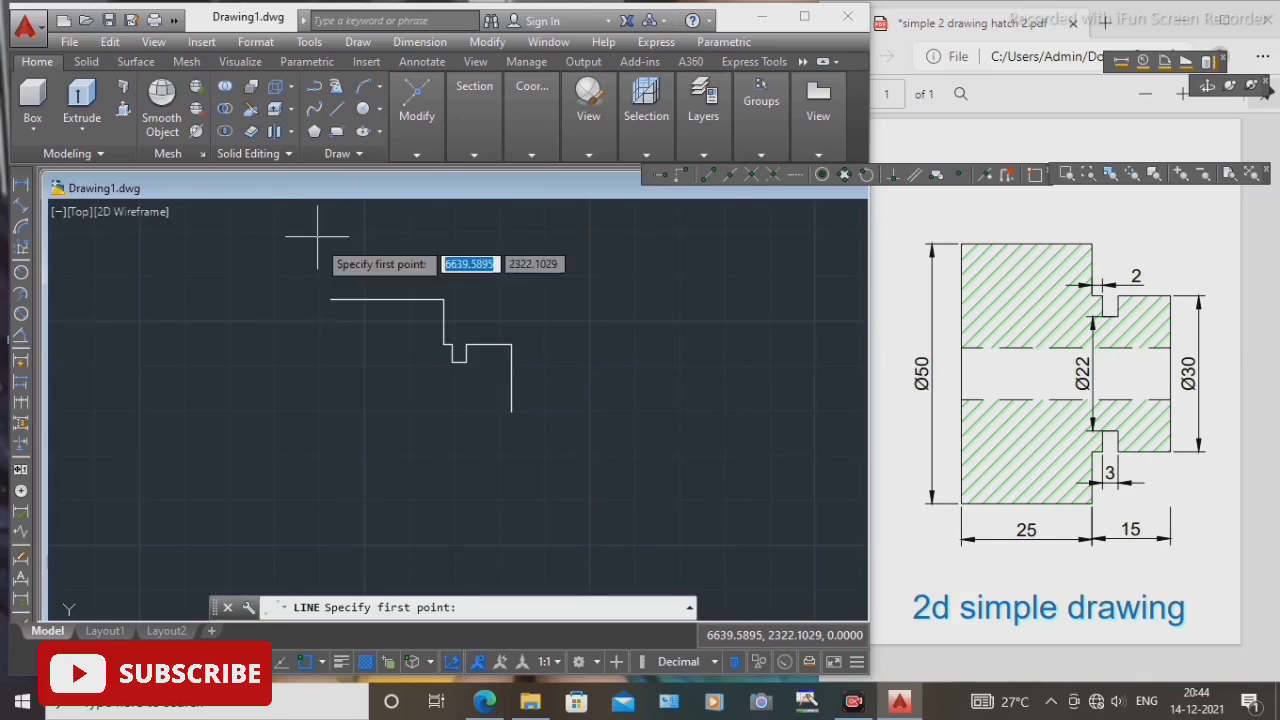
click(331, 298)
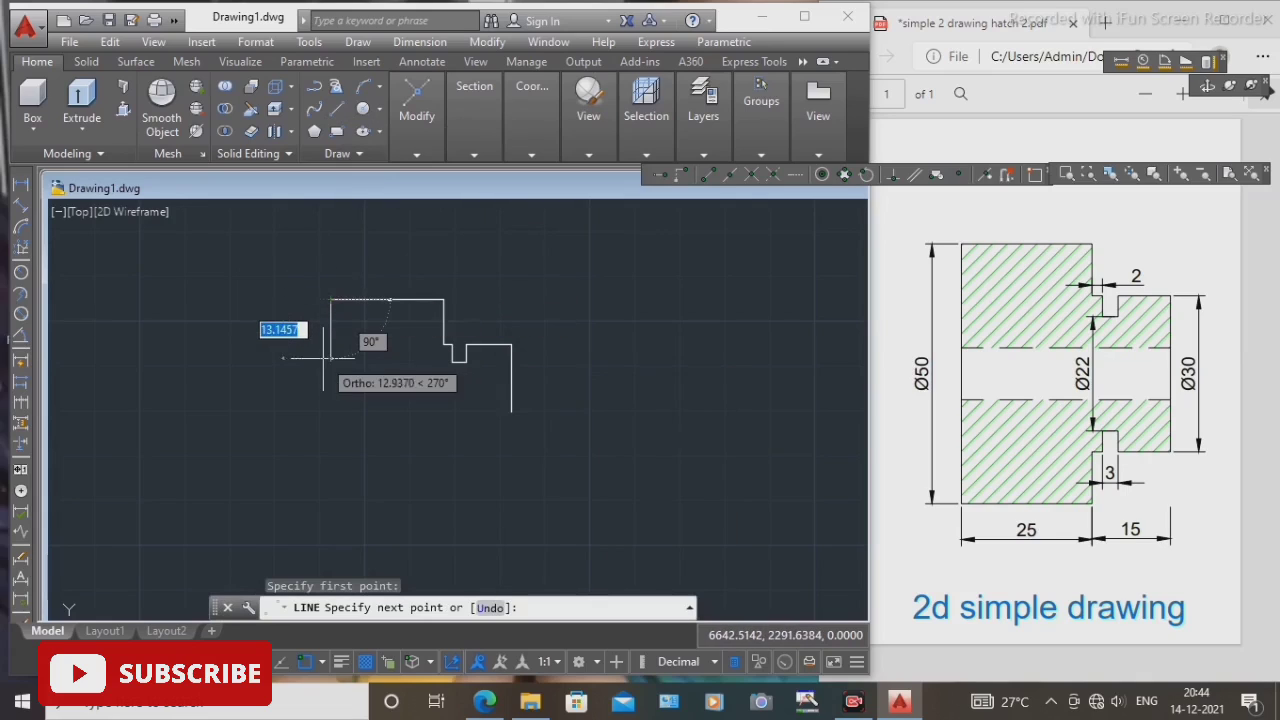
text(50)
key(Return)
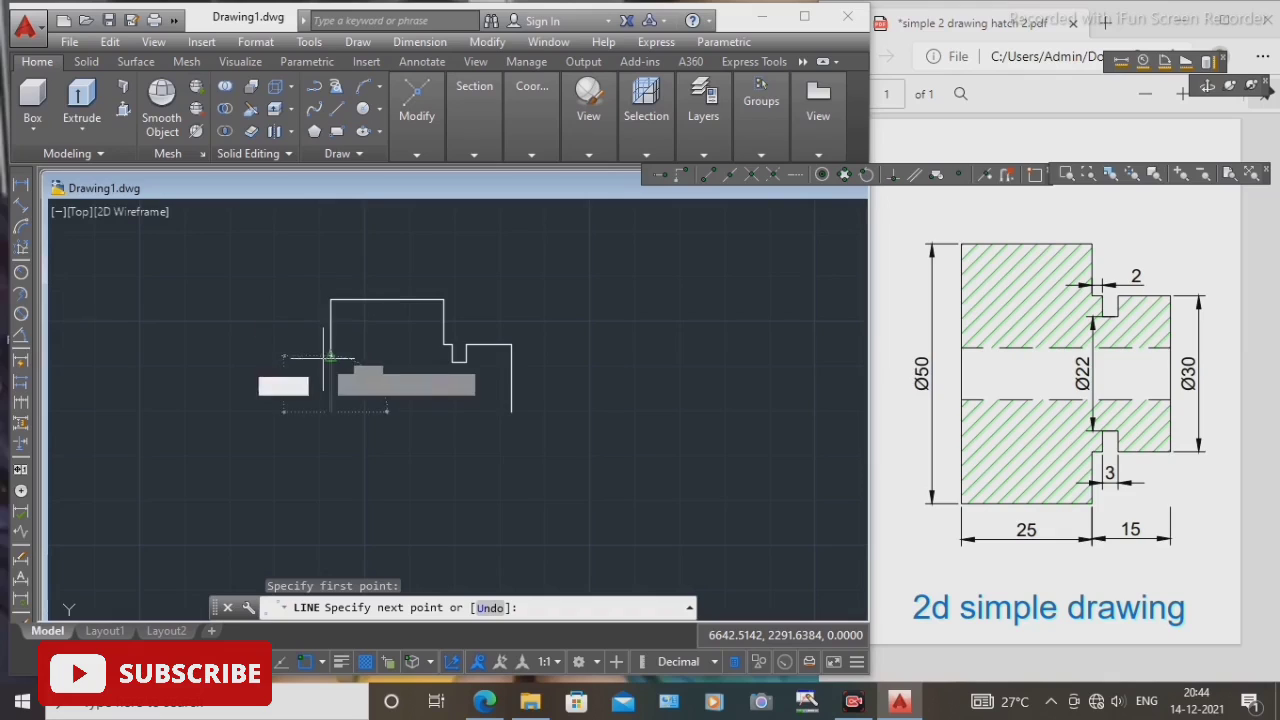
right_click(399, 464)
click(440, 466)
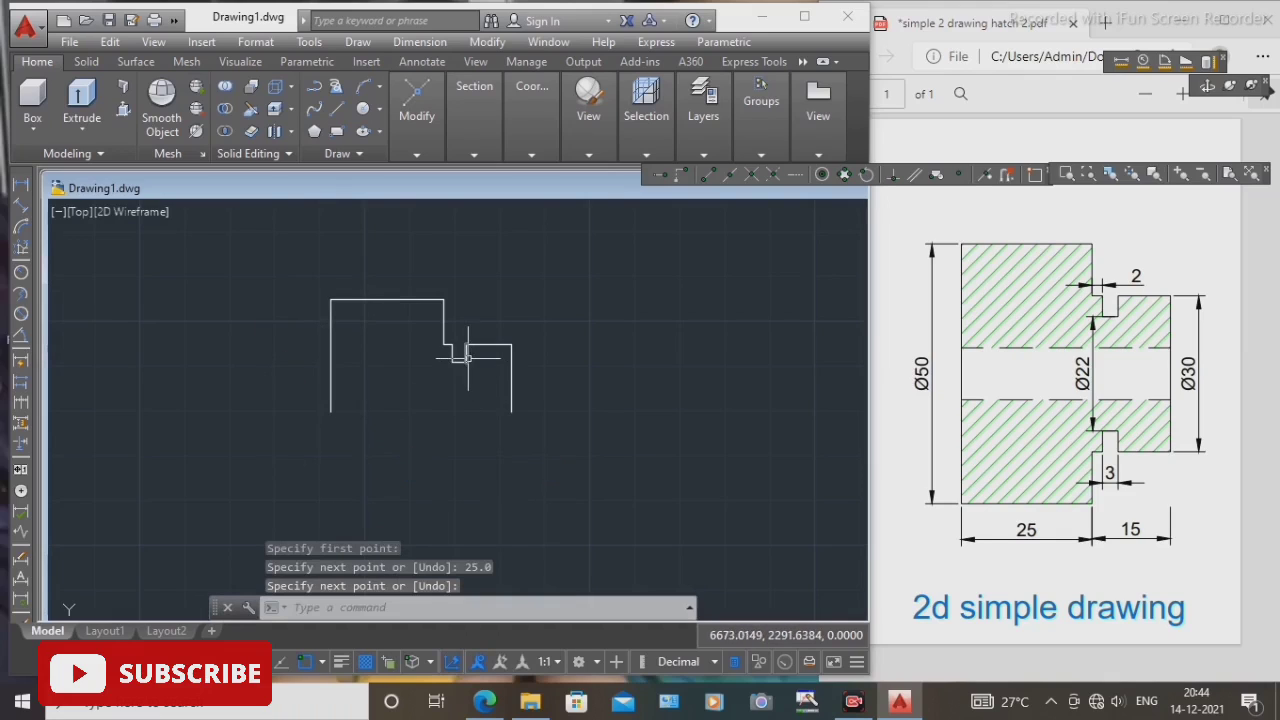
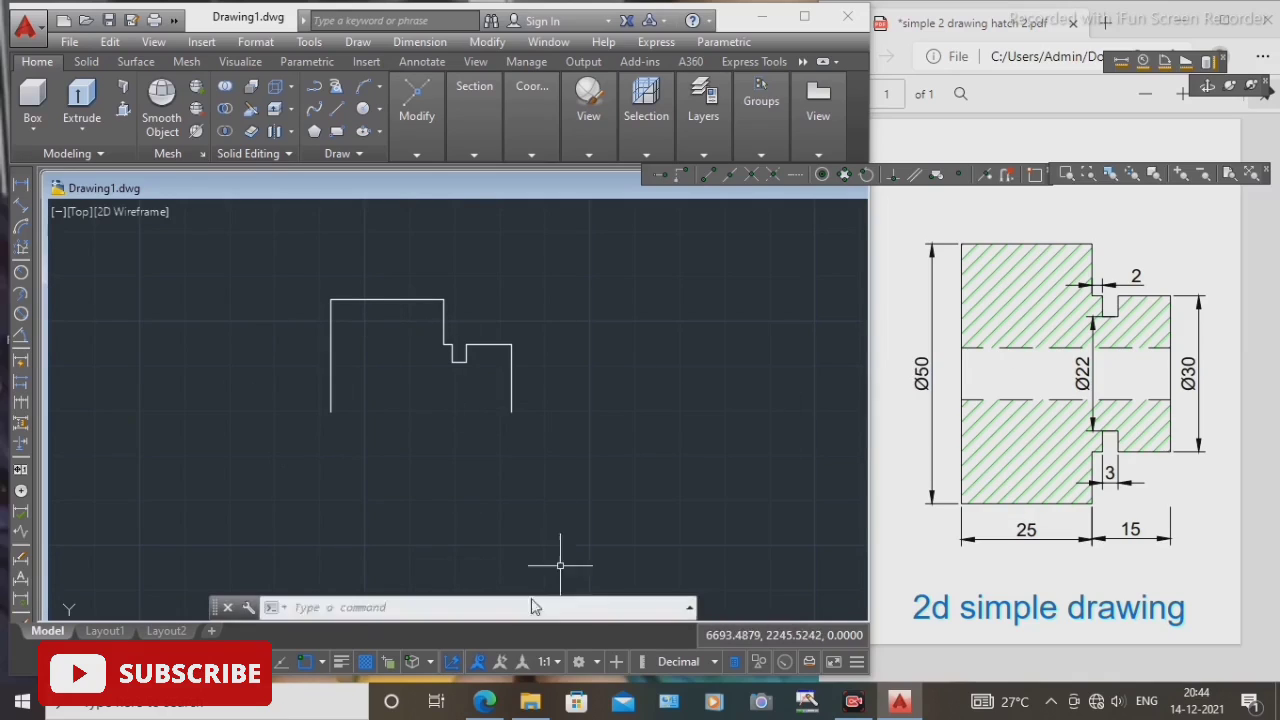
click(366, 154)
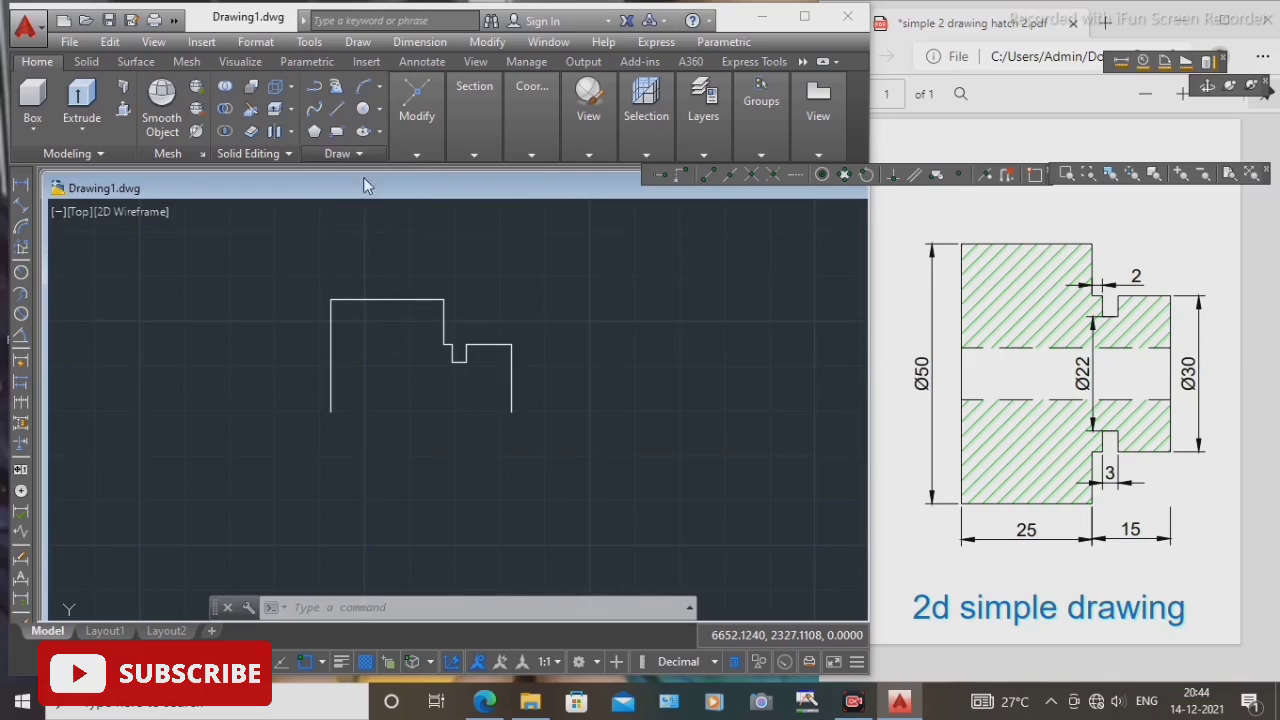
click(268, 252)
click(271, 241)
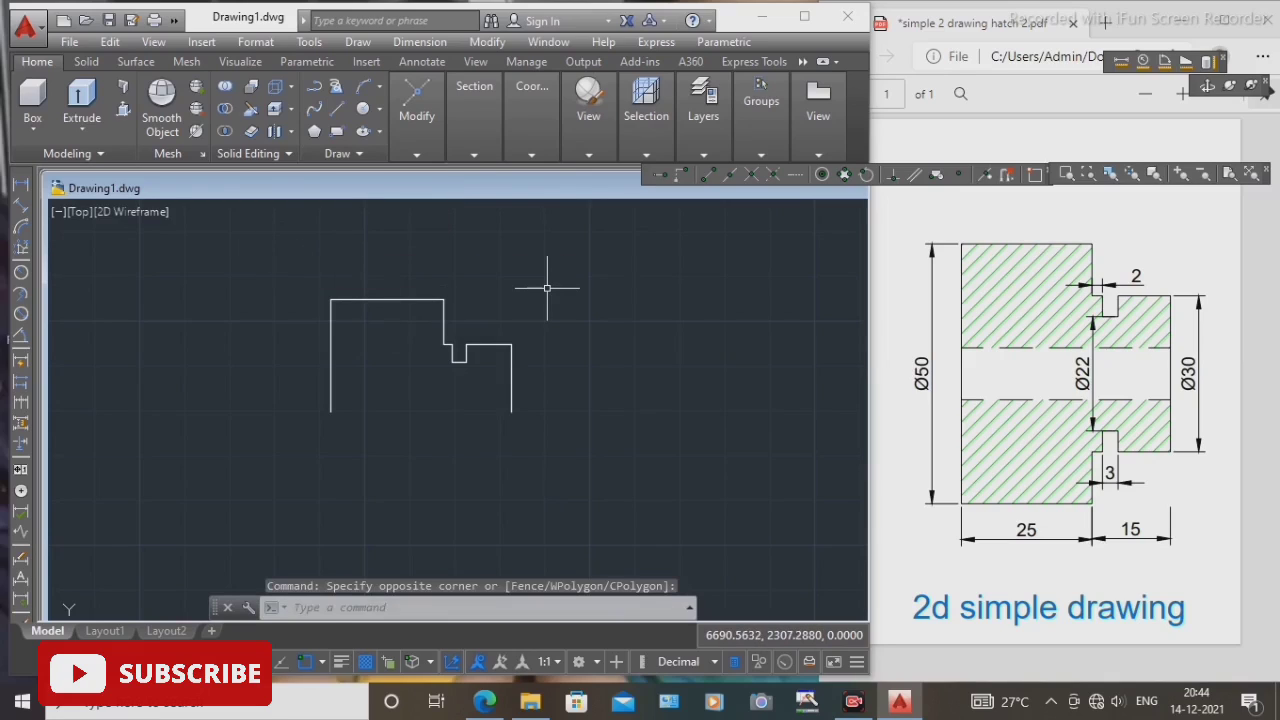
Join all the lines of the half profile into one polyline.
text(J)
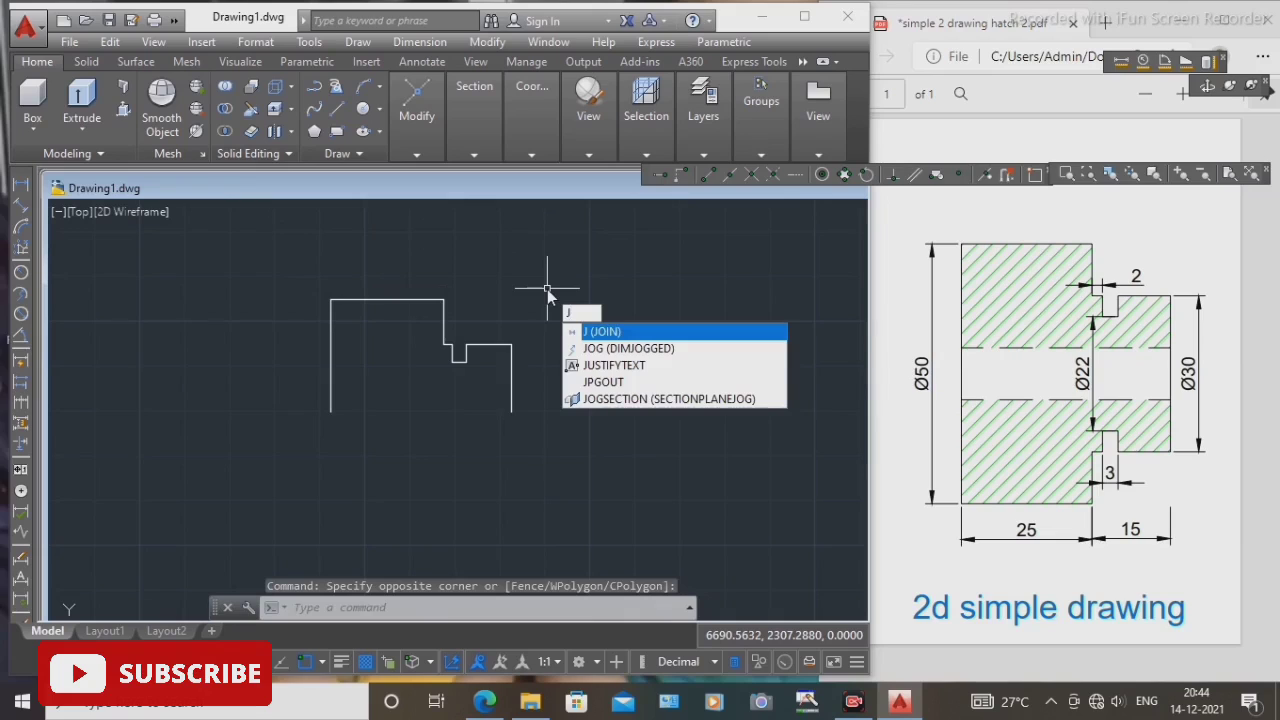
click(589, 332)
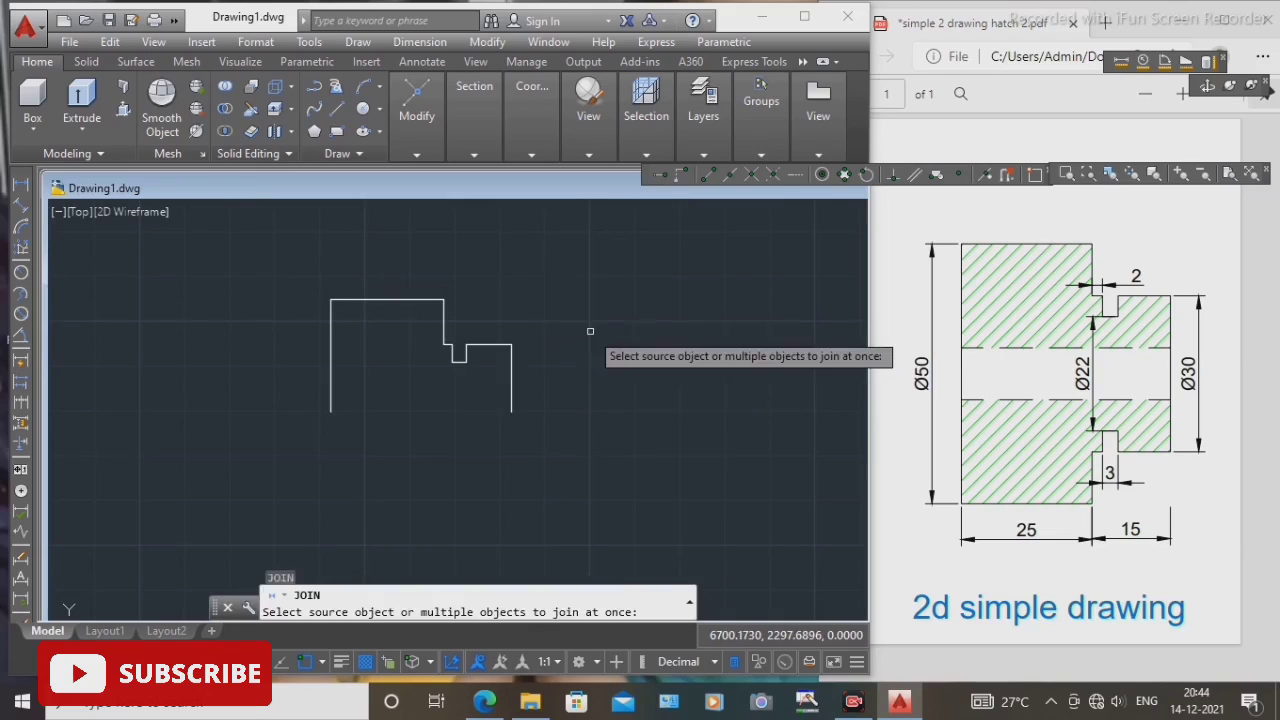
click(543, 278)
click(268, 432)
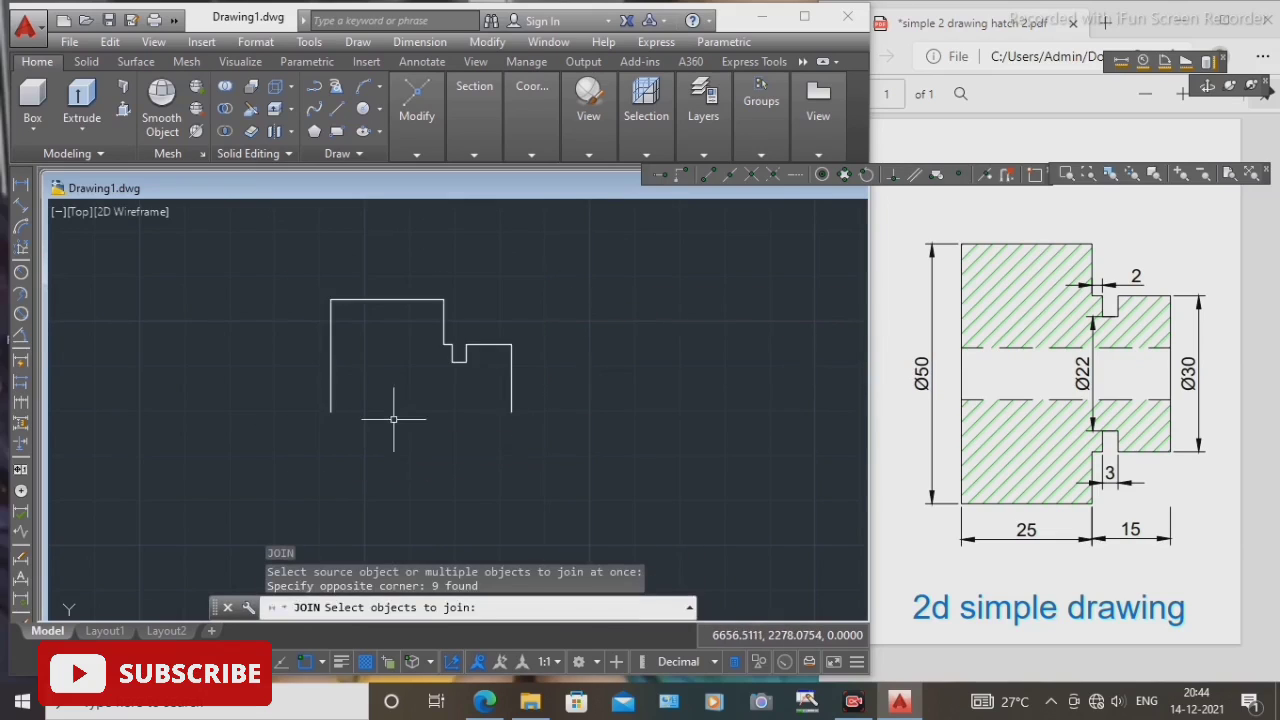
key(Return)
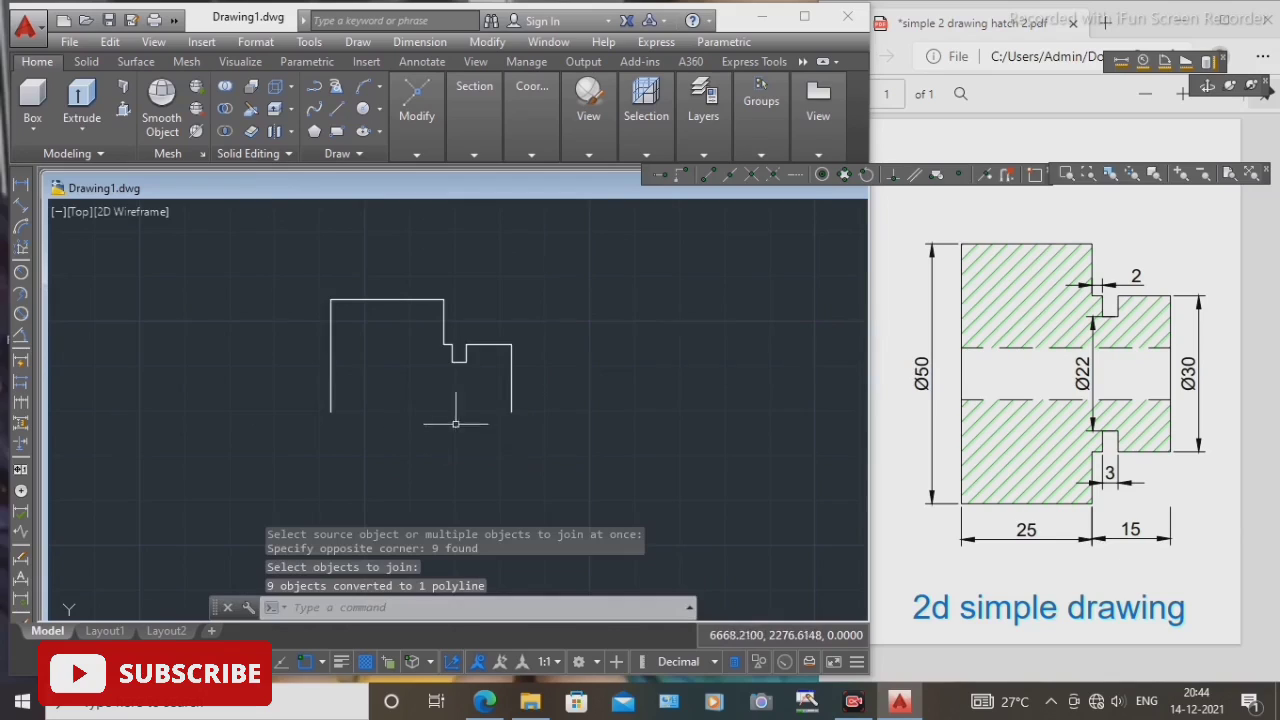
click(365, 155)
click(242, 259)
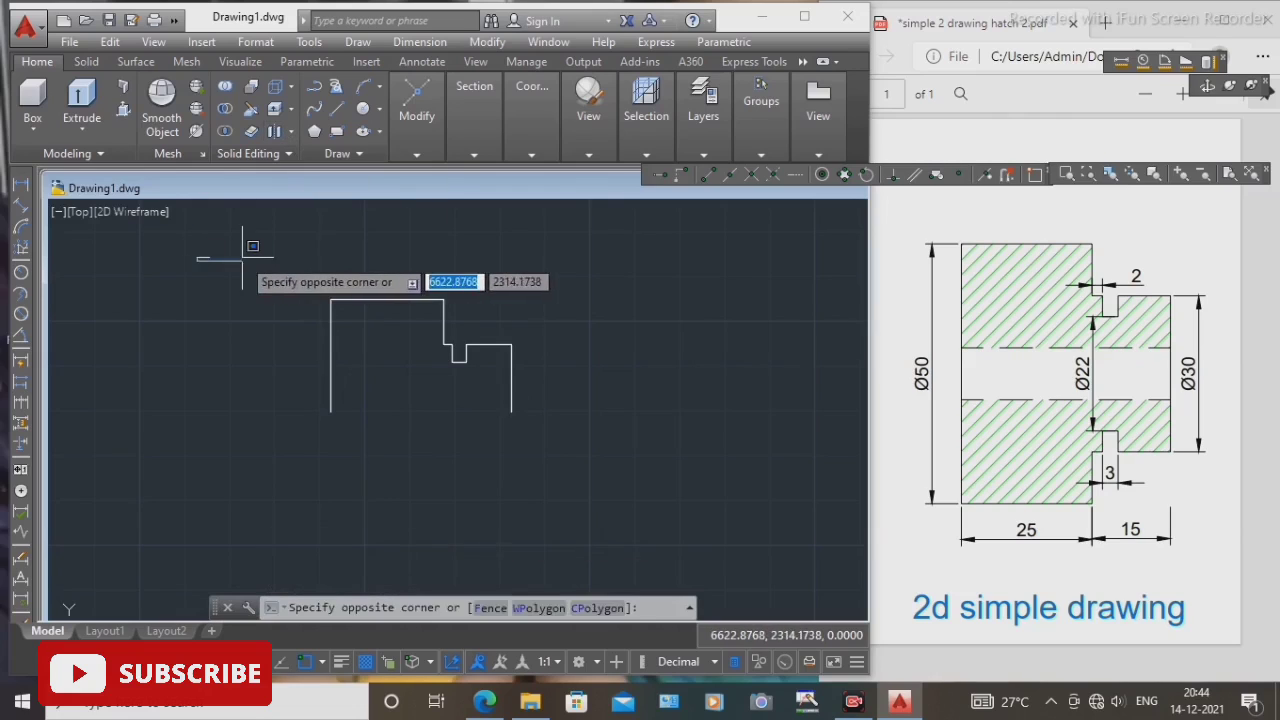
click(242, 259)
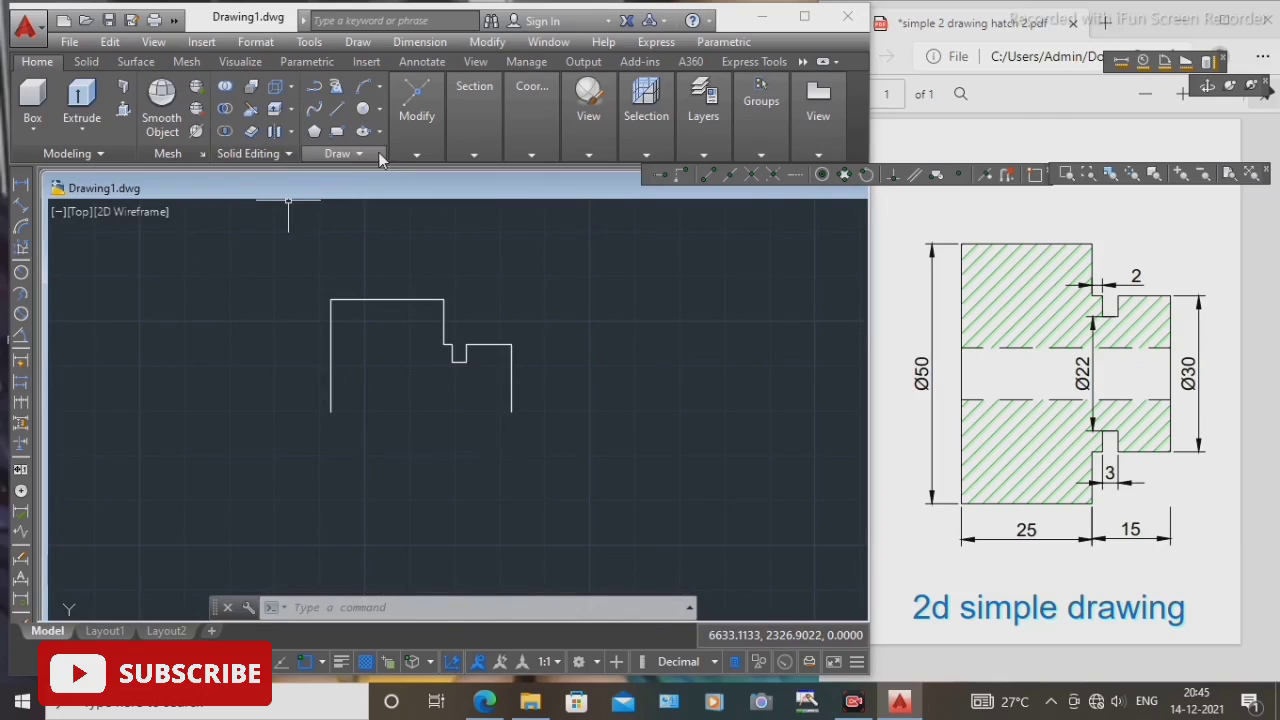
Mirror the half-profile polyline about the horizontal axis through its two open lower ends, keeping the source object.
click(402, 160)
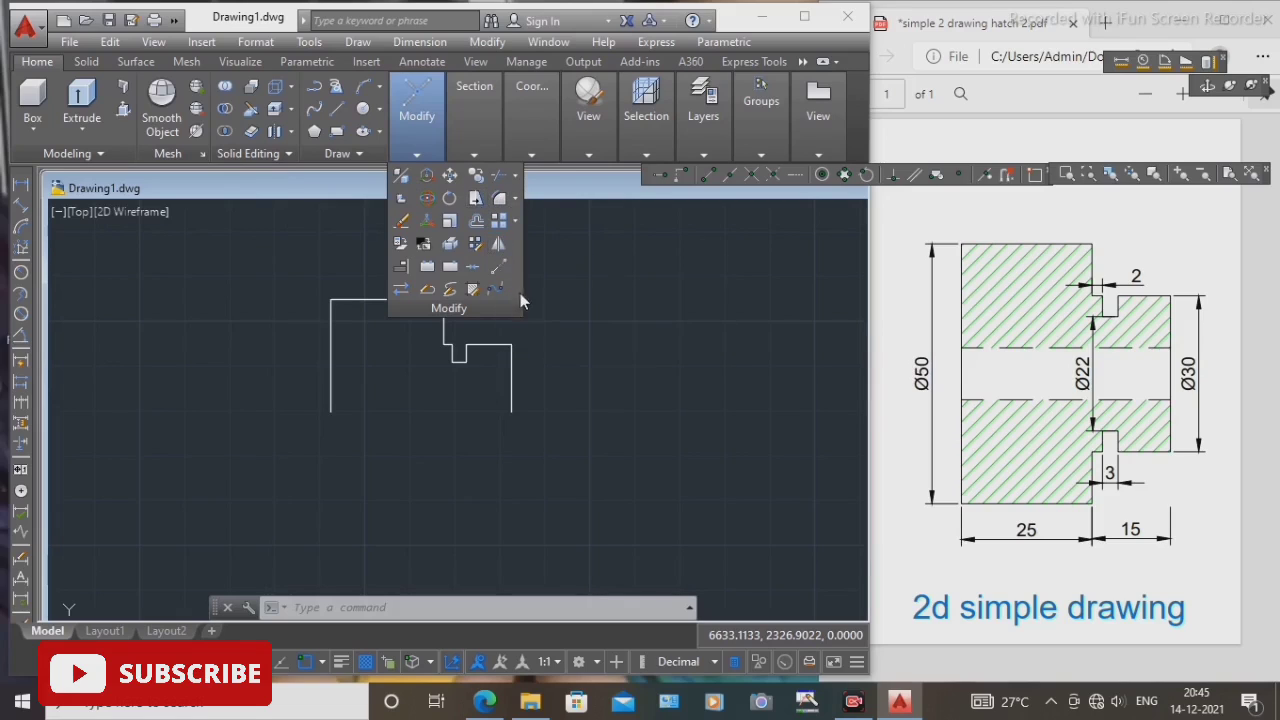
click(498, 243)
click(512, 368)
key(Return)
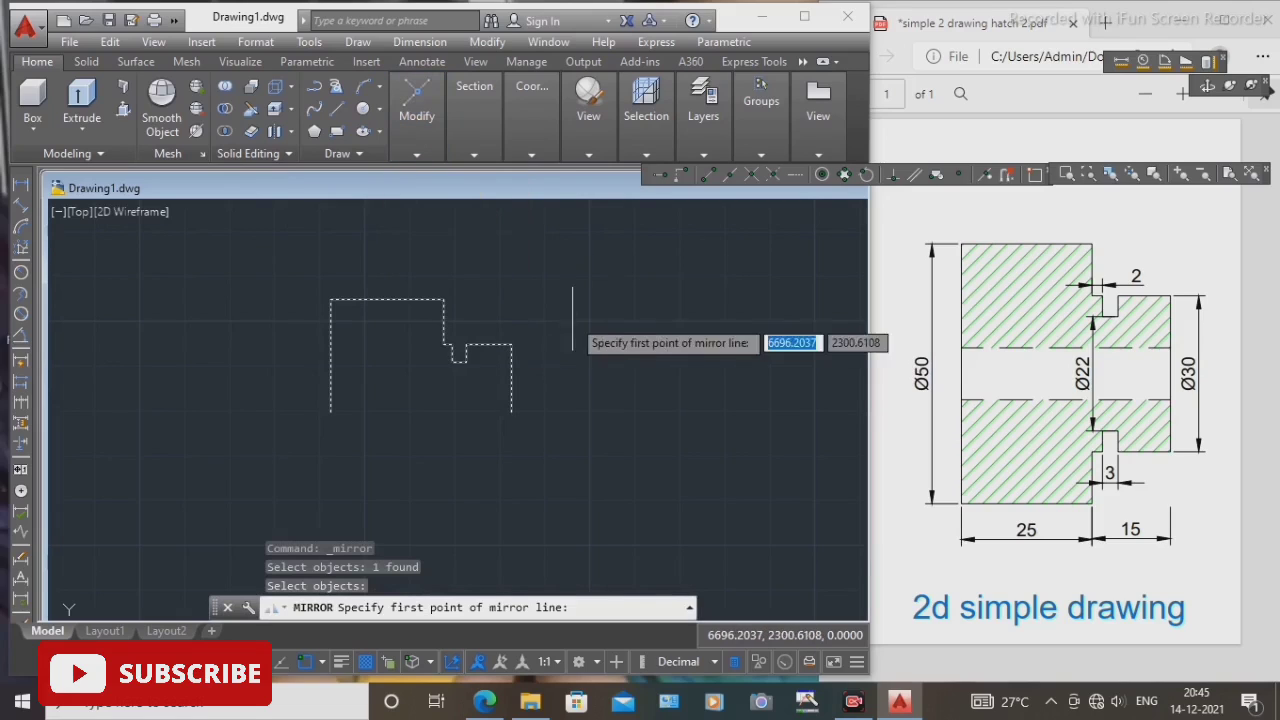
click(512, 411)
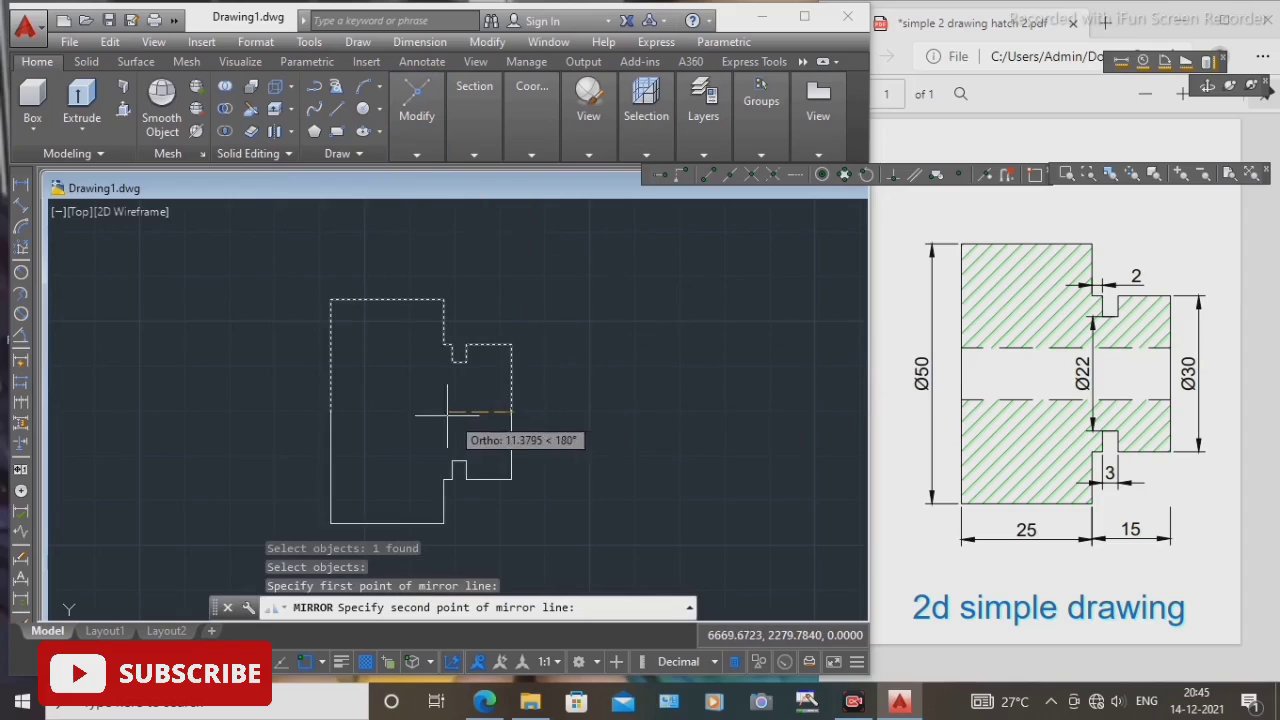
click(331, 411)
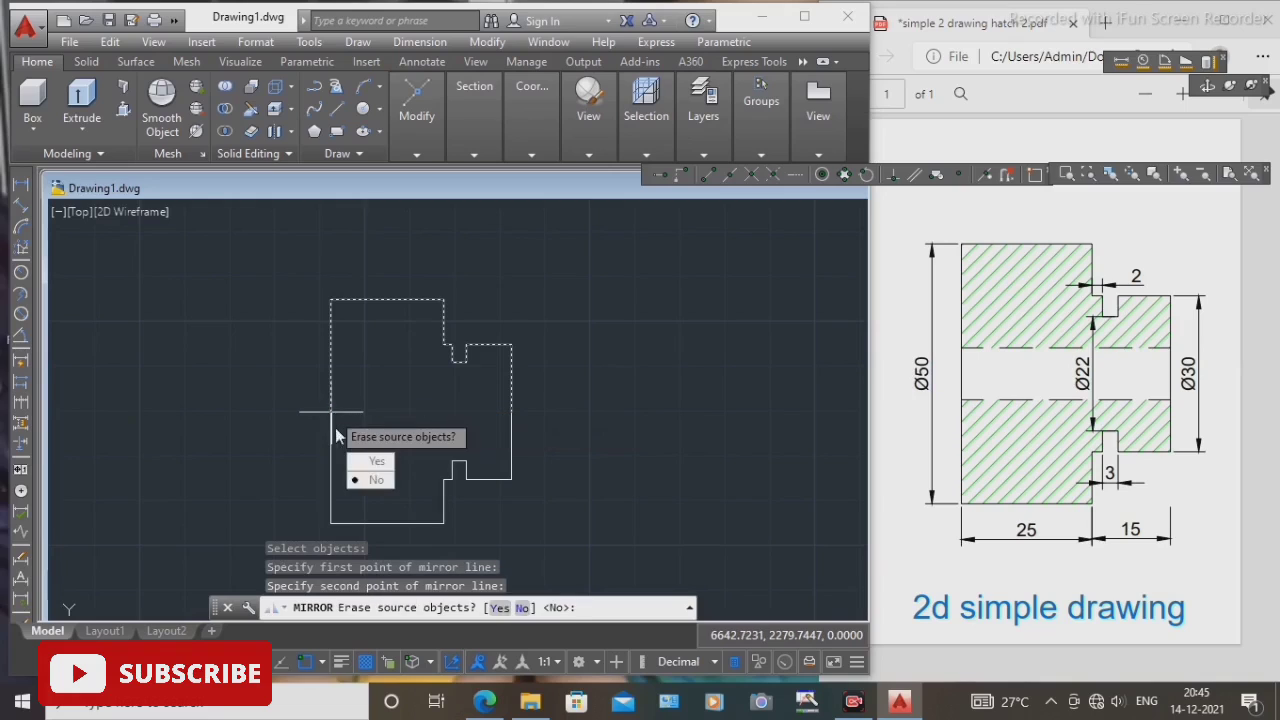
click(370, 480)
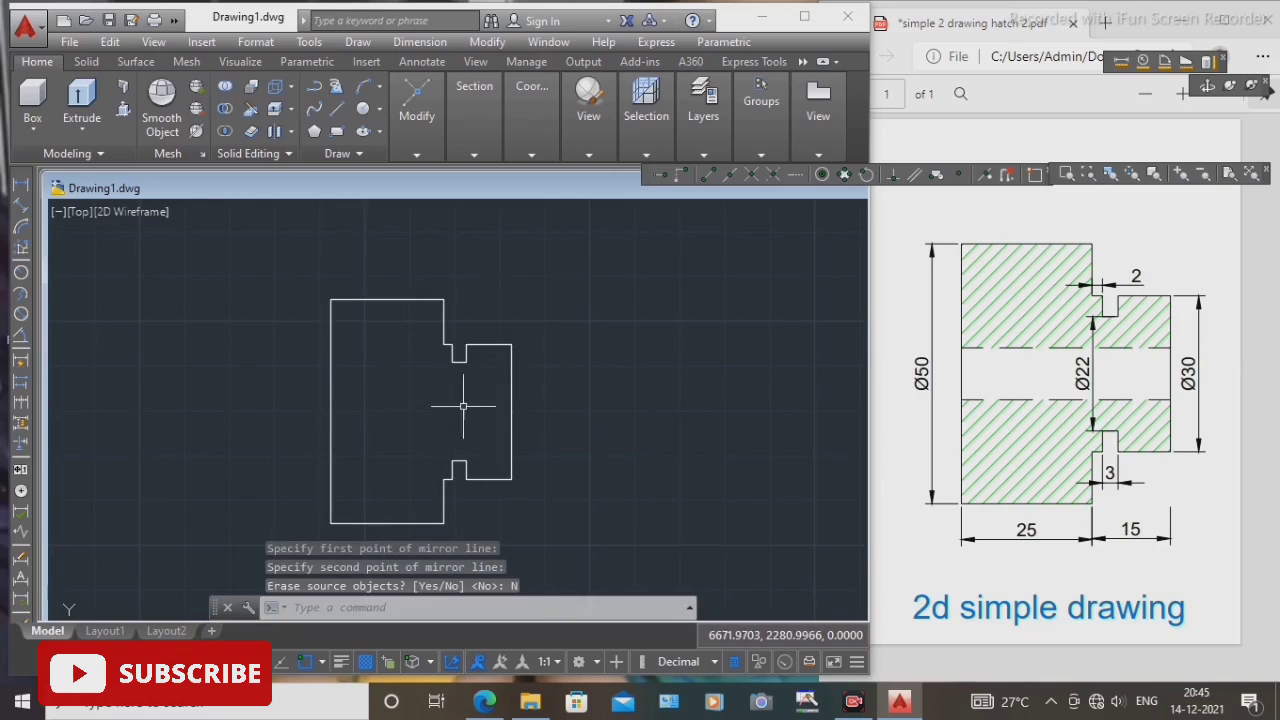
Draw a horizontal line 40 long through the middle of the part, from the left edge's midpoint to the right edge.
middle_drag(383, 404, 458, 362)
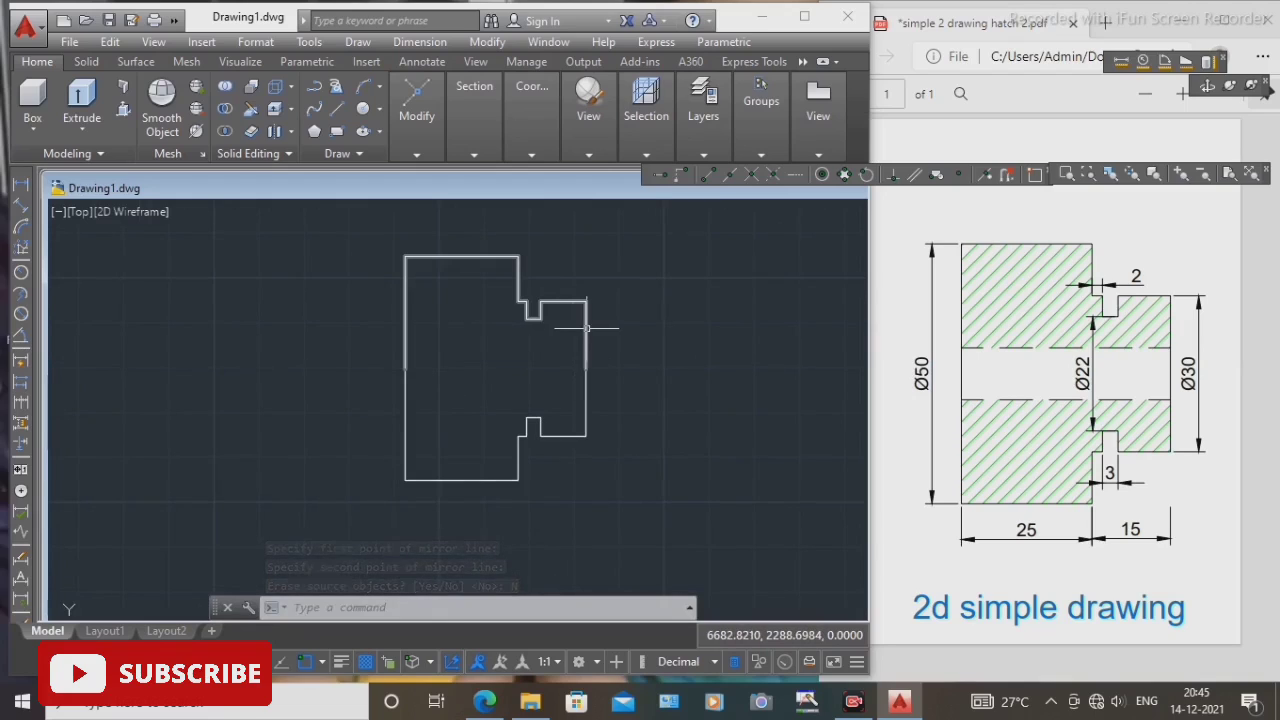
middle_drag(562, 347, 547, 372)
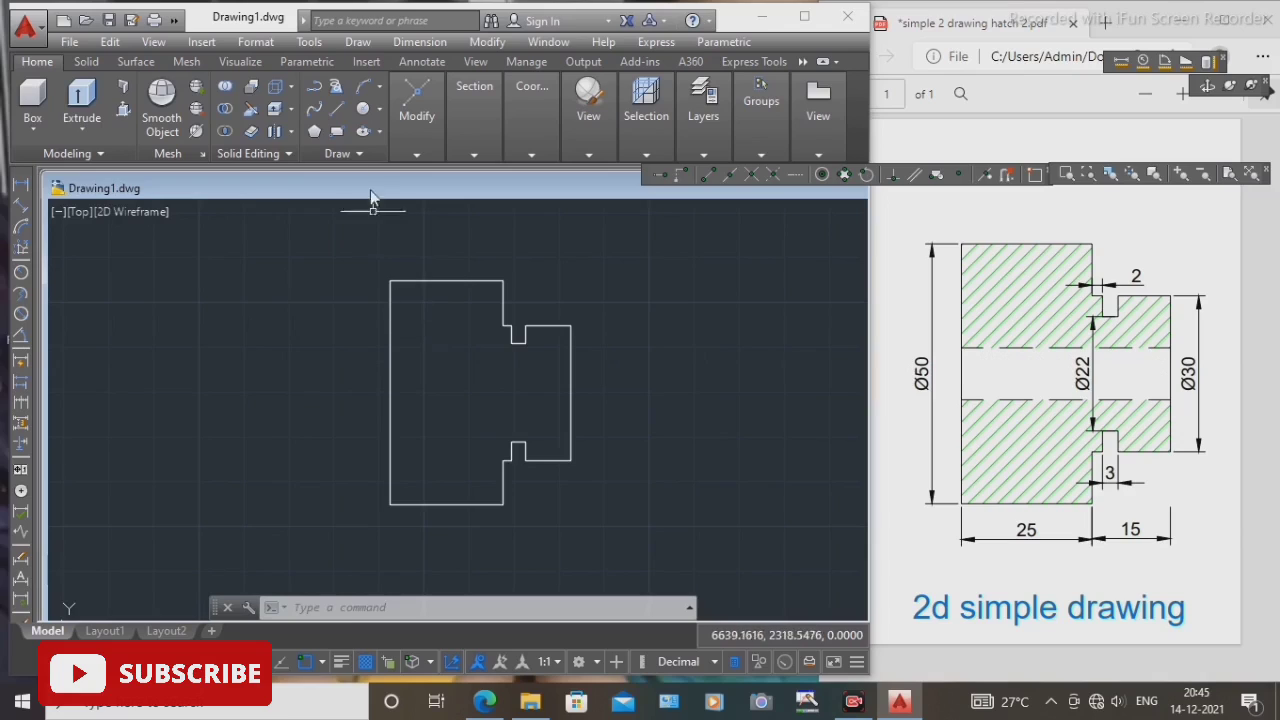
click(336, 109)
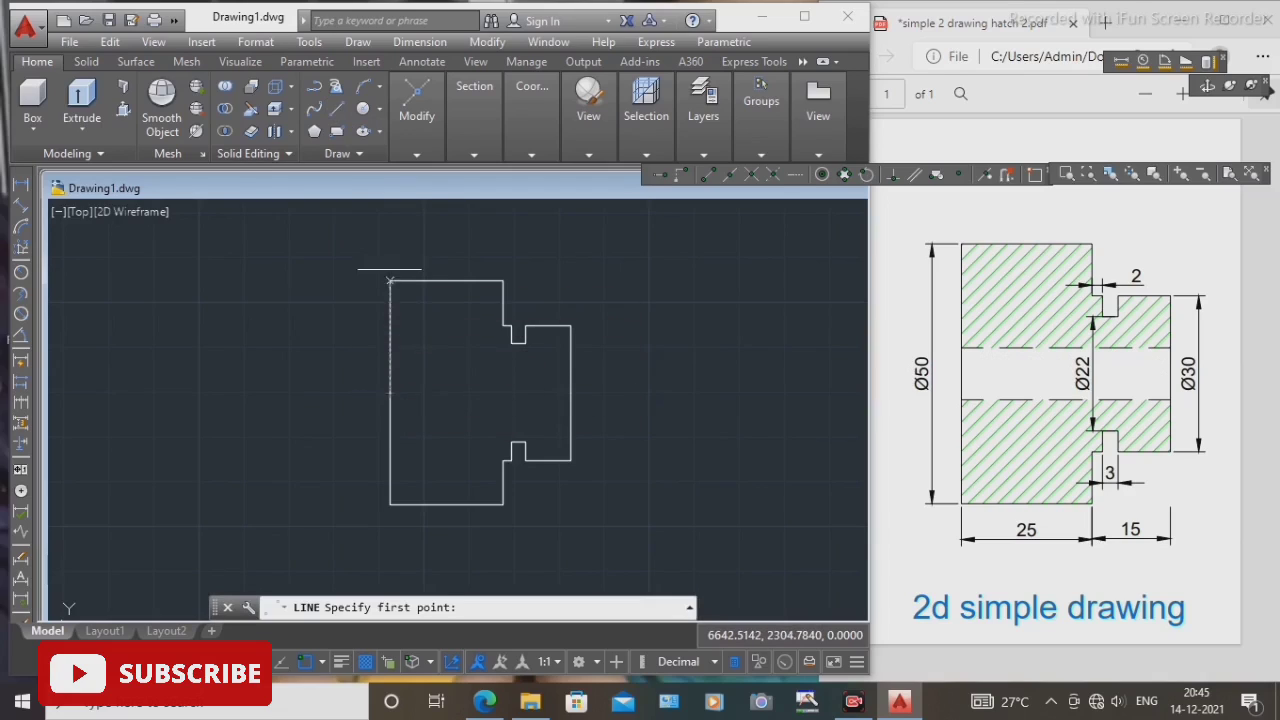
click(390, 392)
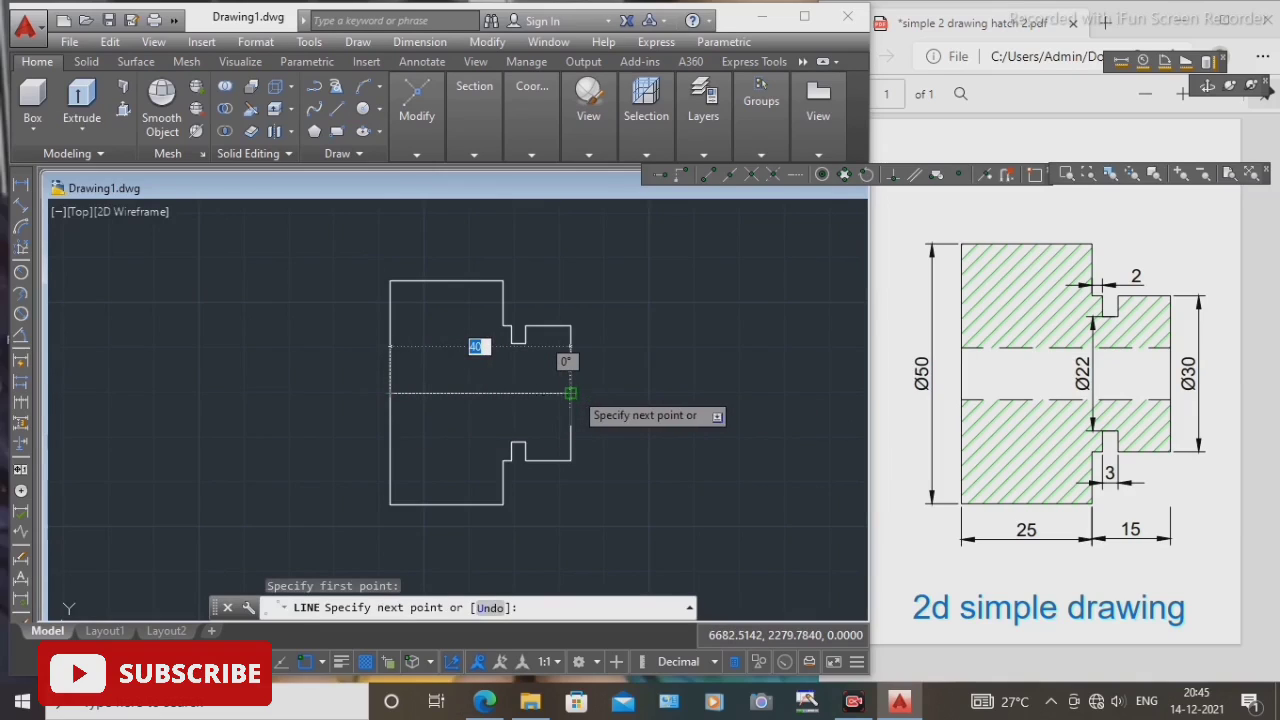
text(4)
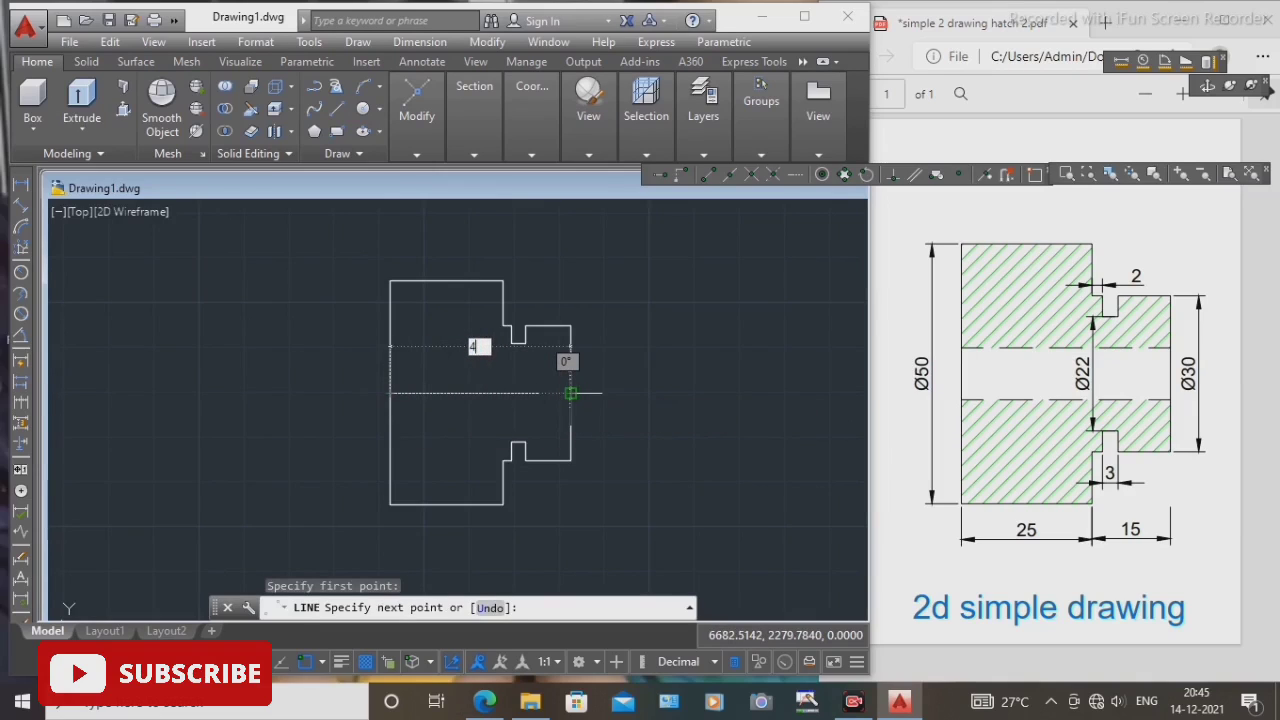
text(0)
key(Return)
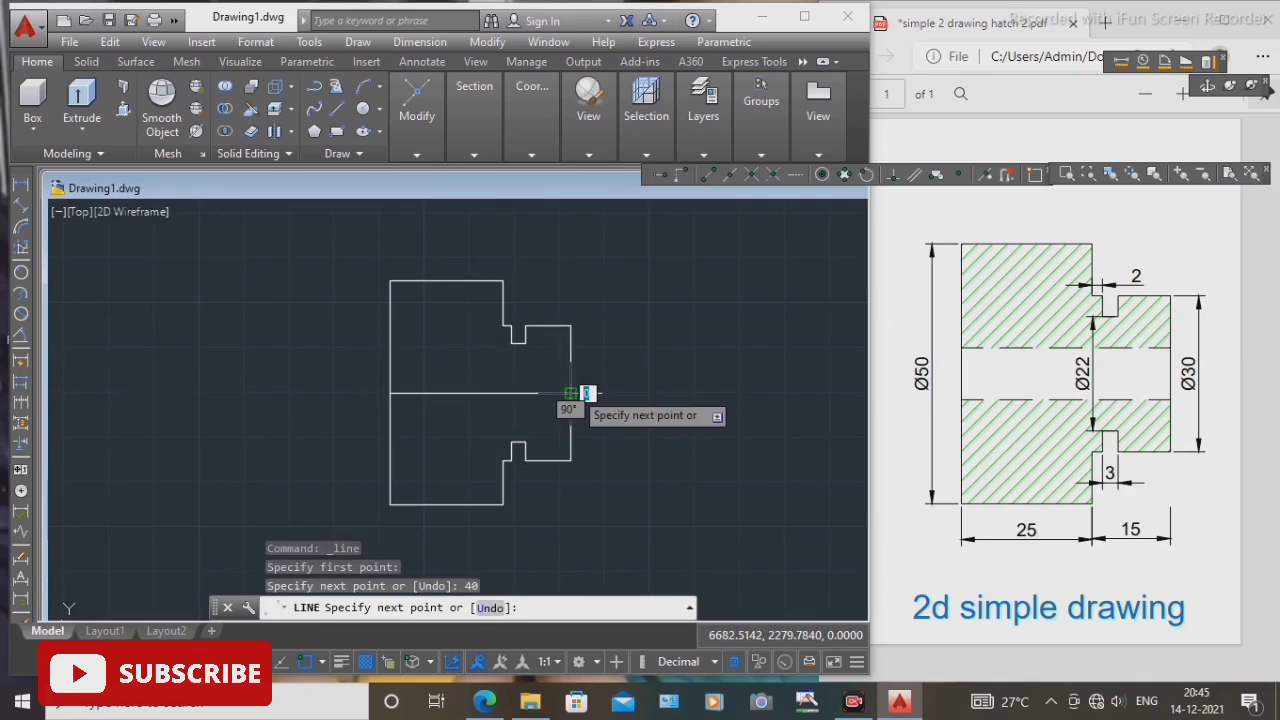
right_click(572, 393)
click(672, 410)
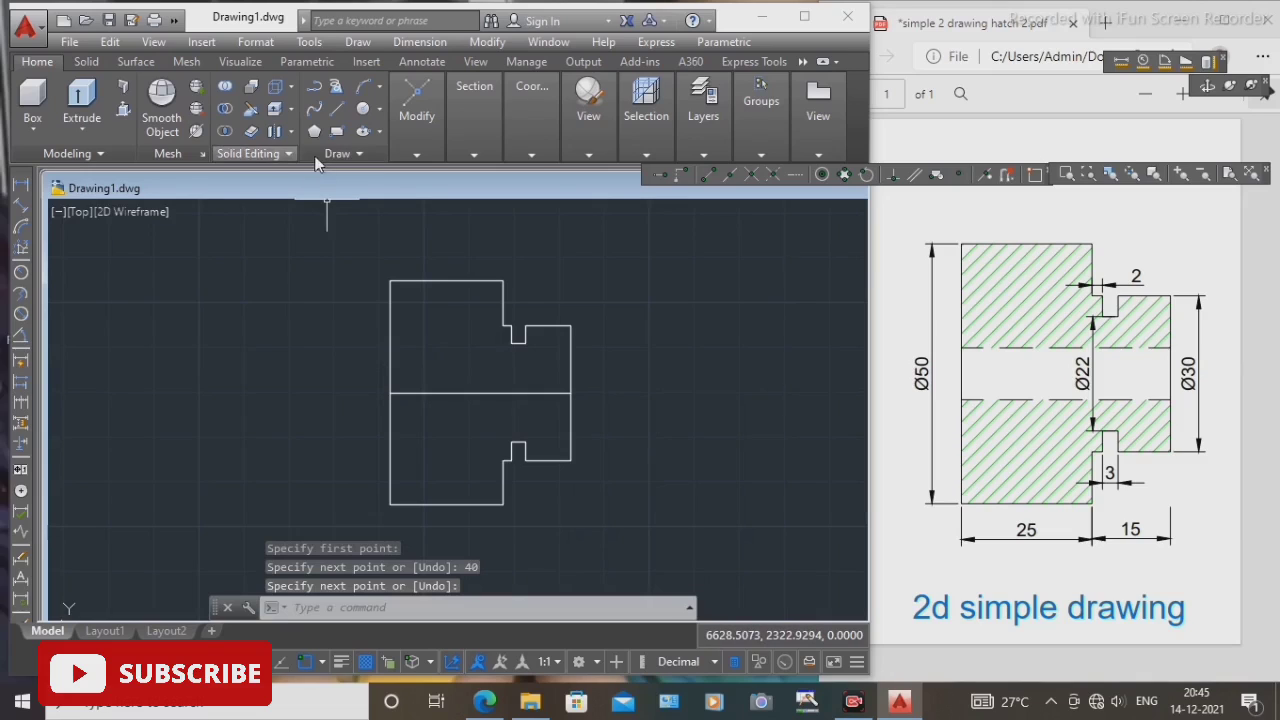
Offset the horizontal middle line 5.0 upward using the Through option, forming the bore's upper edge.
click(364, 153)
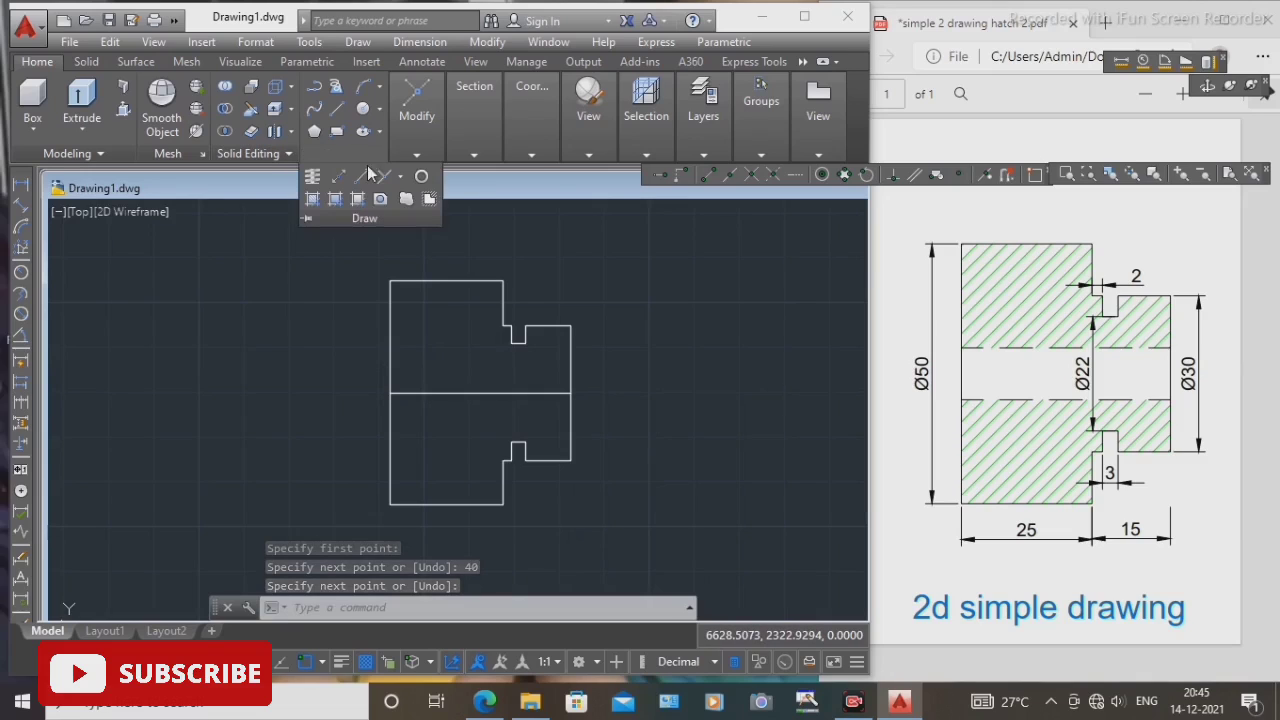
click(292, 211)
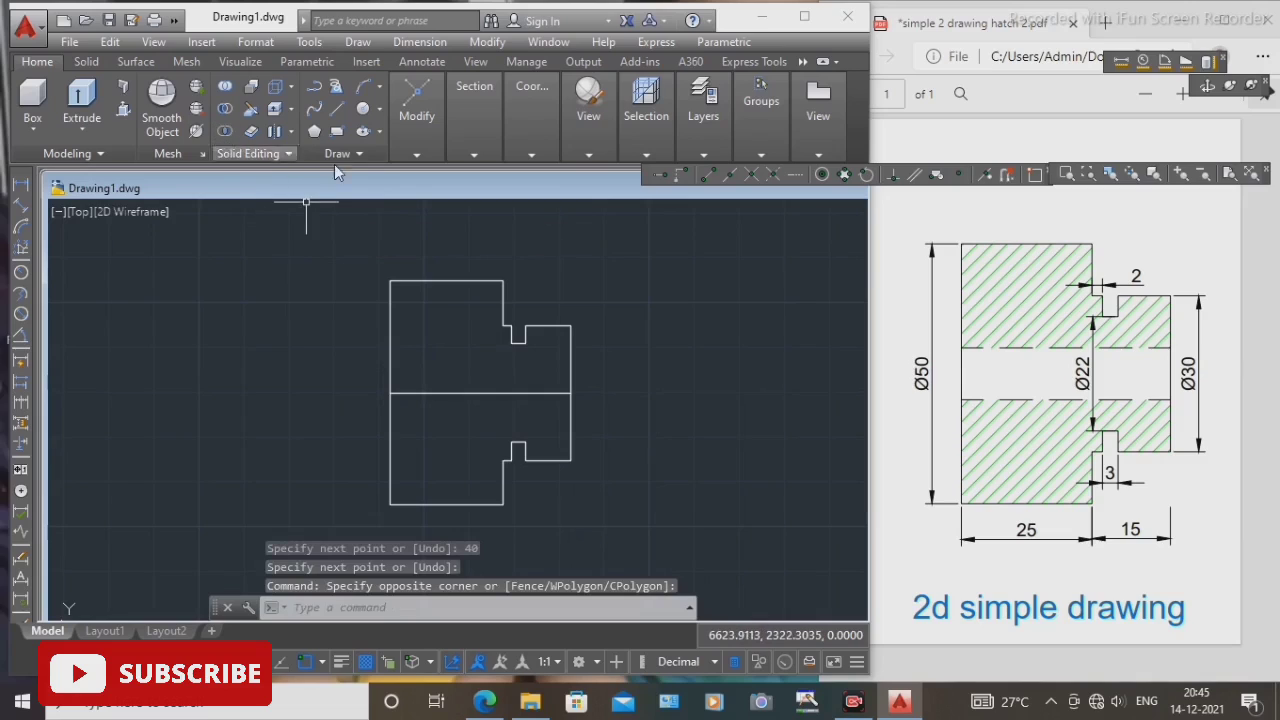
click(433, 159)
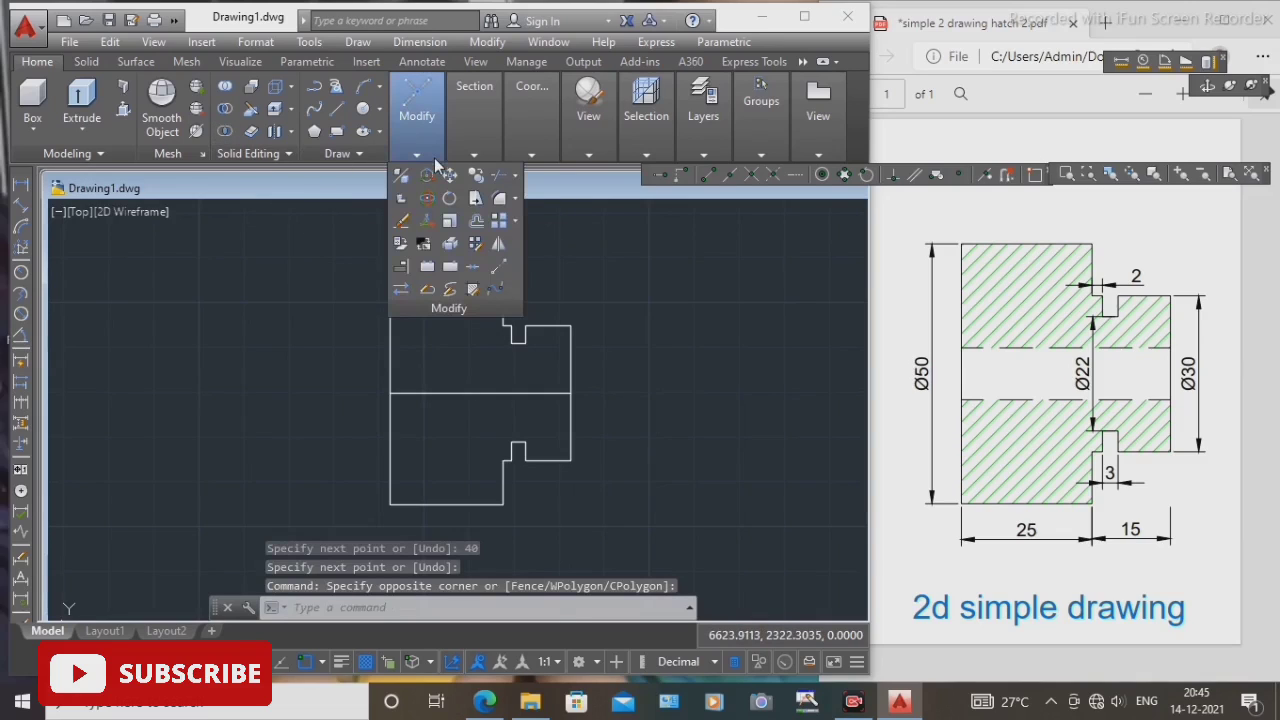
click(475, 222)
right_click(470, 367)
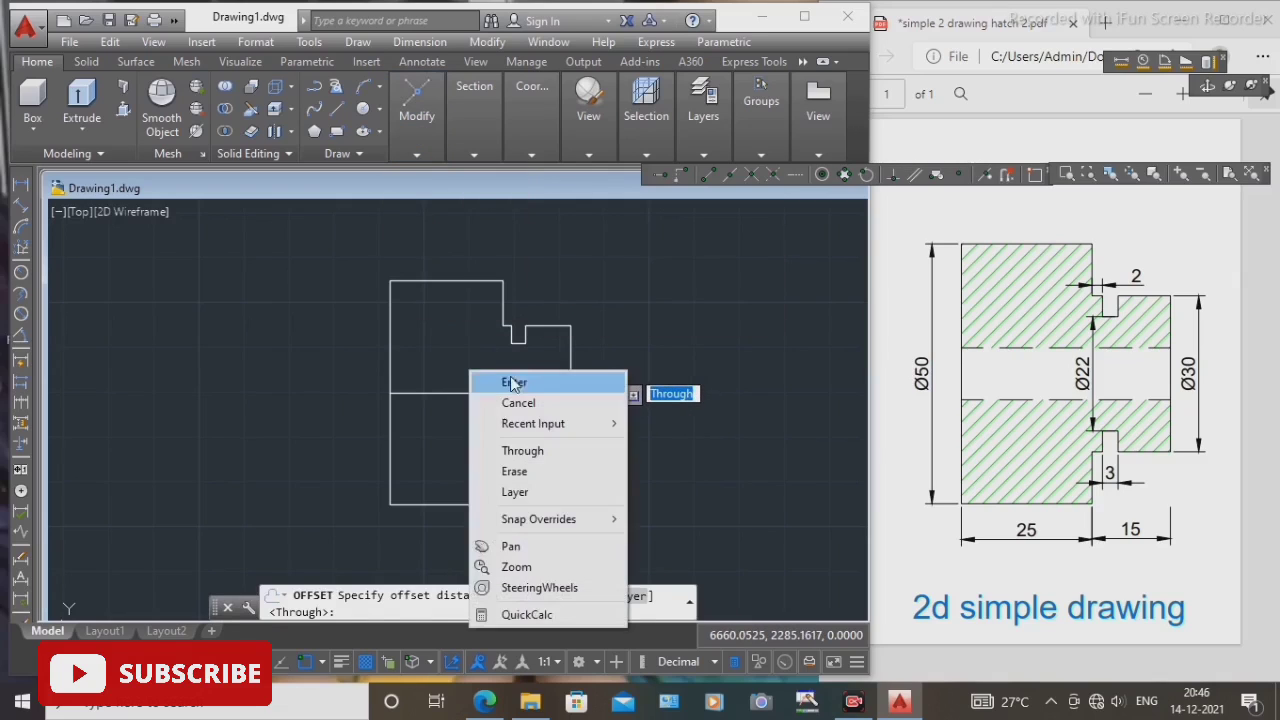
click(514, 379)
click(476, 392)
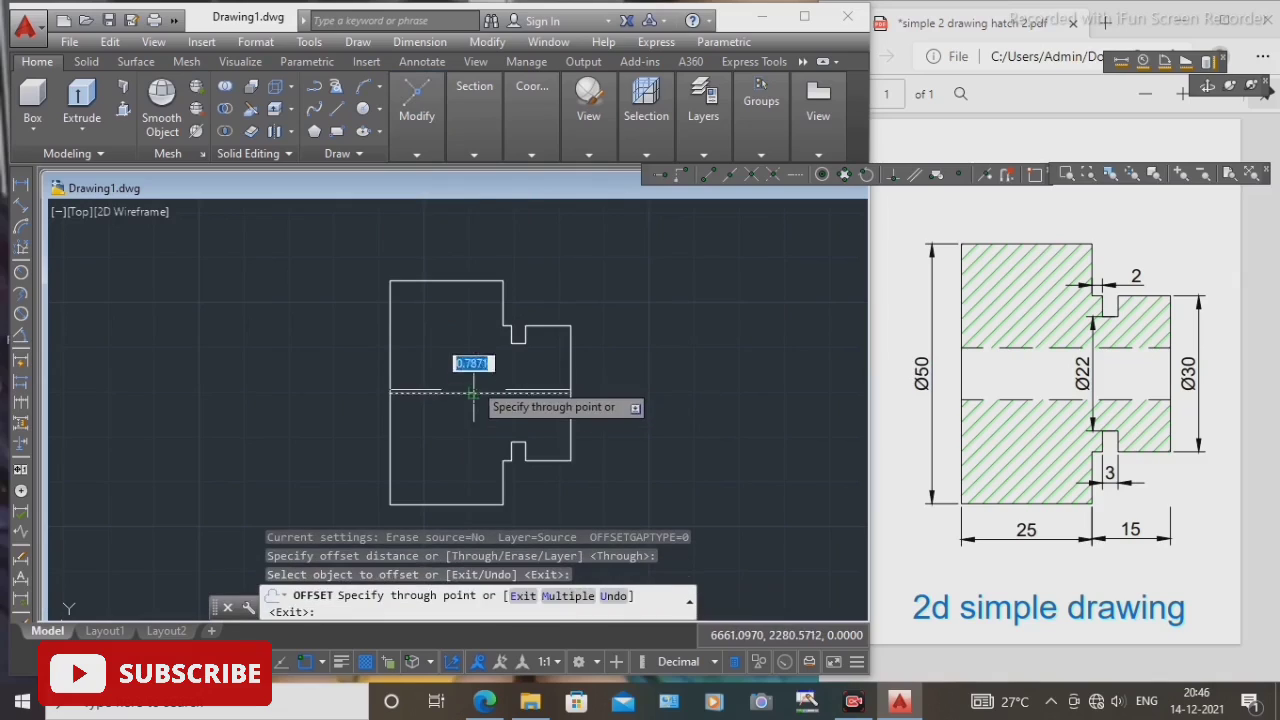
text(5.0)
key(Return)
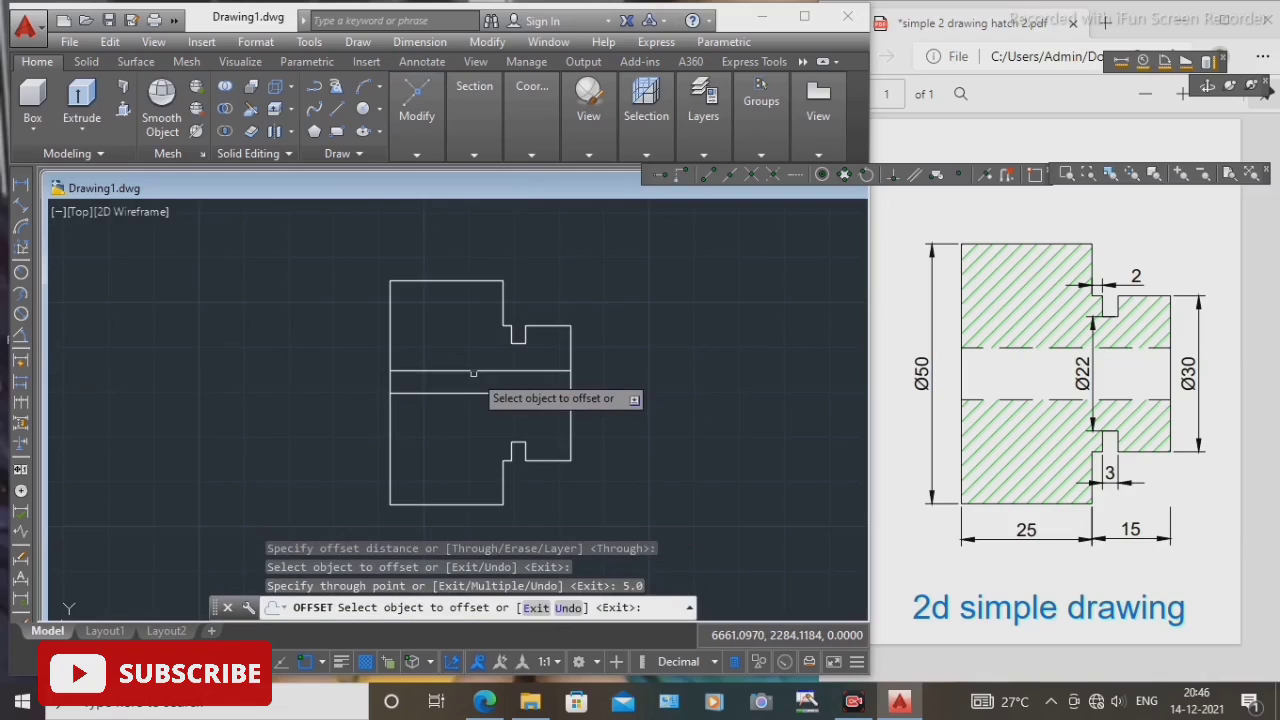
Offset the bore's upper edge line 10 downward to form the bore's lower edge.
click(473, 372)
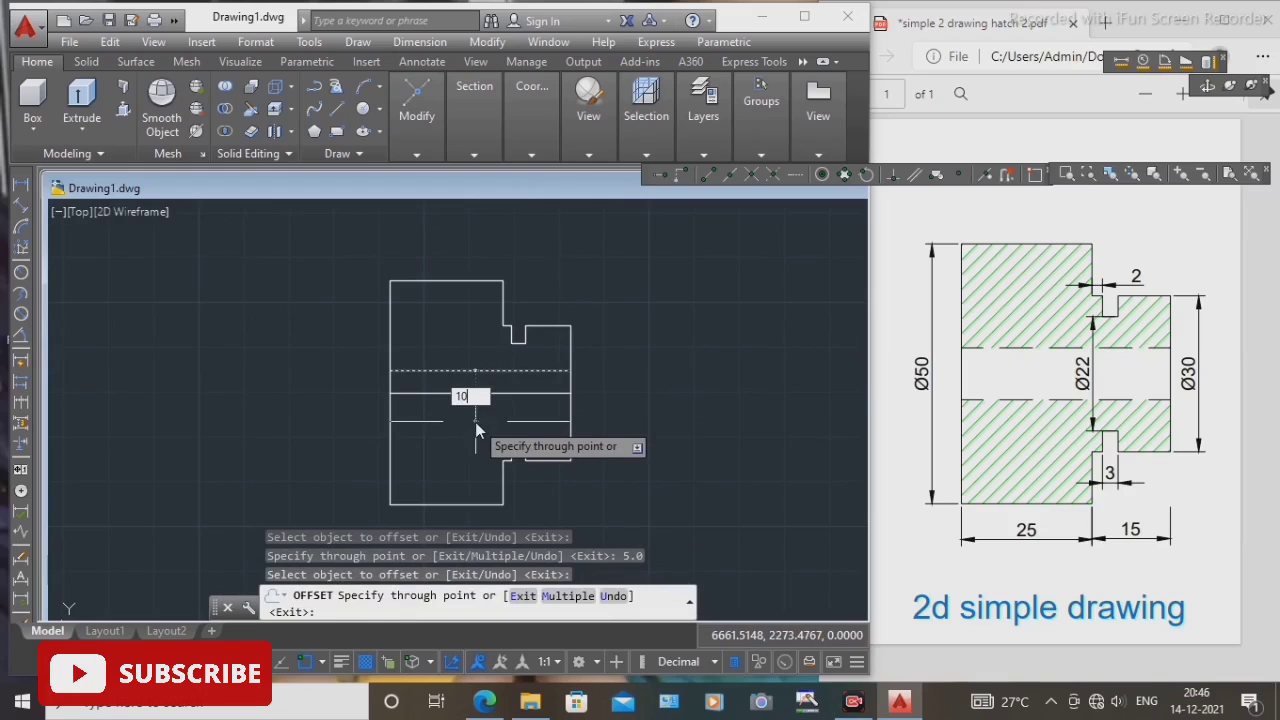
key(Return)
right_click(222, 375)
click(264, 383)
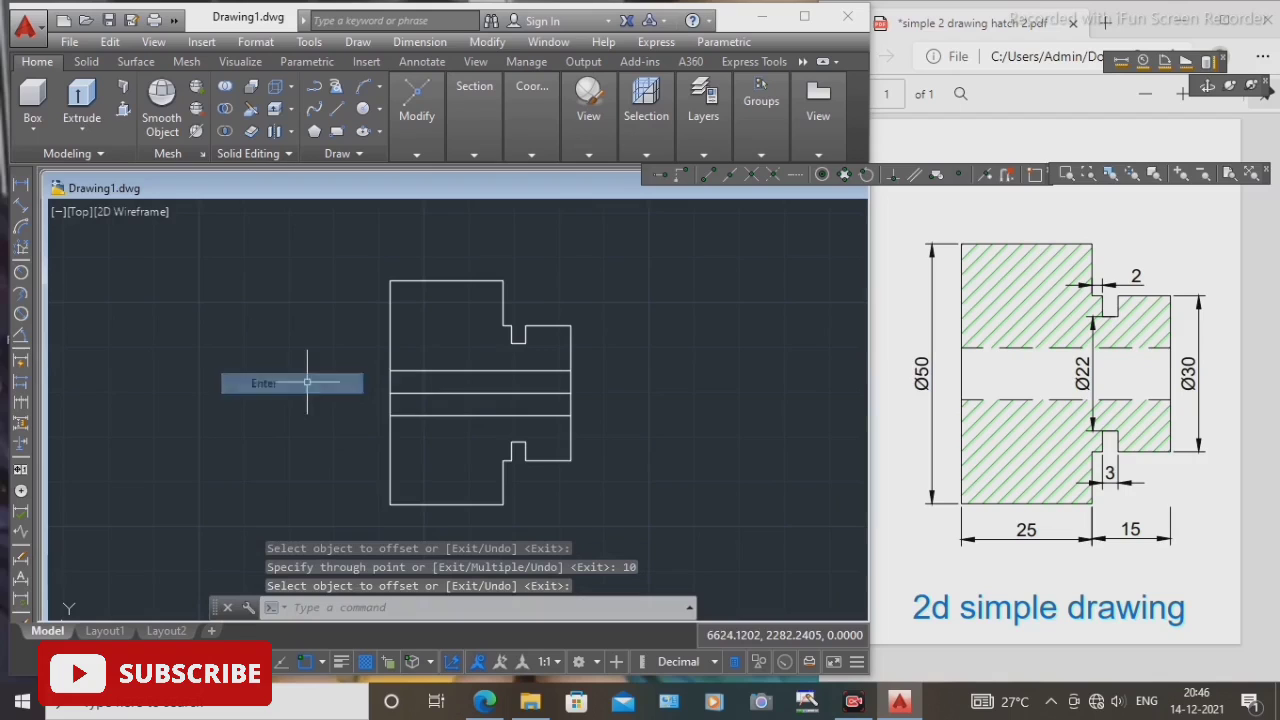
Erase the horizontal middle line between the two bore edges.
click(455, 393)
right_click(271, 287)
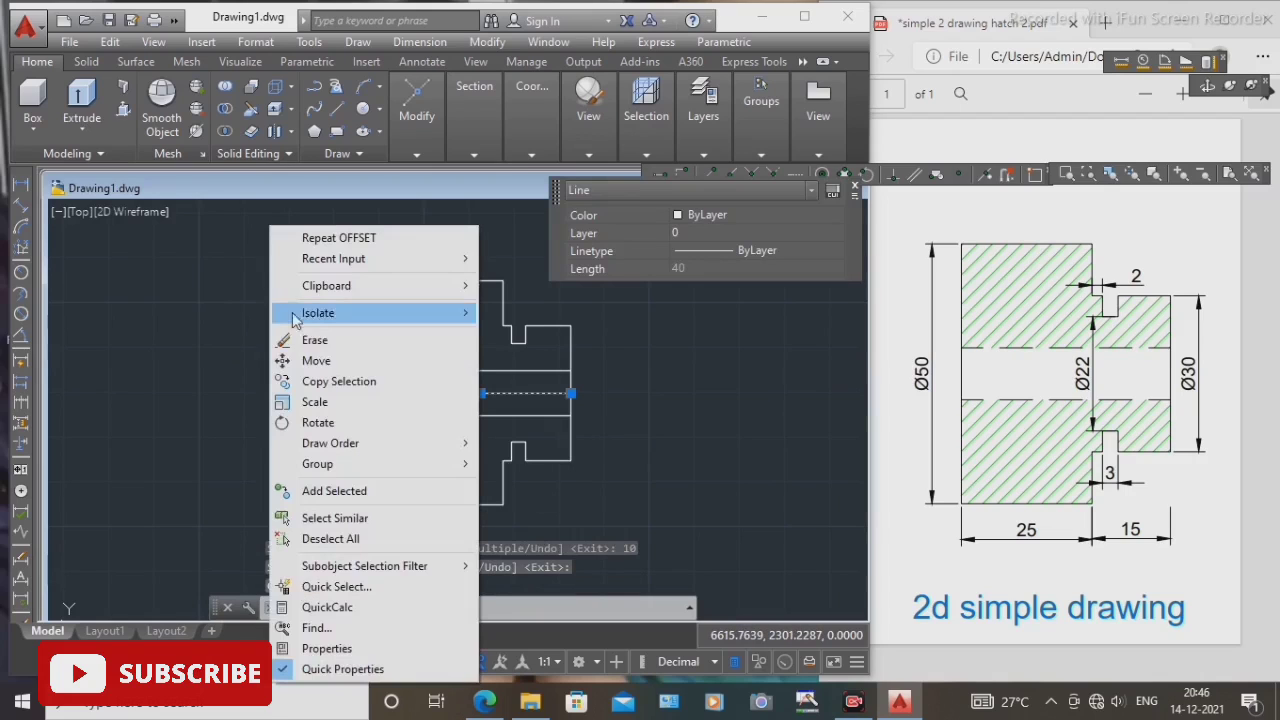
click(314, 341)
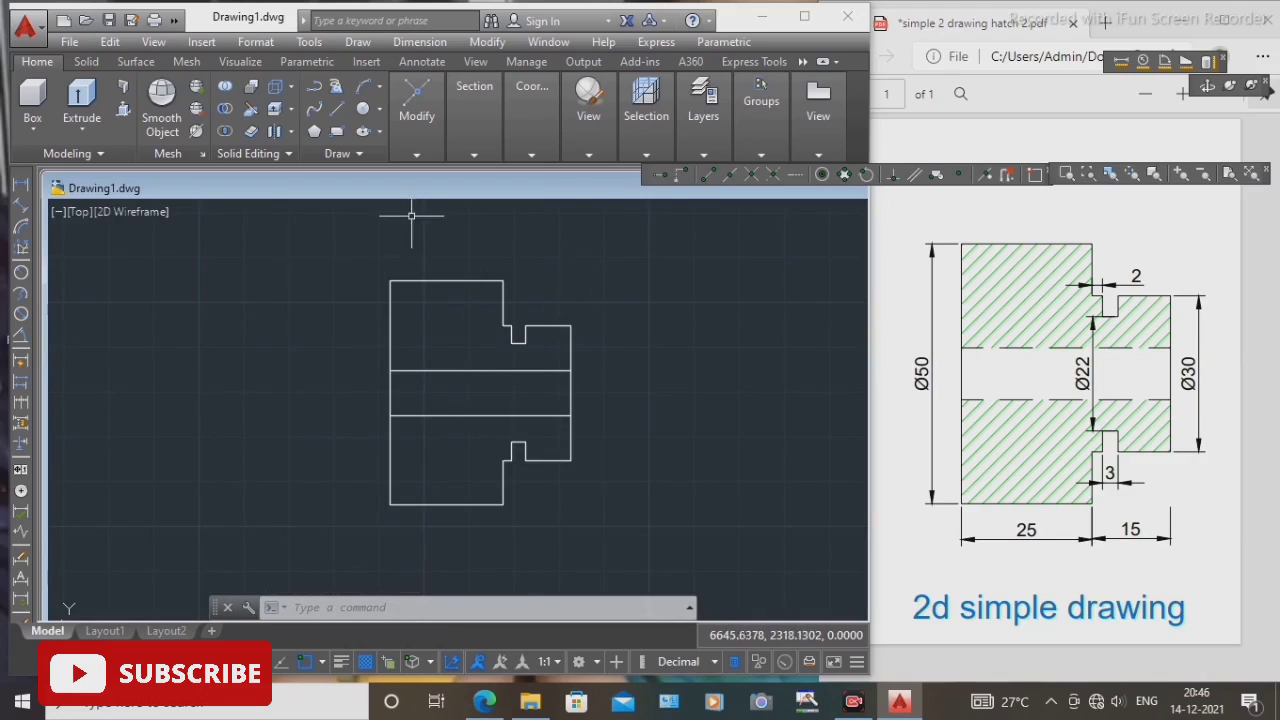
Hatch the regions above and below the bore with the green diagonal line pattern.
click(416, 160)
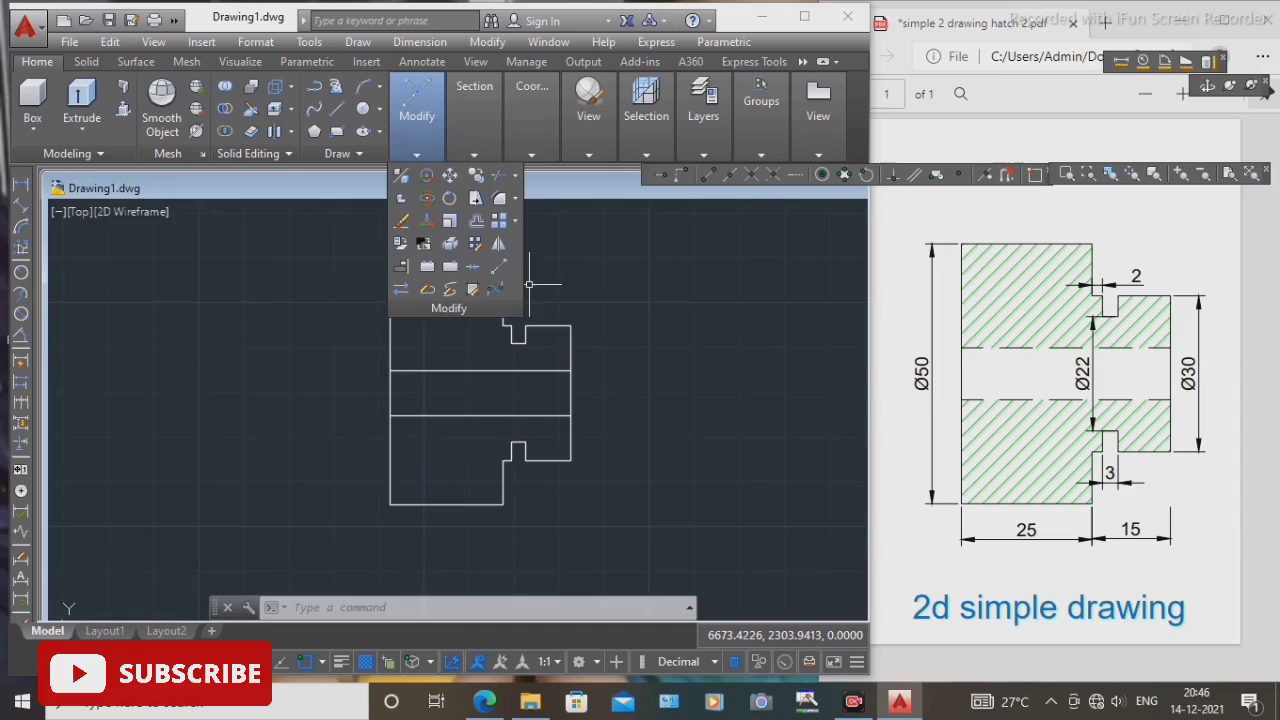
click(417, 148)
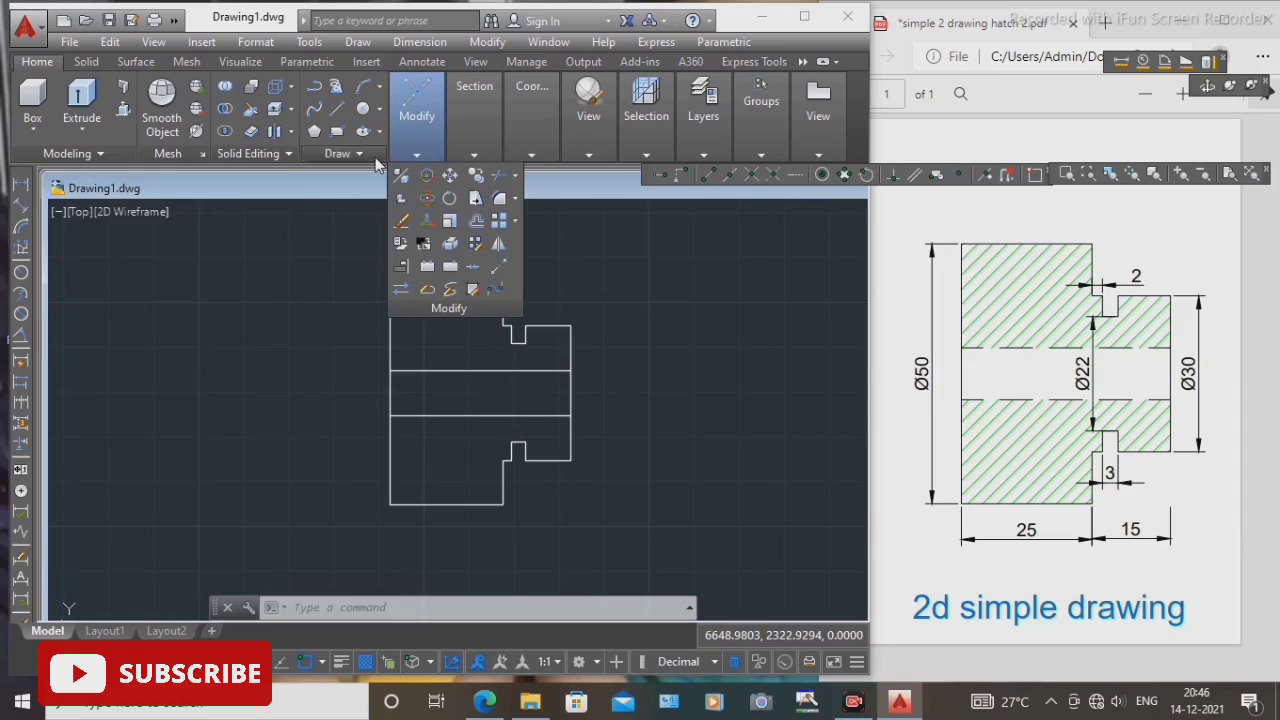
click(375, 157)
click(312, 199)
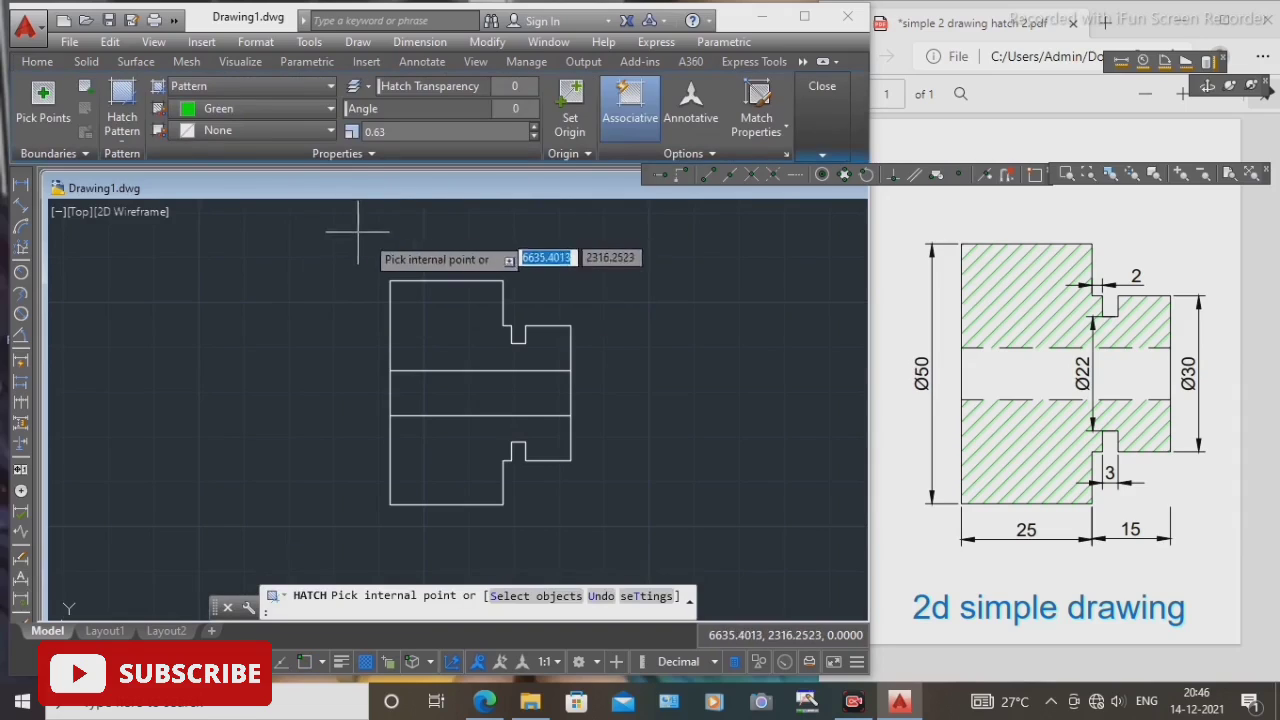
click(448, 351)
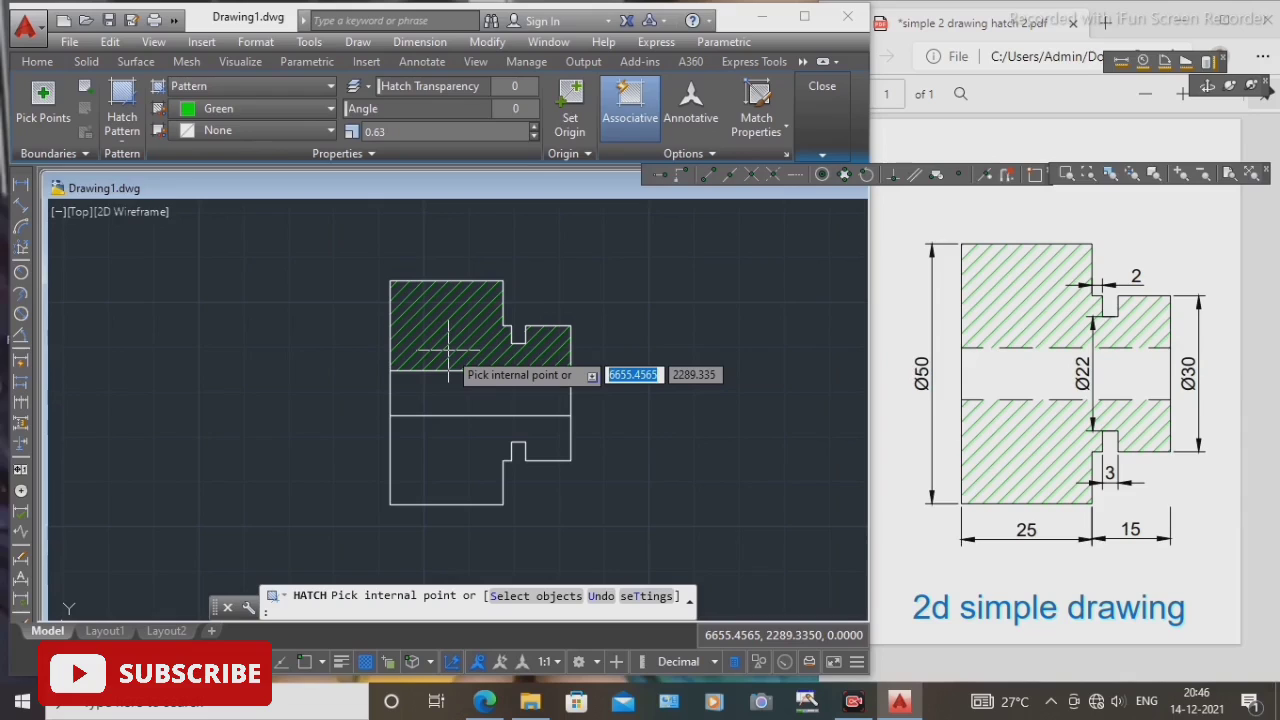
click(448, 351)
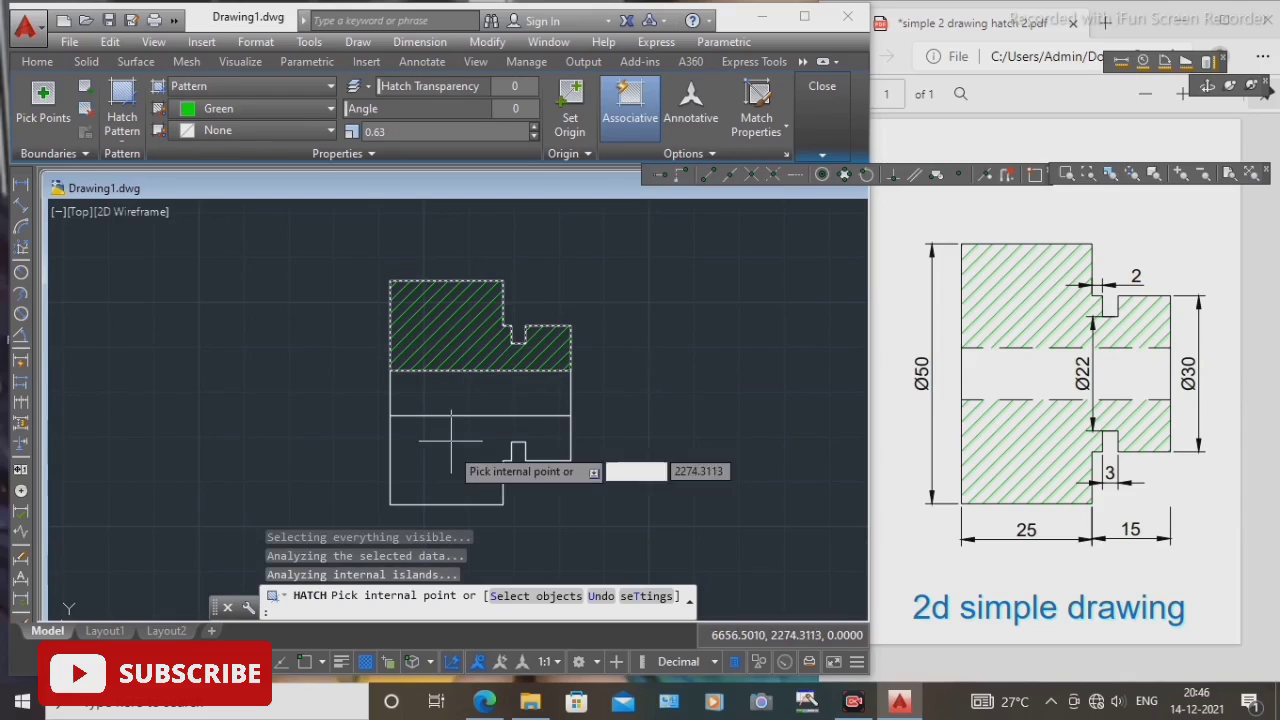
click(449, 473)
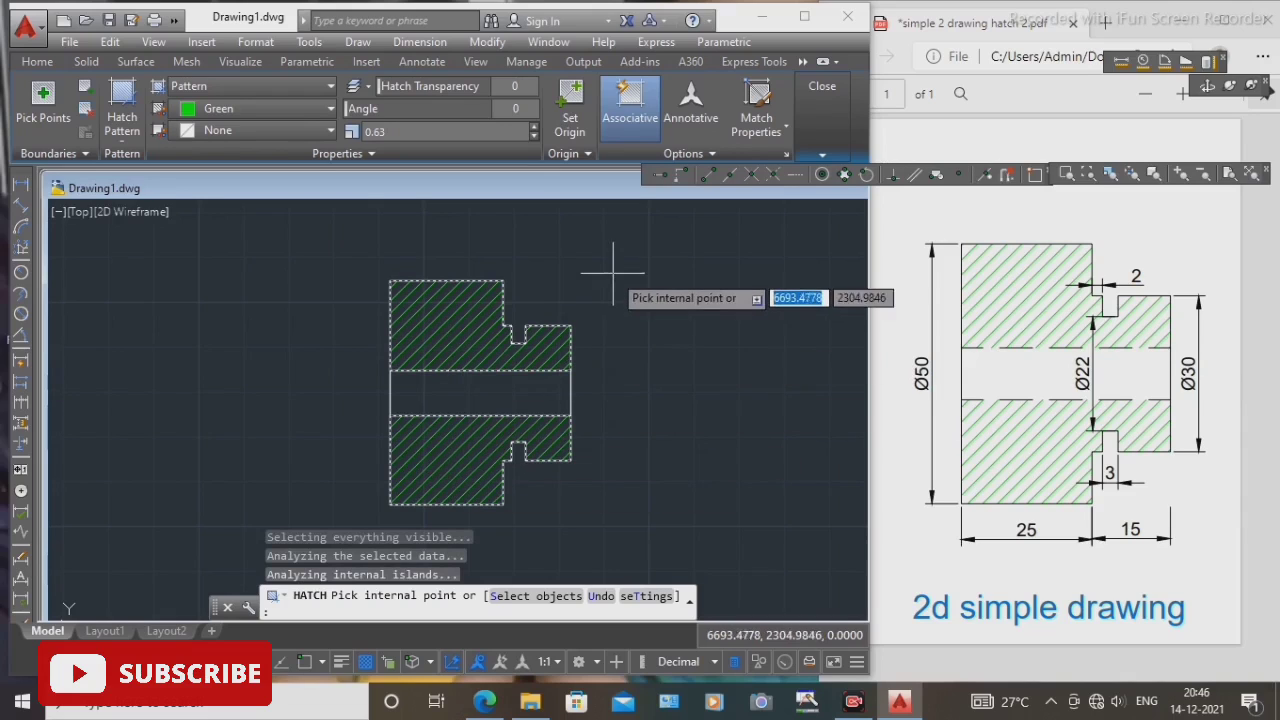
right_click(672, 274)
click(710, 288)
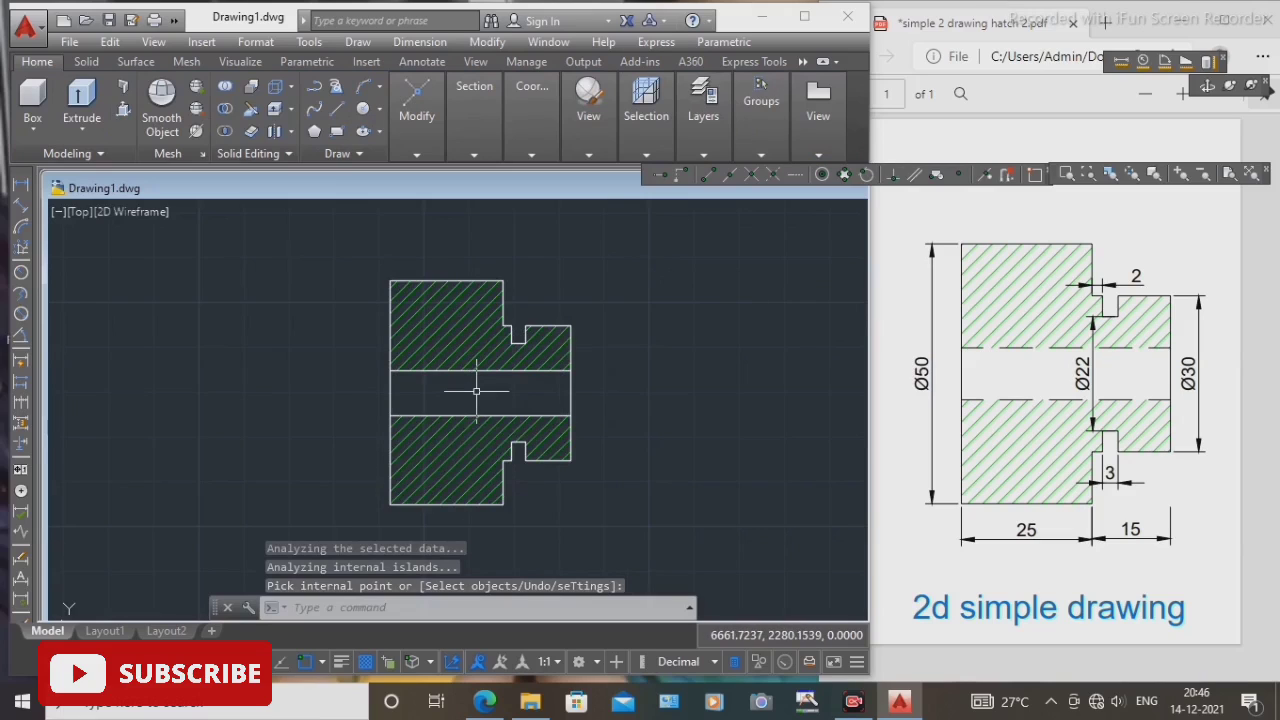
middle_drag(423, 386, 451, 369)
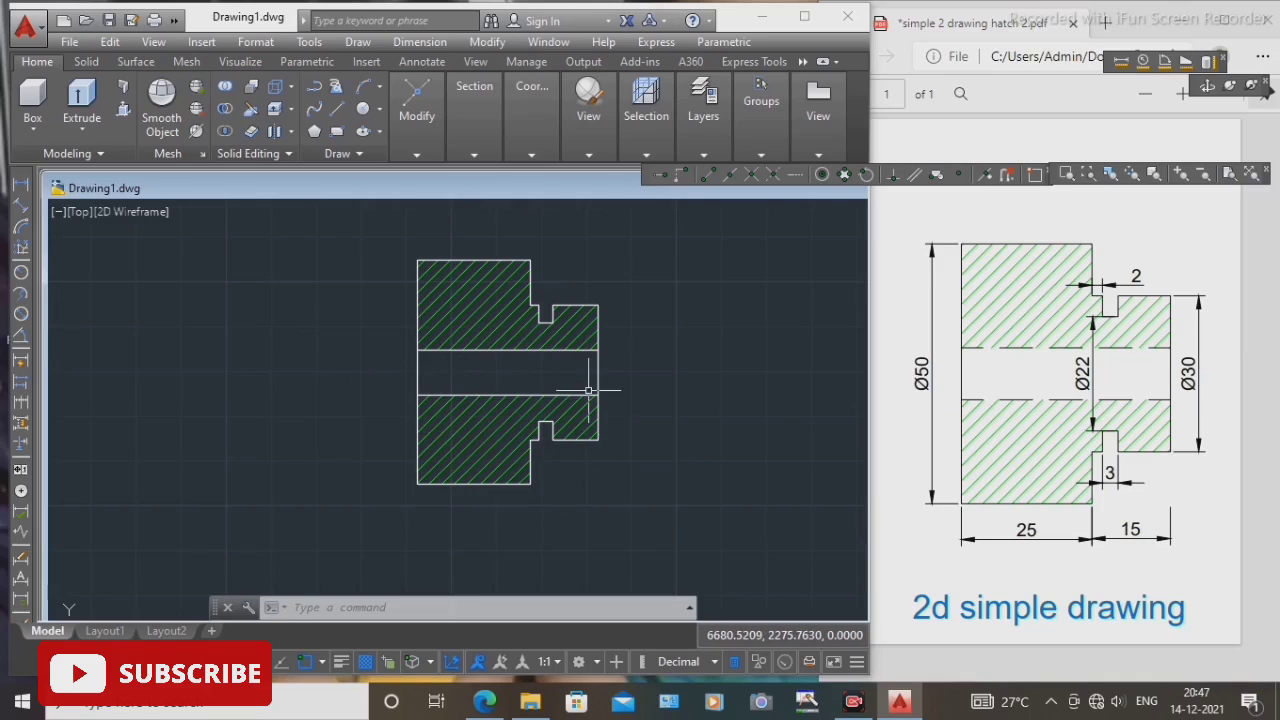
click(425, 294)
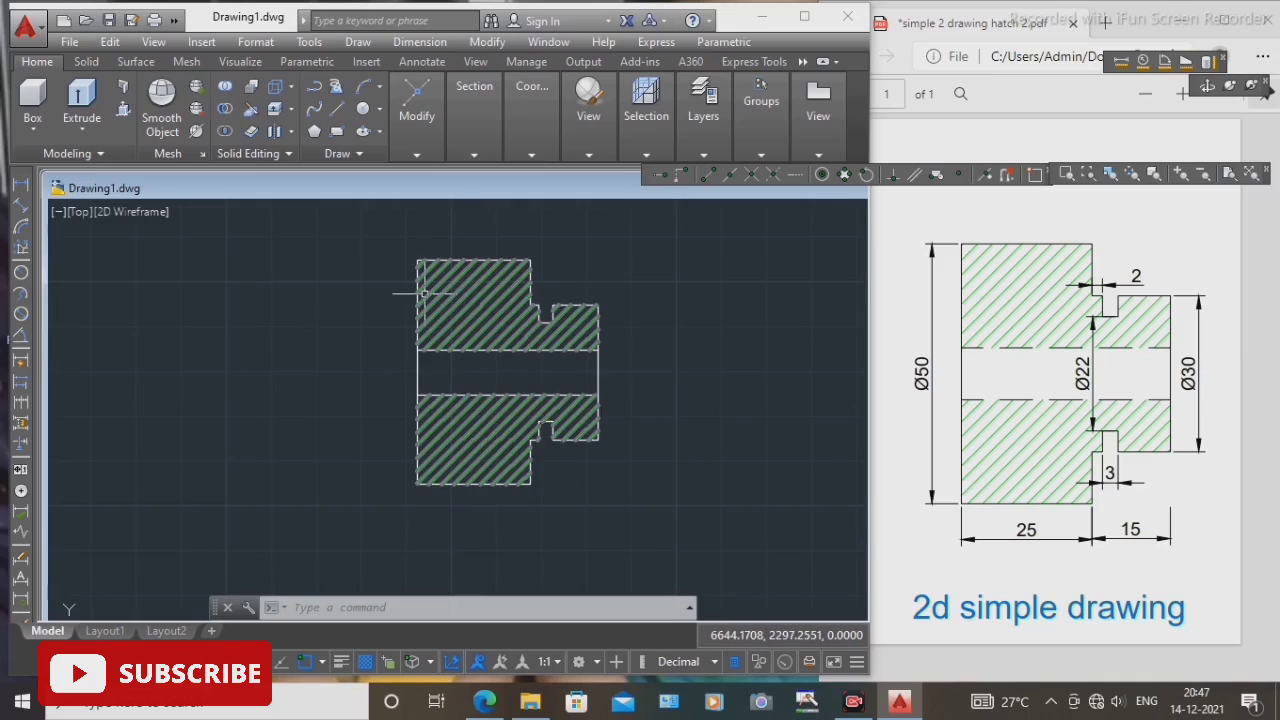
key(Escape)
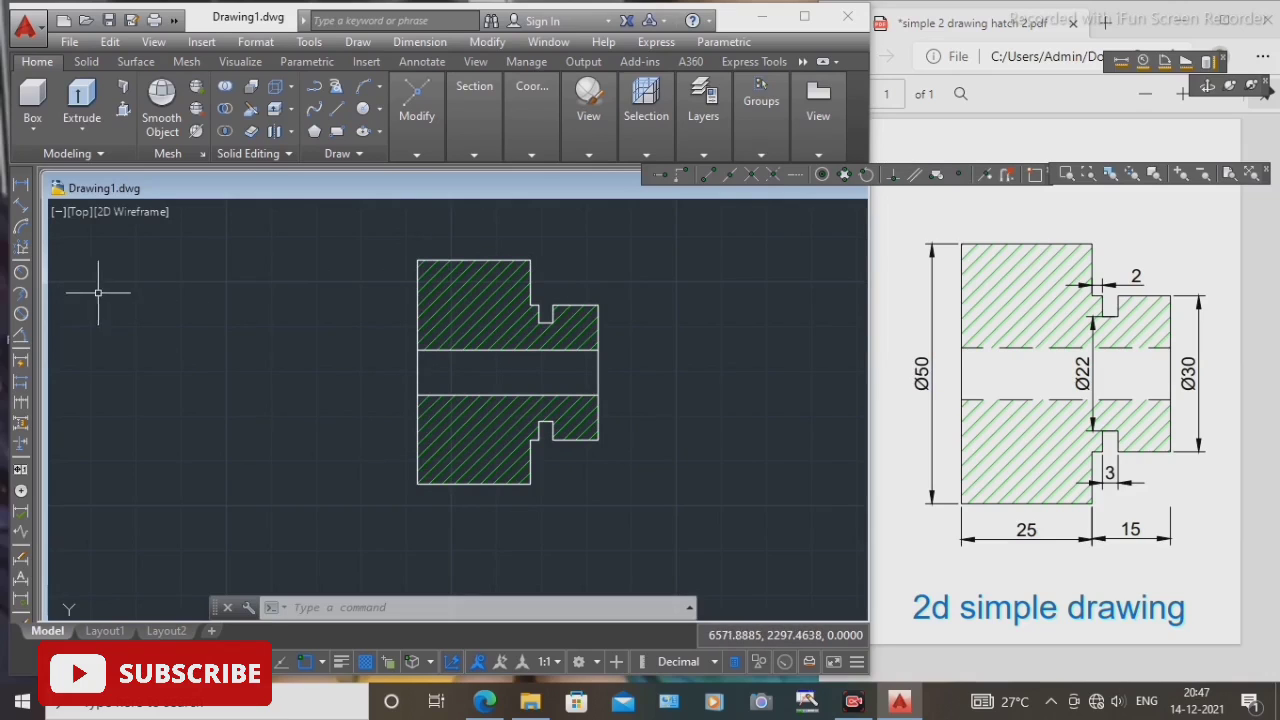
Start an aligned dimension spanning the full height of the large section's outer vertical edge, from upper to lower corner.
click(17, 218)
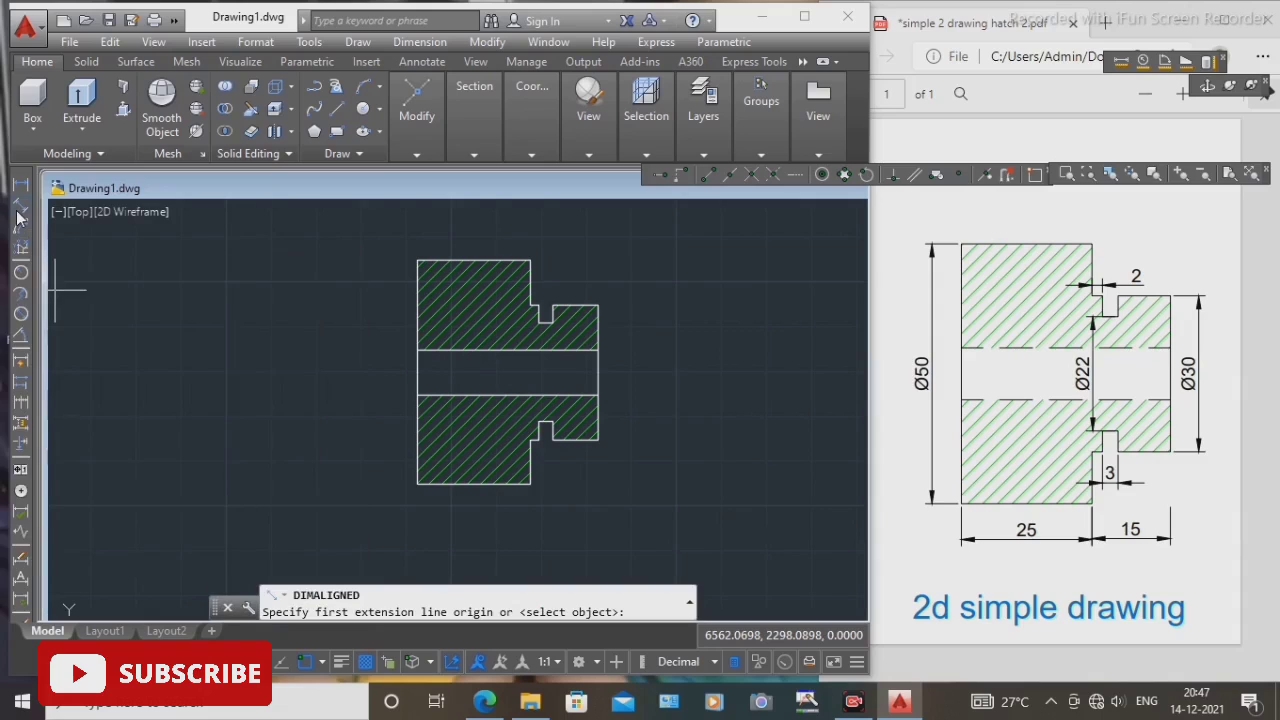
click(417, 262)
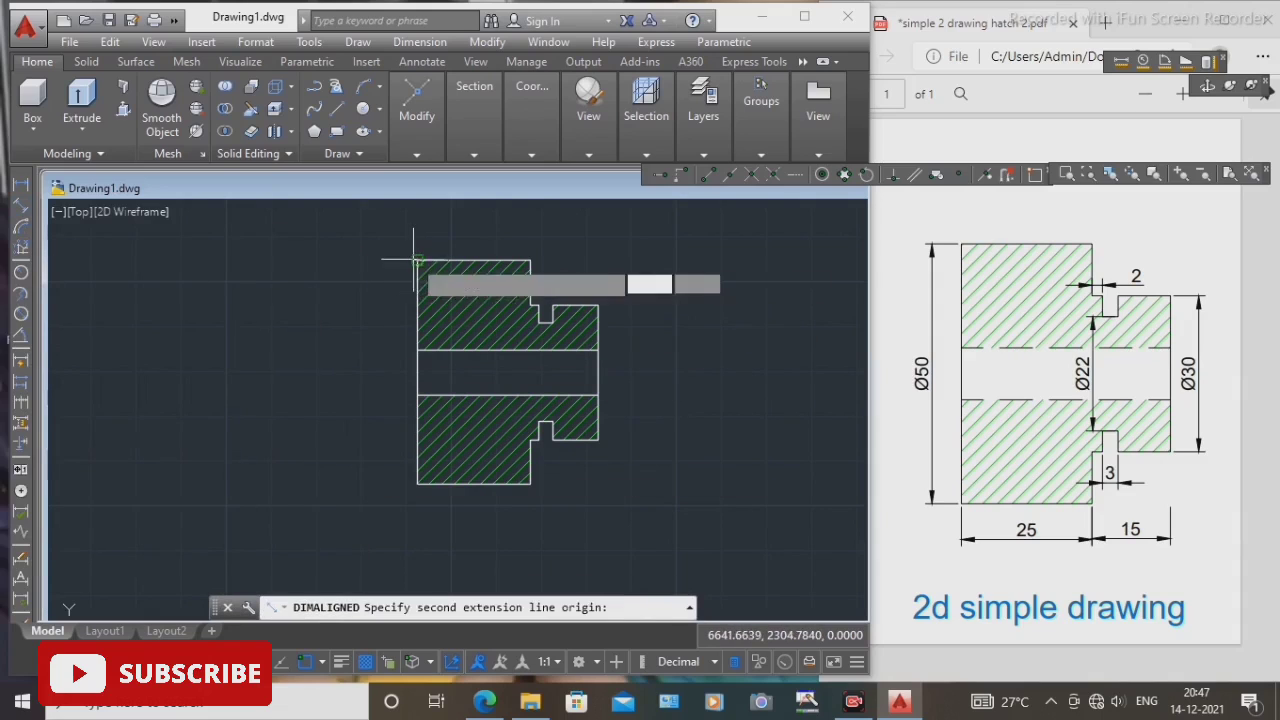
click(417, 484)
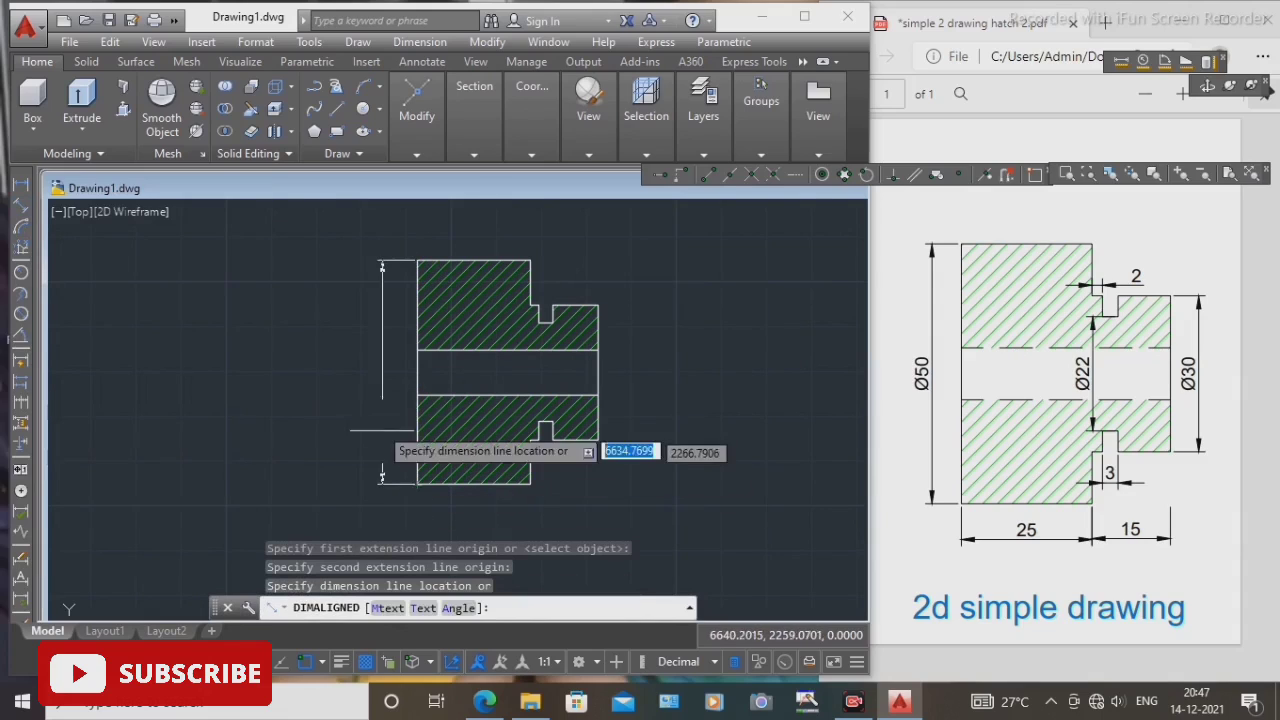
Edit the height dimension's text to add the diameter symbol before the value, and place the dimension beside the large section's outer edge.
right_click(364, 373)
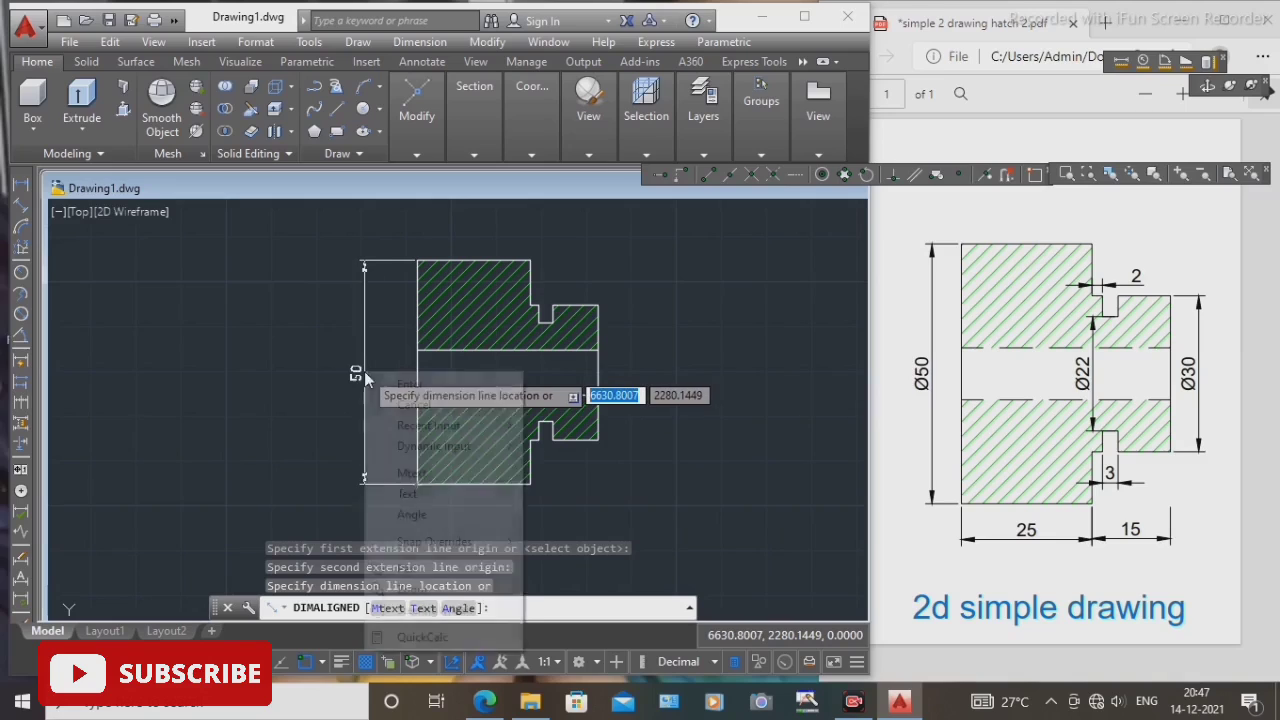
click(435, 474)
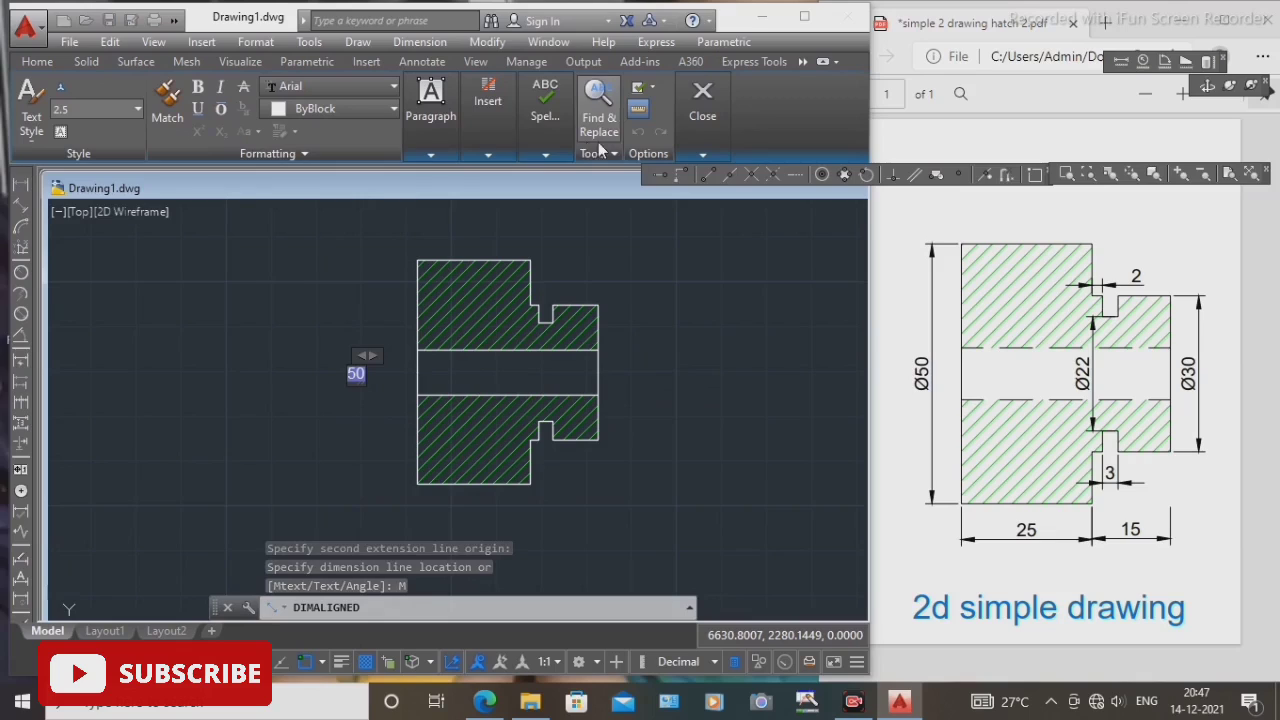
click(430, 155)
click(488, 120)
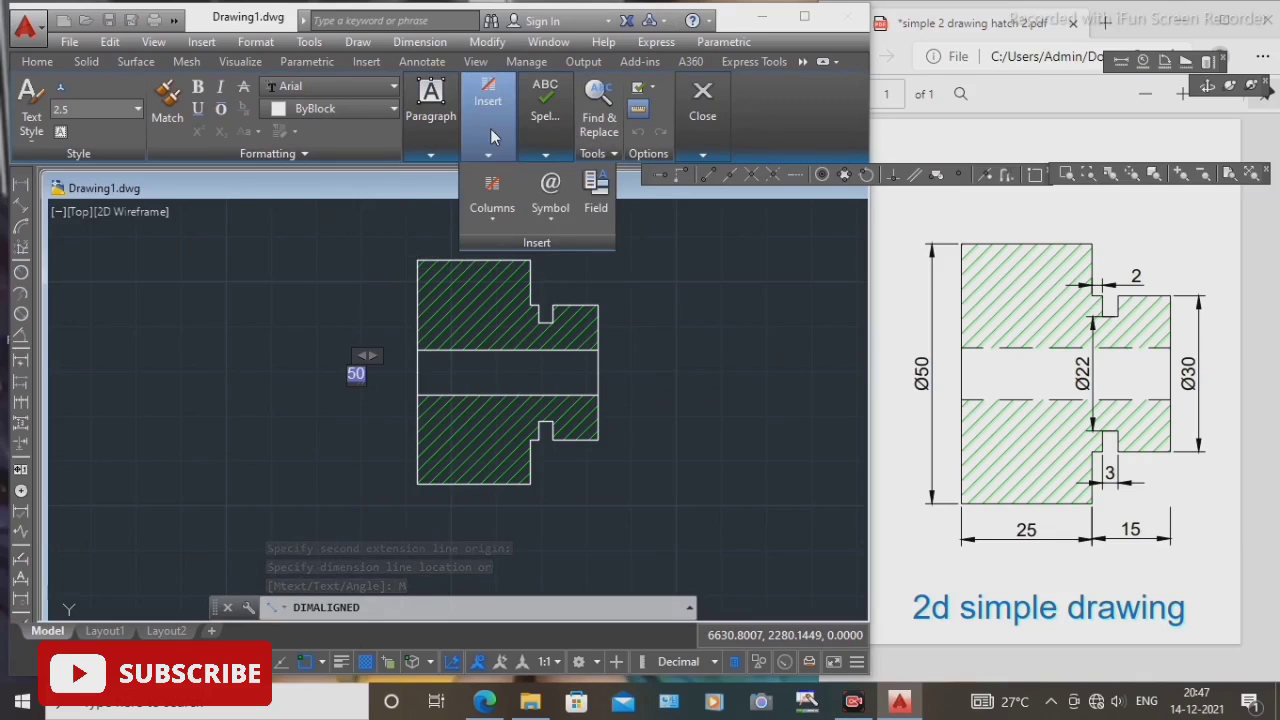
click(704, 155)
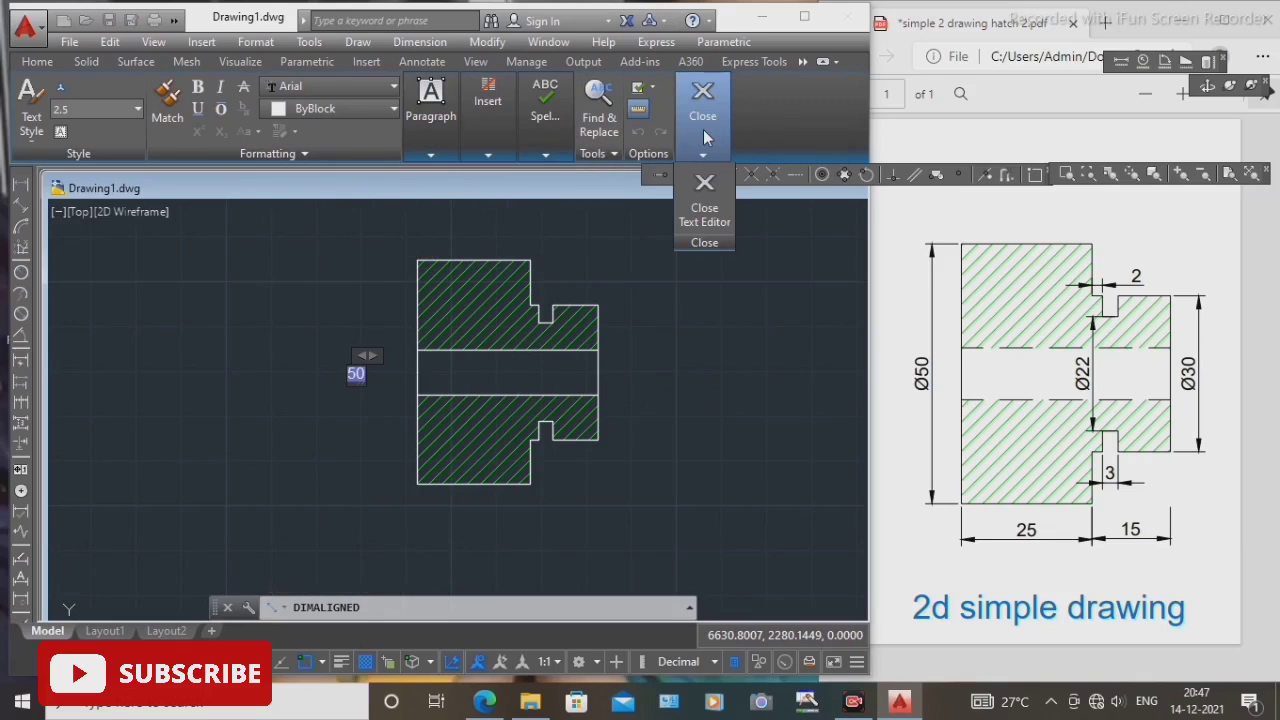
click(545, 155)
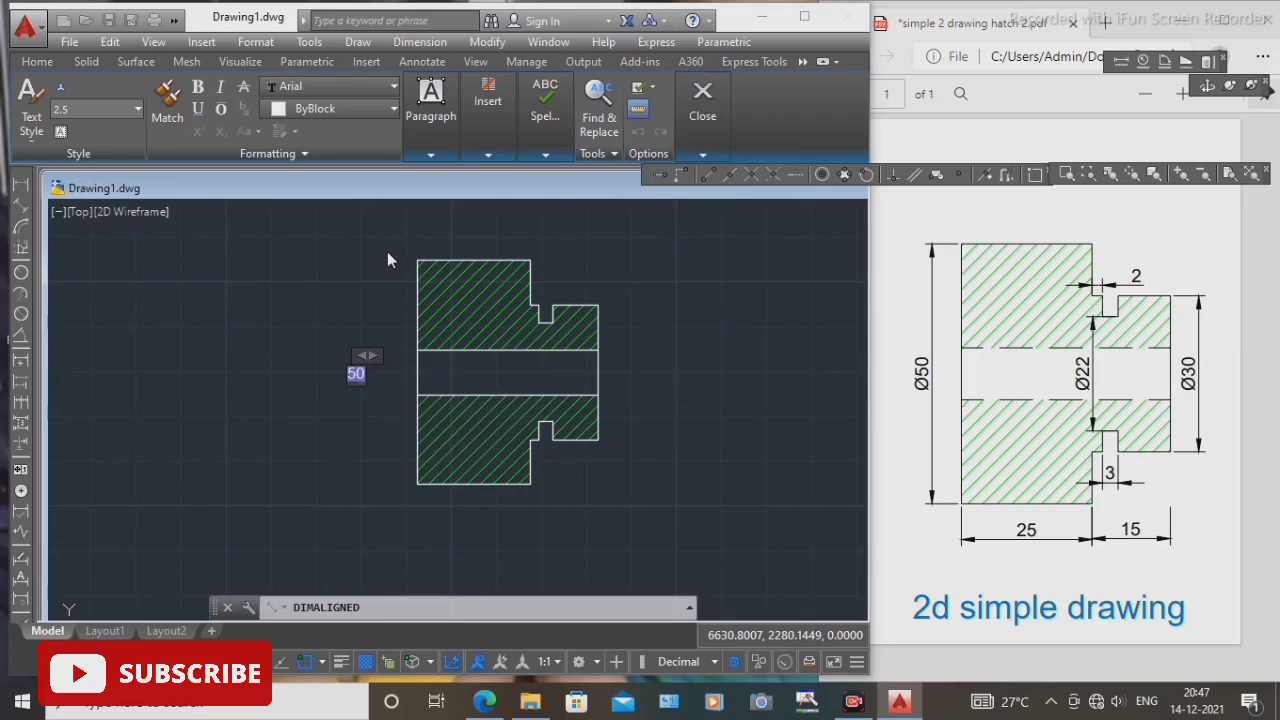
text(d)
click(476, 129)
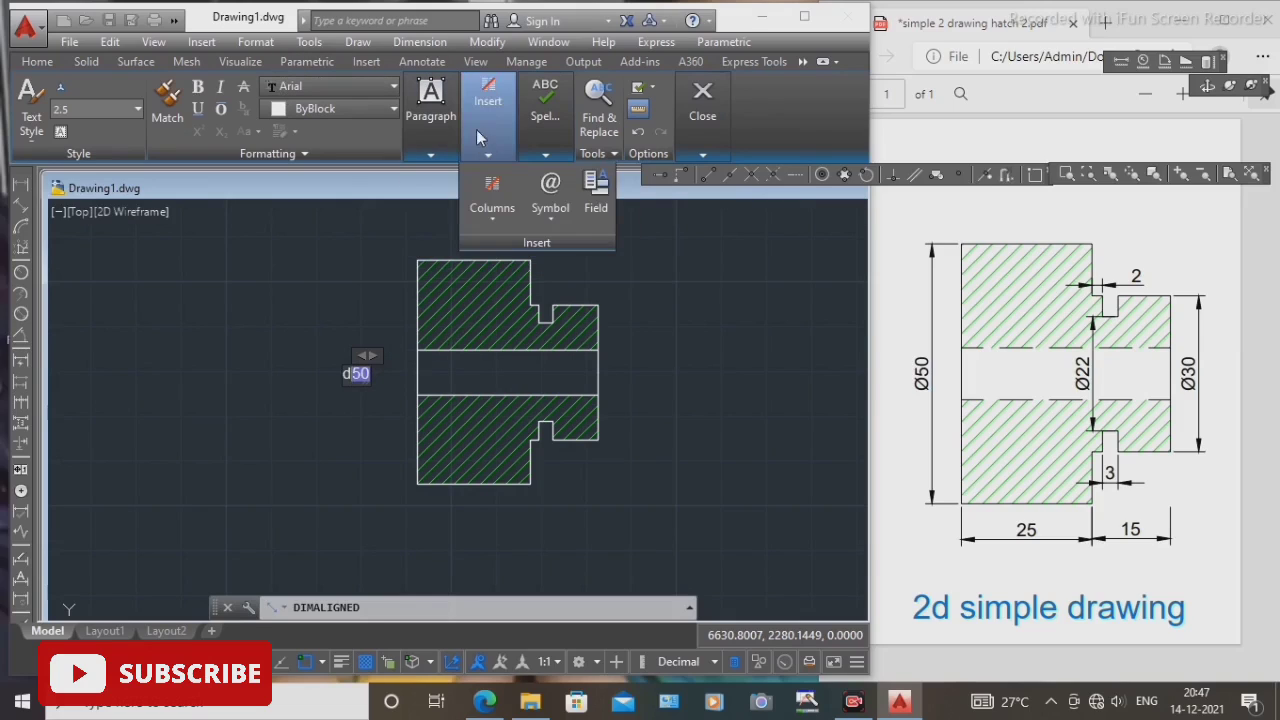
mouse_move(545, 155)
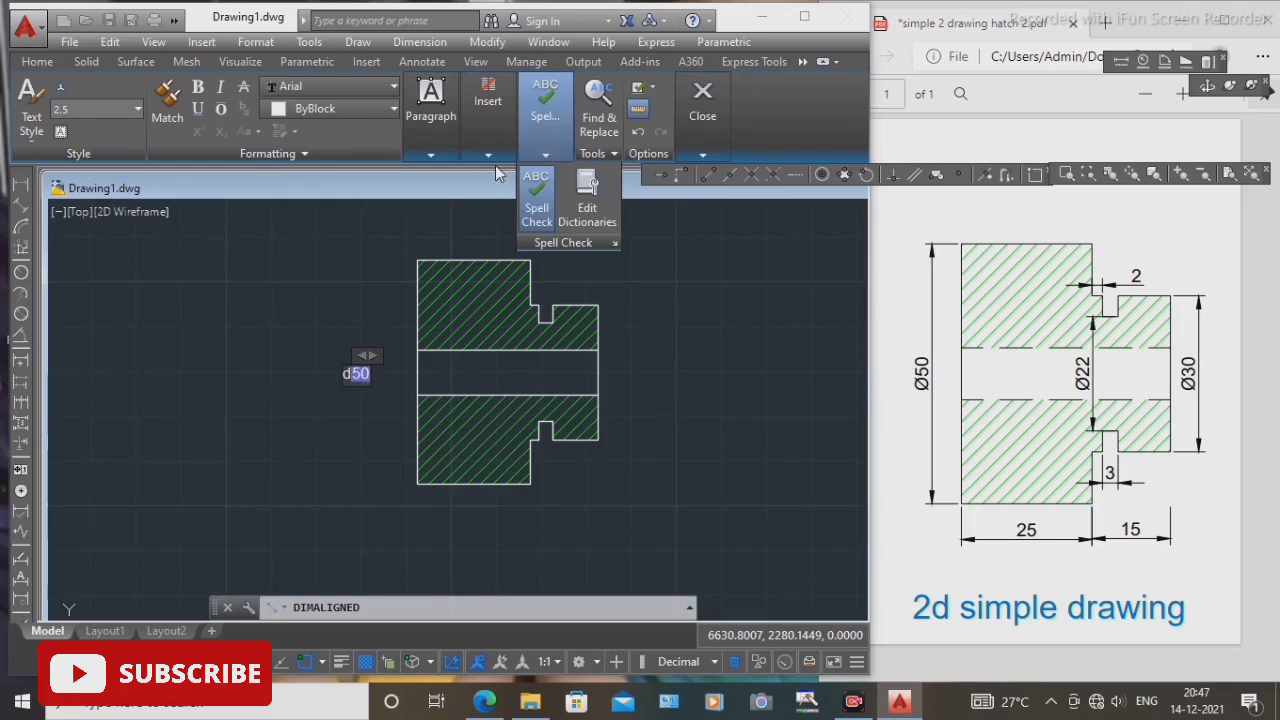
mouse_move(488, 161)
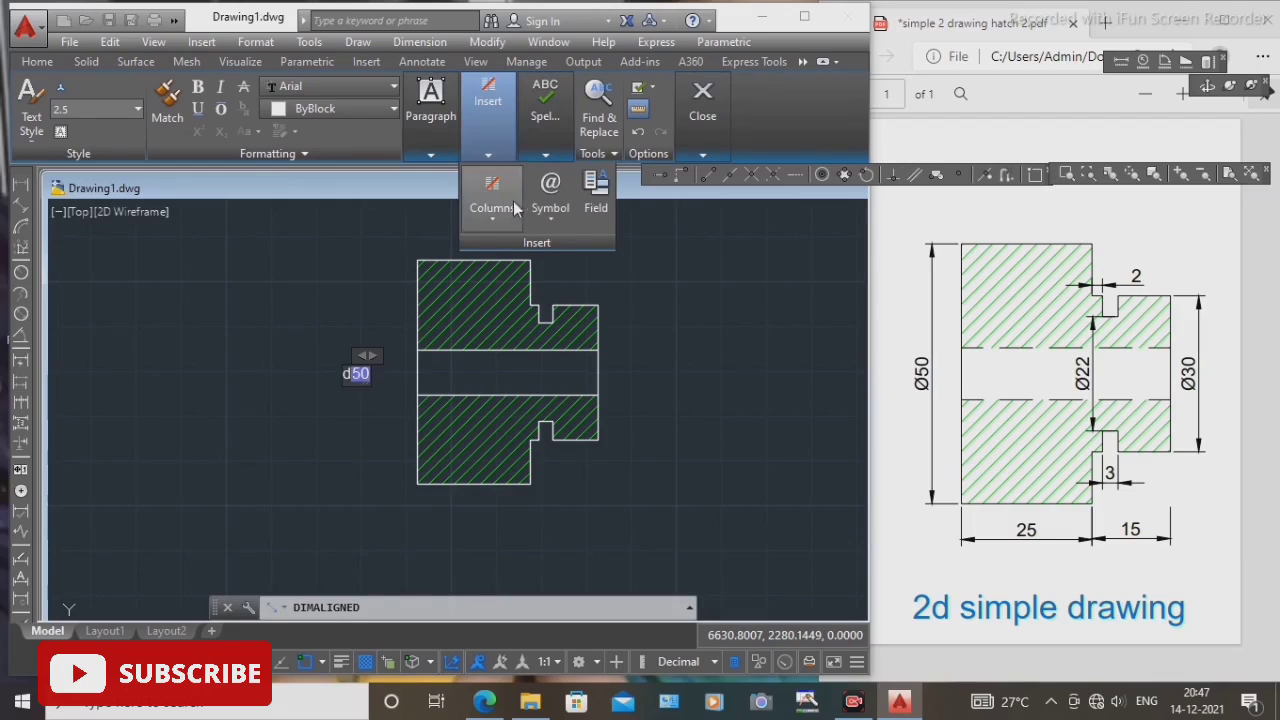
click(549, 218)
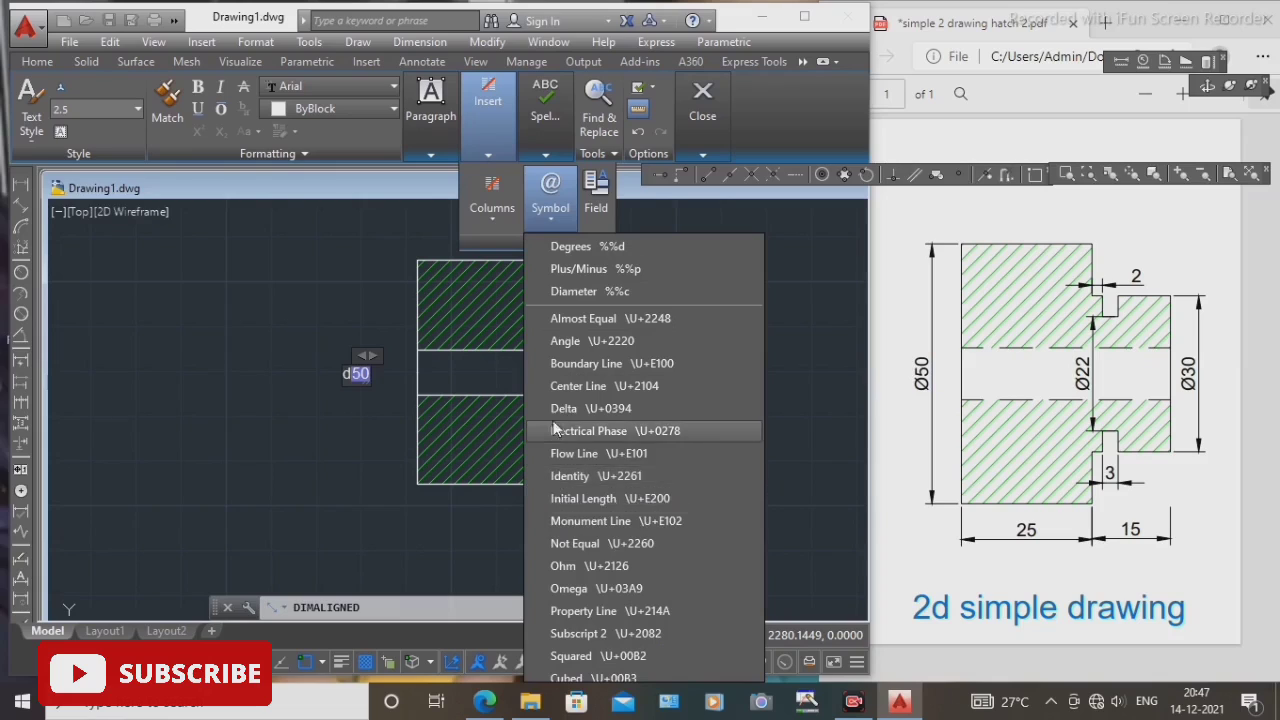
click(549, 291)
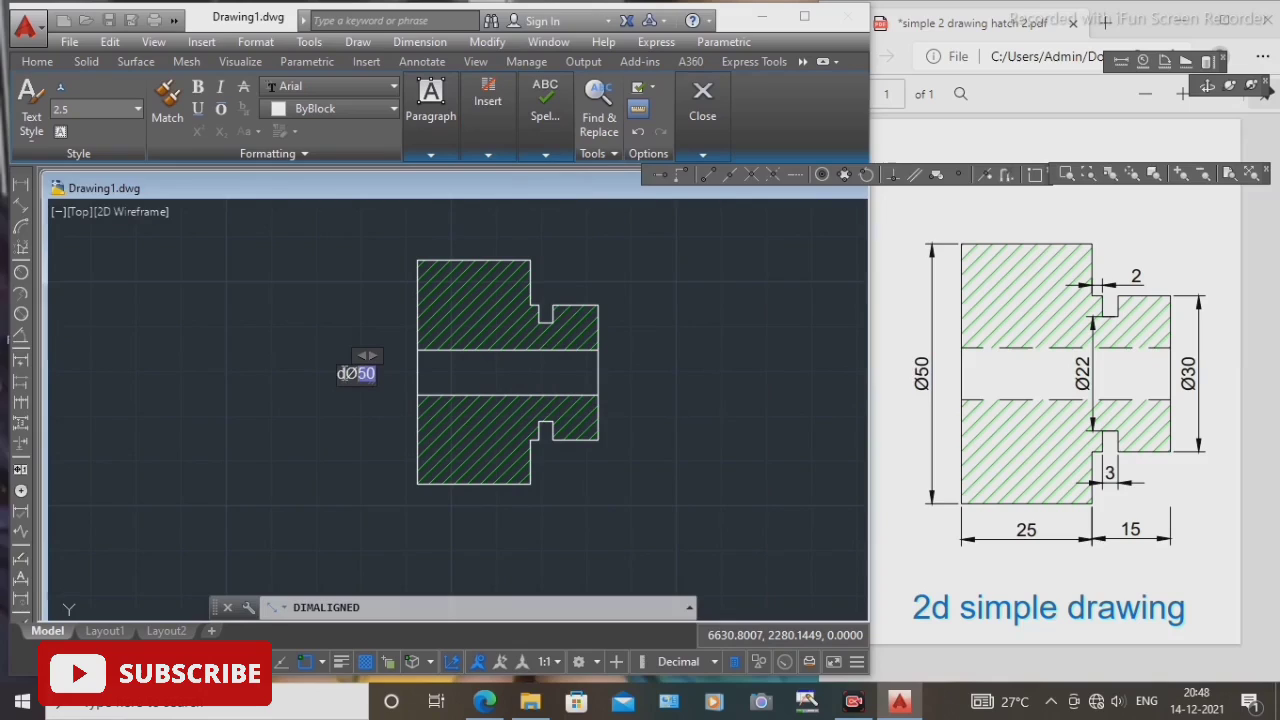
click(380, 378)
click(379, 373)
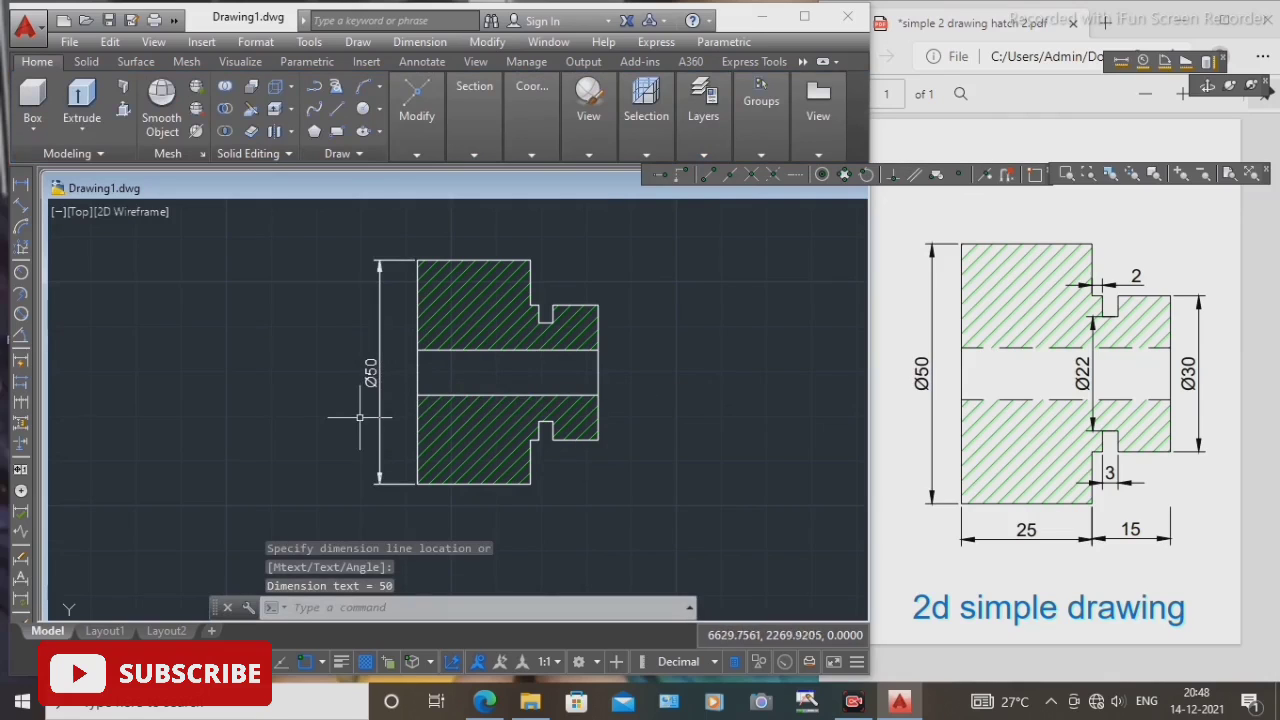
Add an aligned dimension to the large section's lower horizontal edge, from corner to corner.
scroll(368, 382, up, 1)
scroll(367, 385, down, 1)
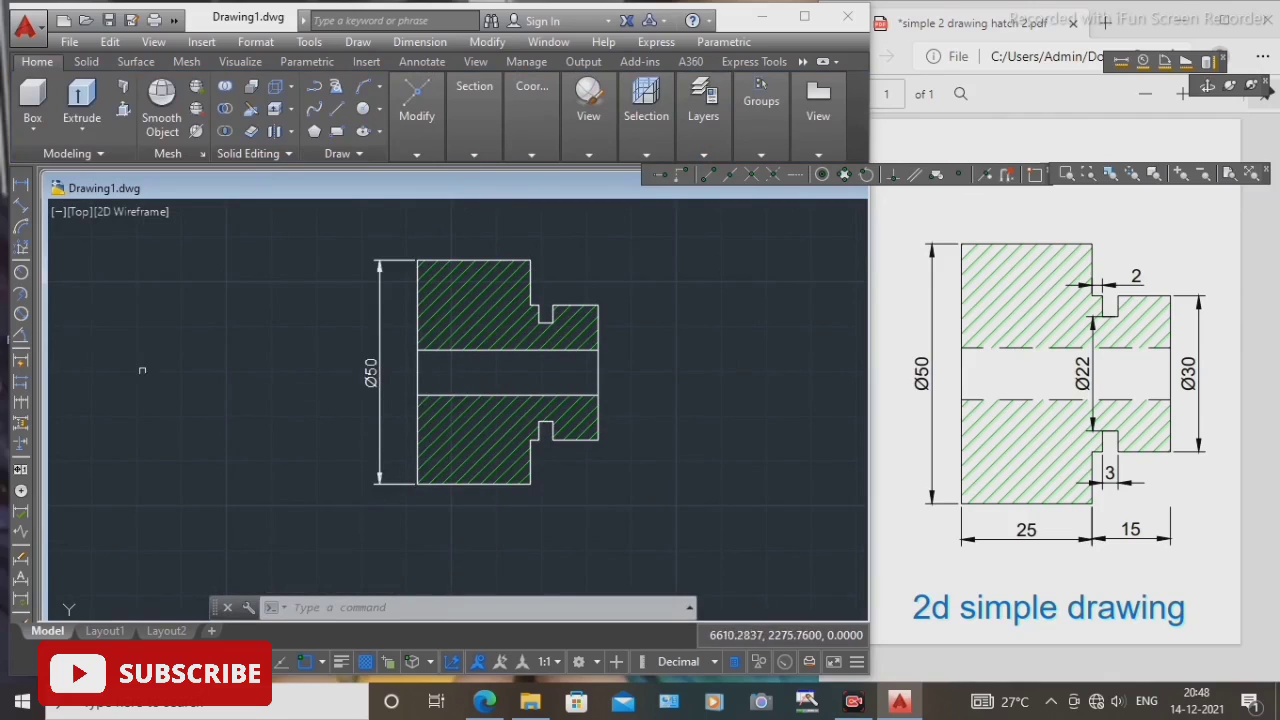
click(19, 210)
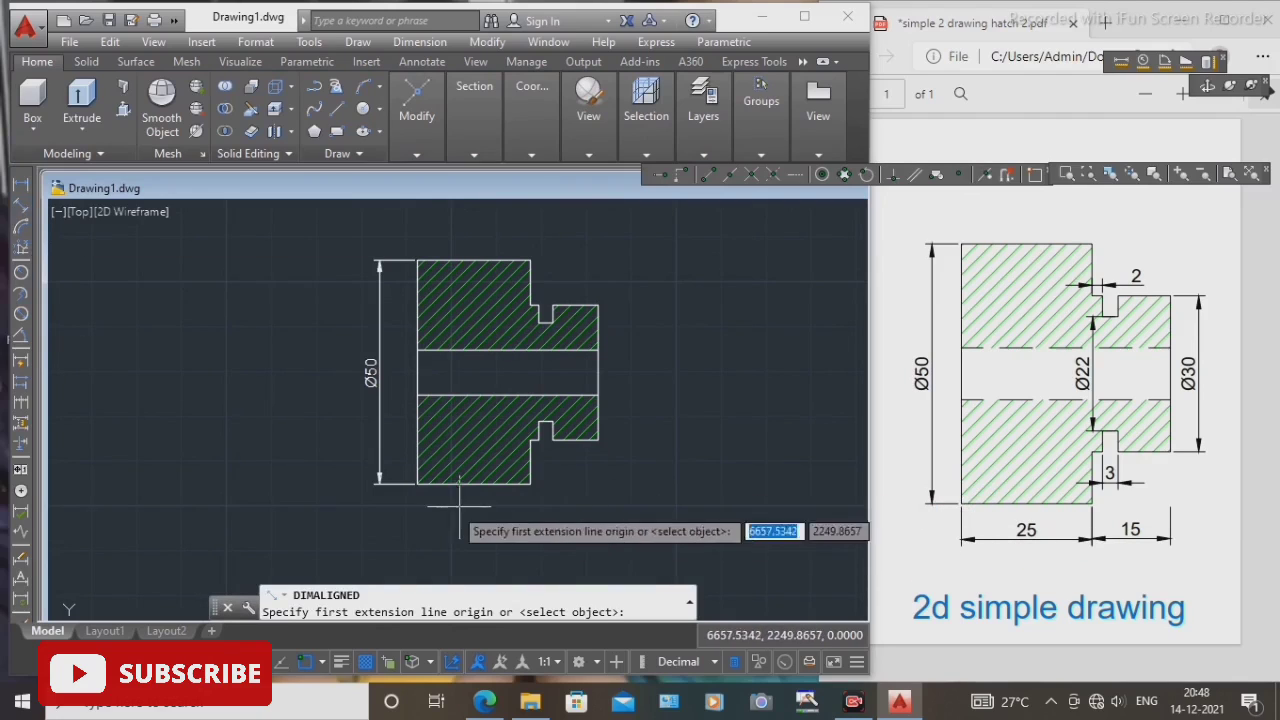
click(415, 483)
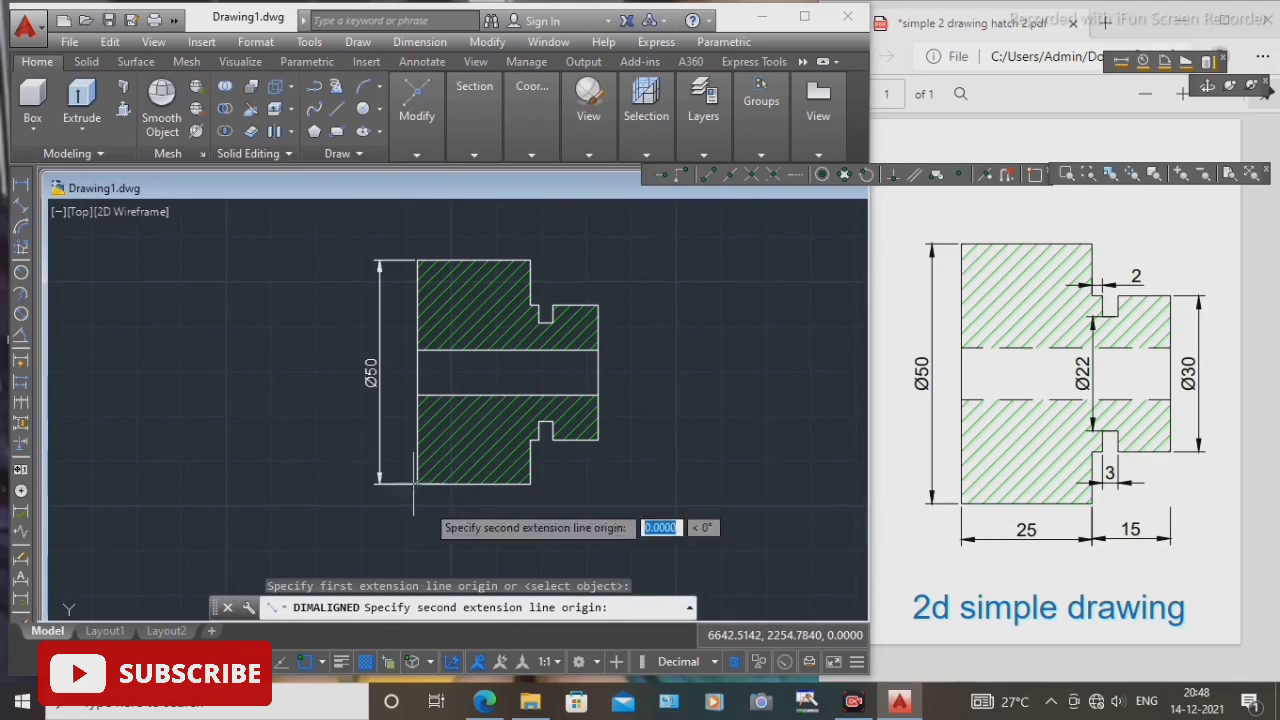
click(530, 483)
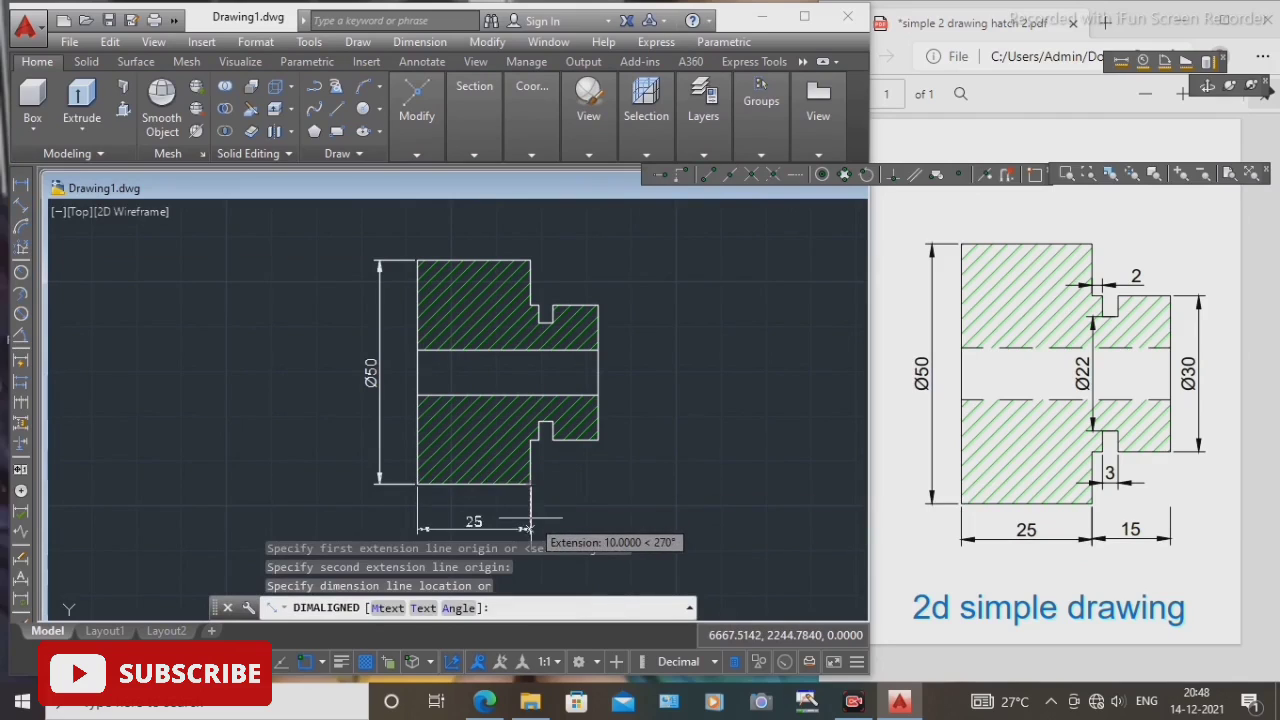
click(521, 506)
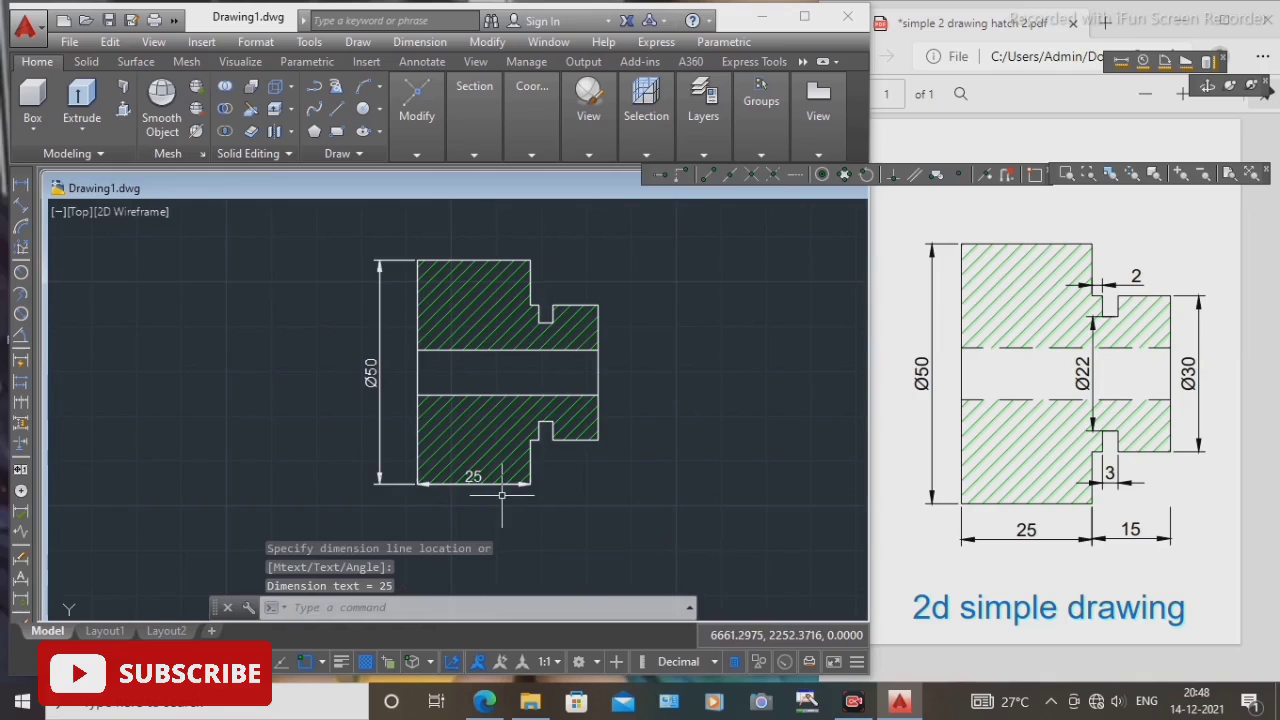
Stretch the large section's length dimension line about 7.4 down, clear of the lower edge, and deselect it.
click(466, 478)
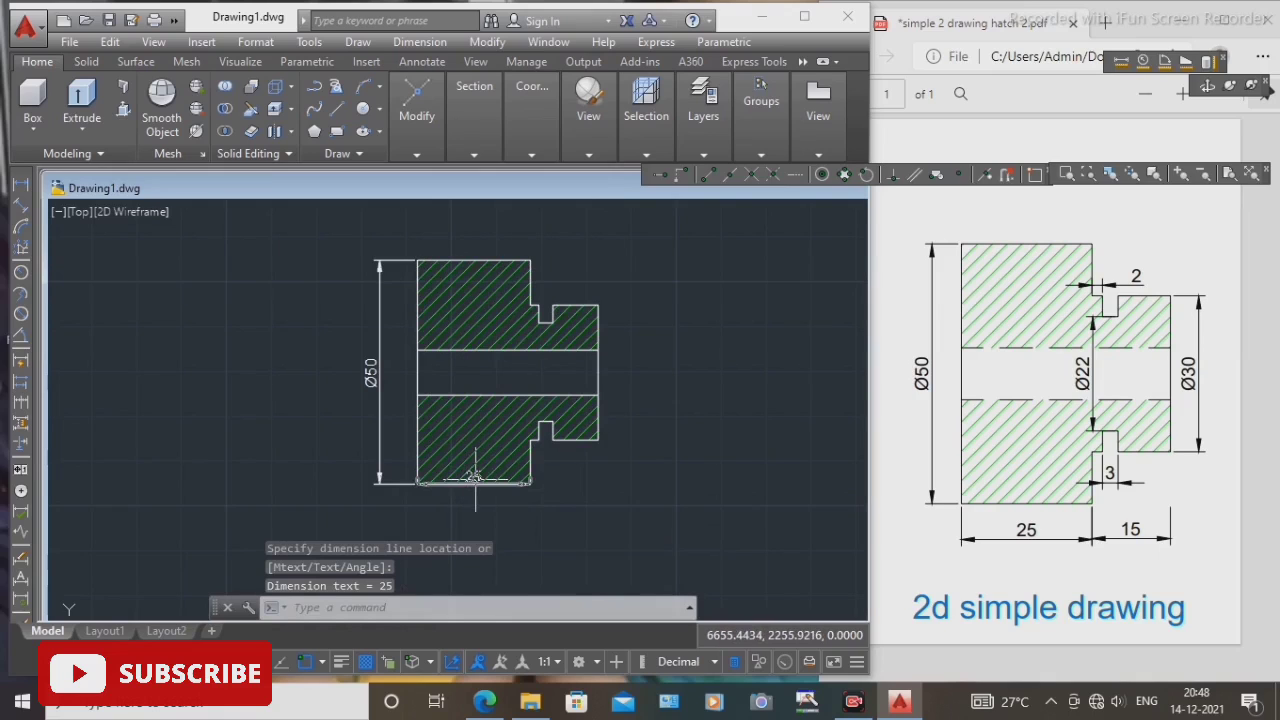
click(472, 478)
mouse_move(473, 478)
click(540, 513)
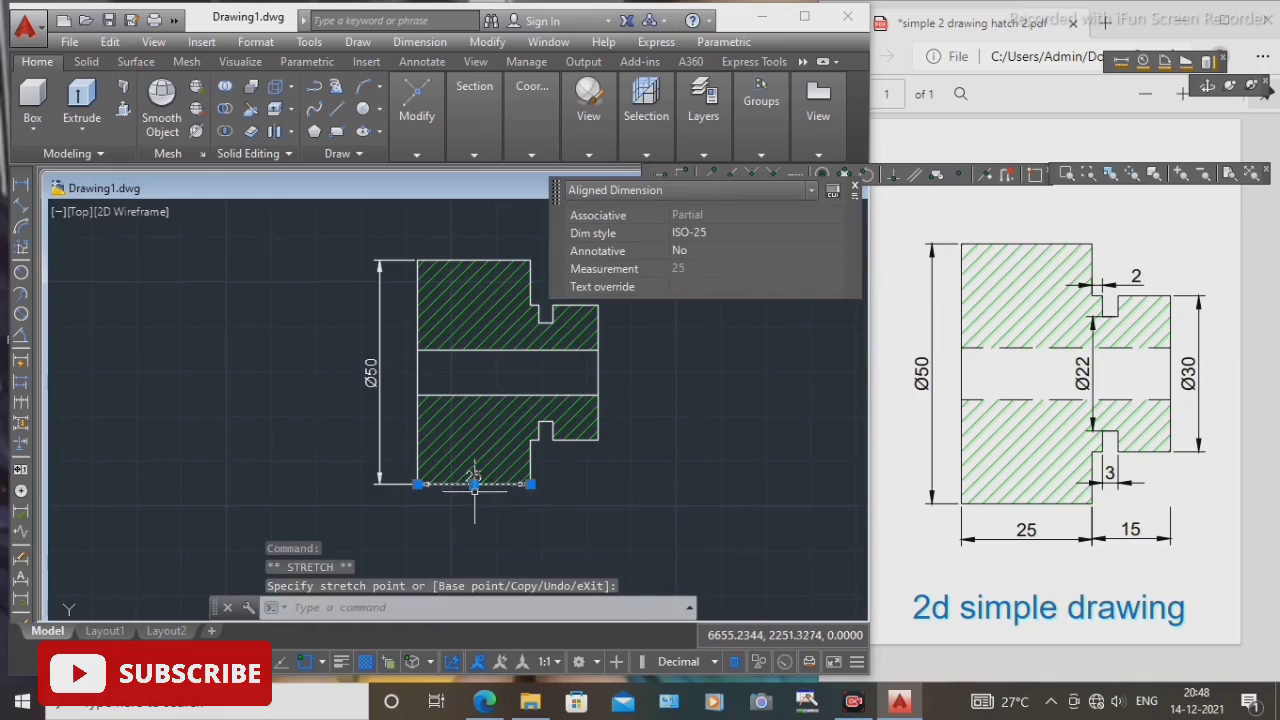
click(474, 486)
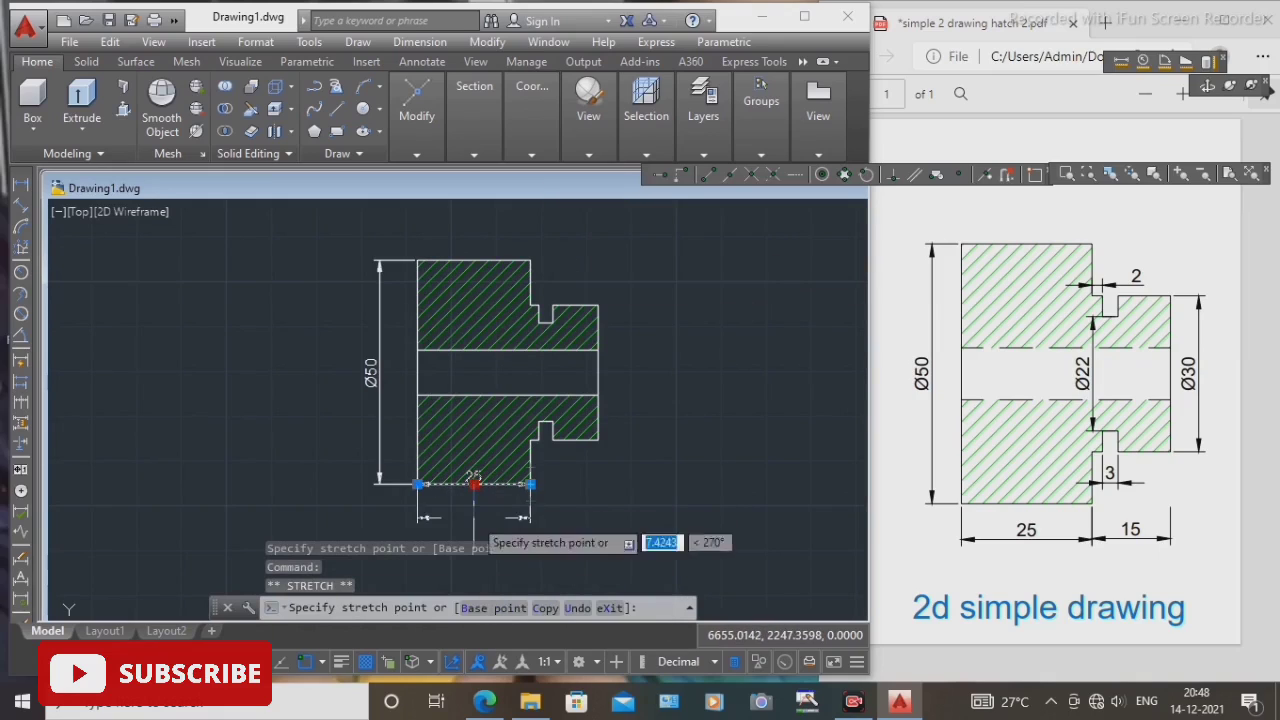
click(474, 517)
click(610, 490)
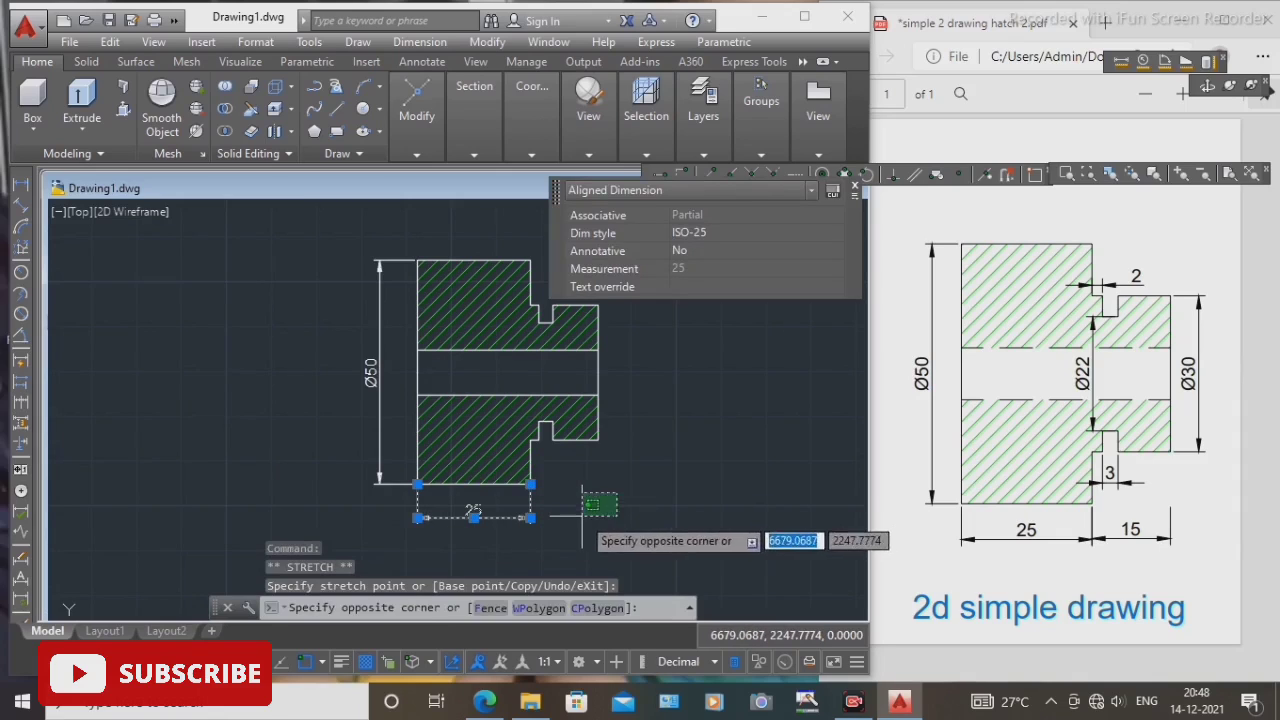
click(572, 510)
key(Escape)
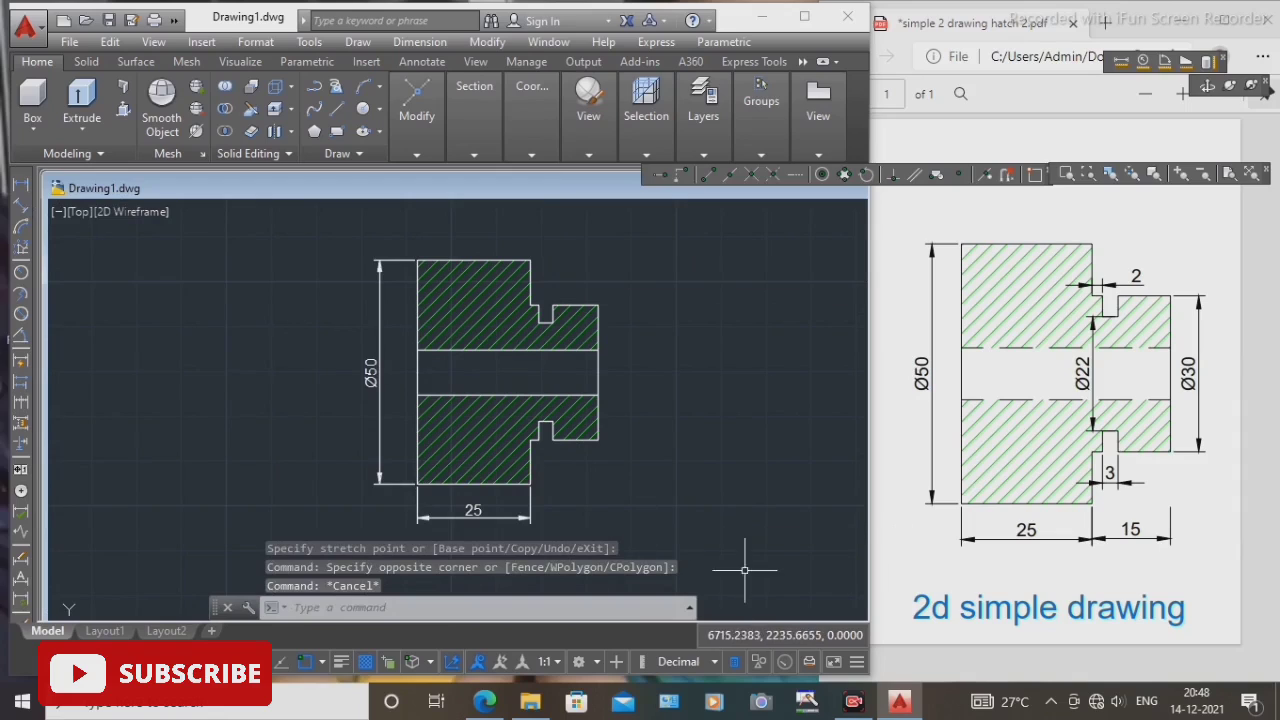
Add an aligned dimension below the small section for its length, from the lower shoulder corner to the part's end.
text(dal)
key(Return)
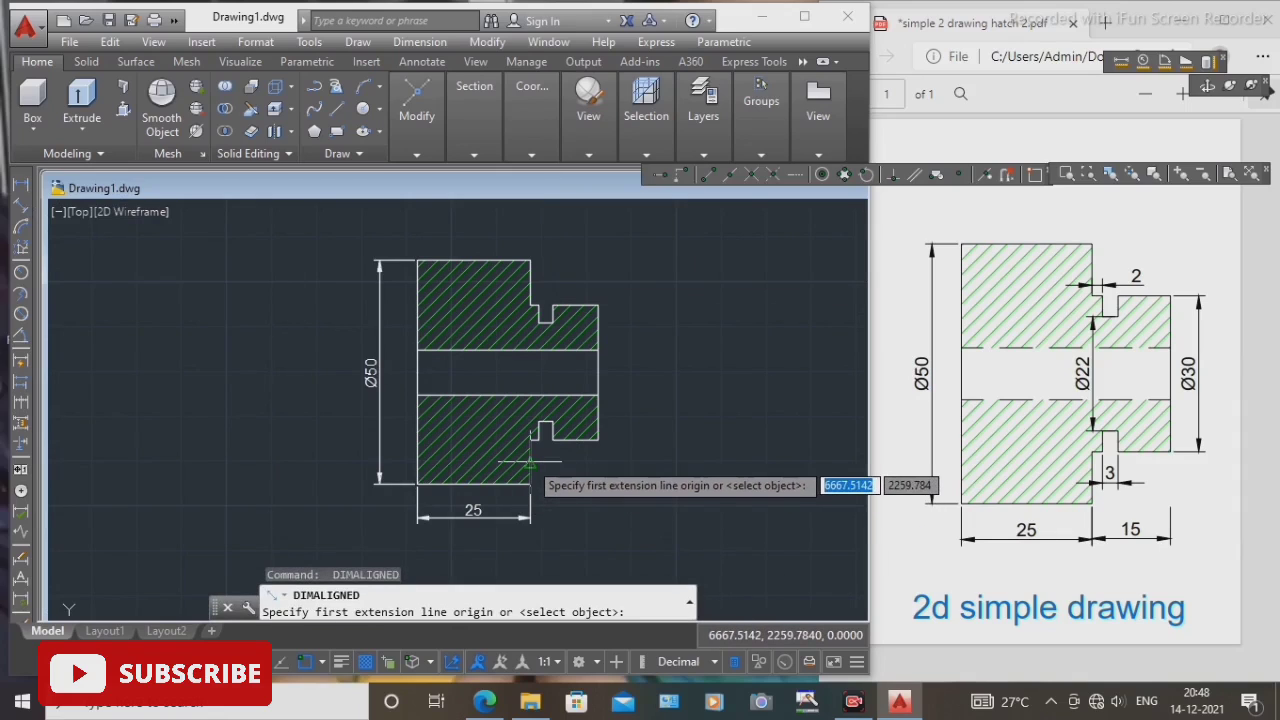
click(530, 440)
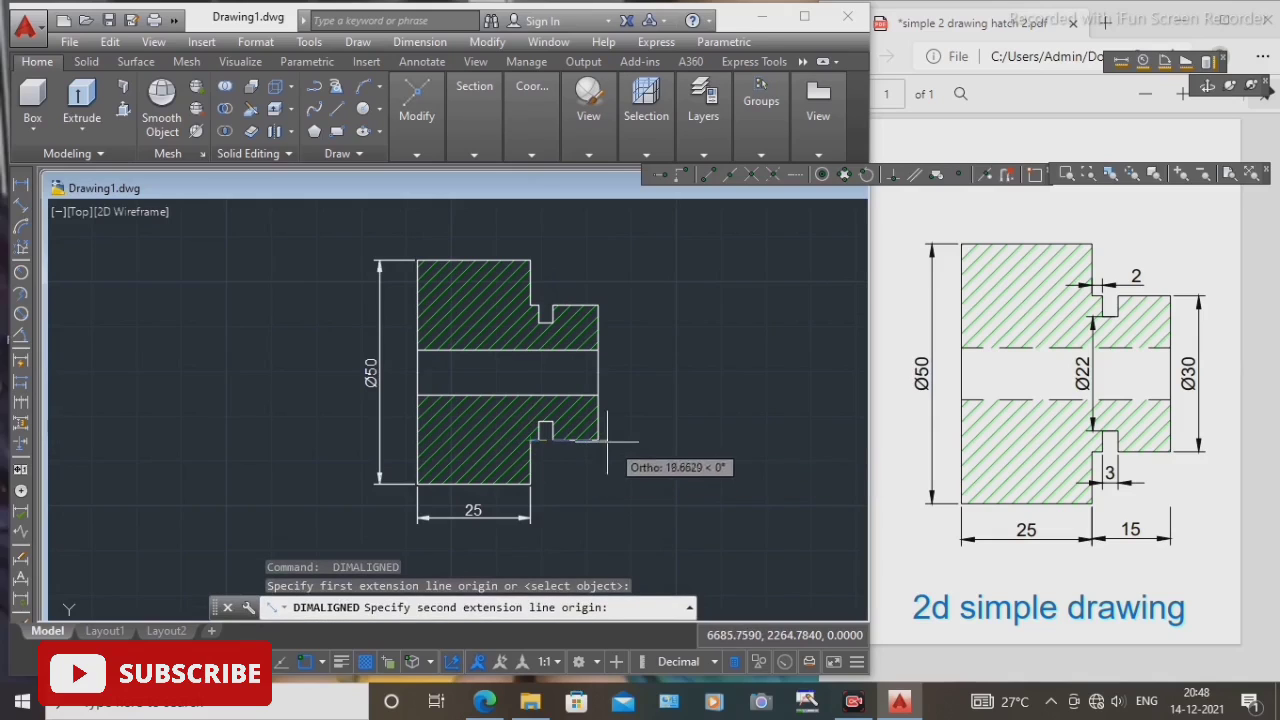
click(597, 440)
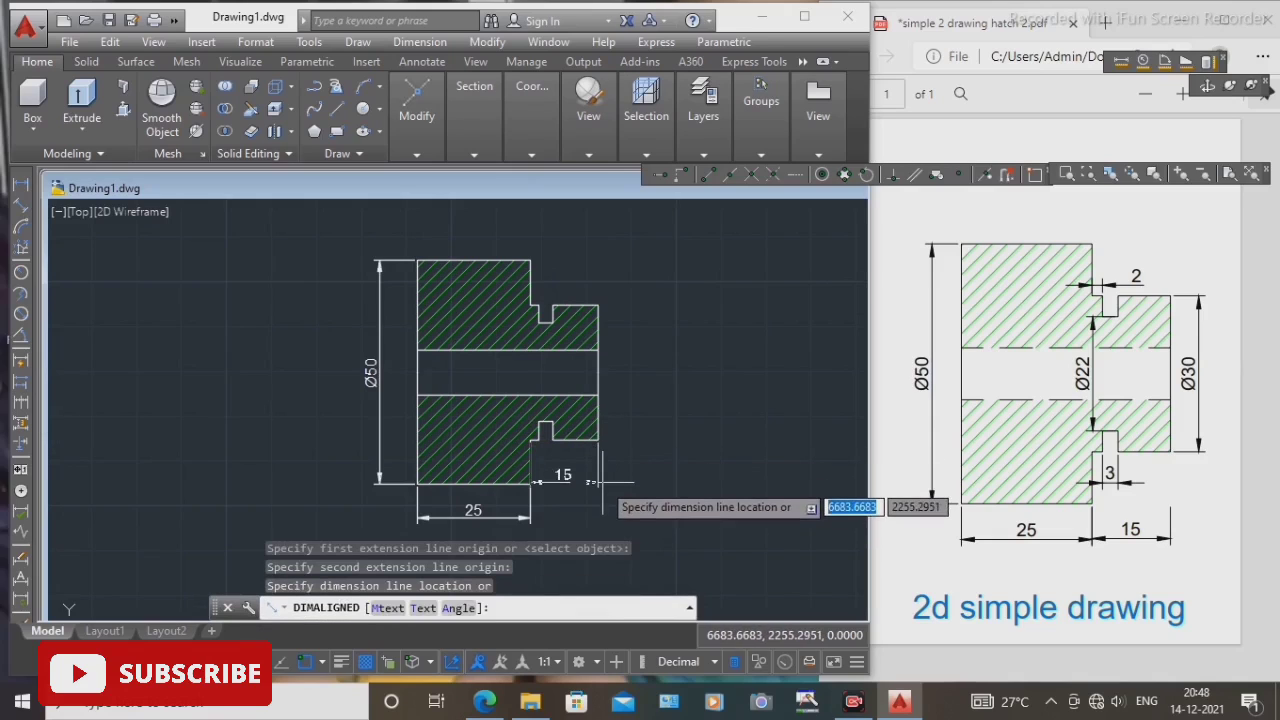
click(601, 482)
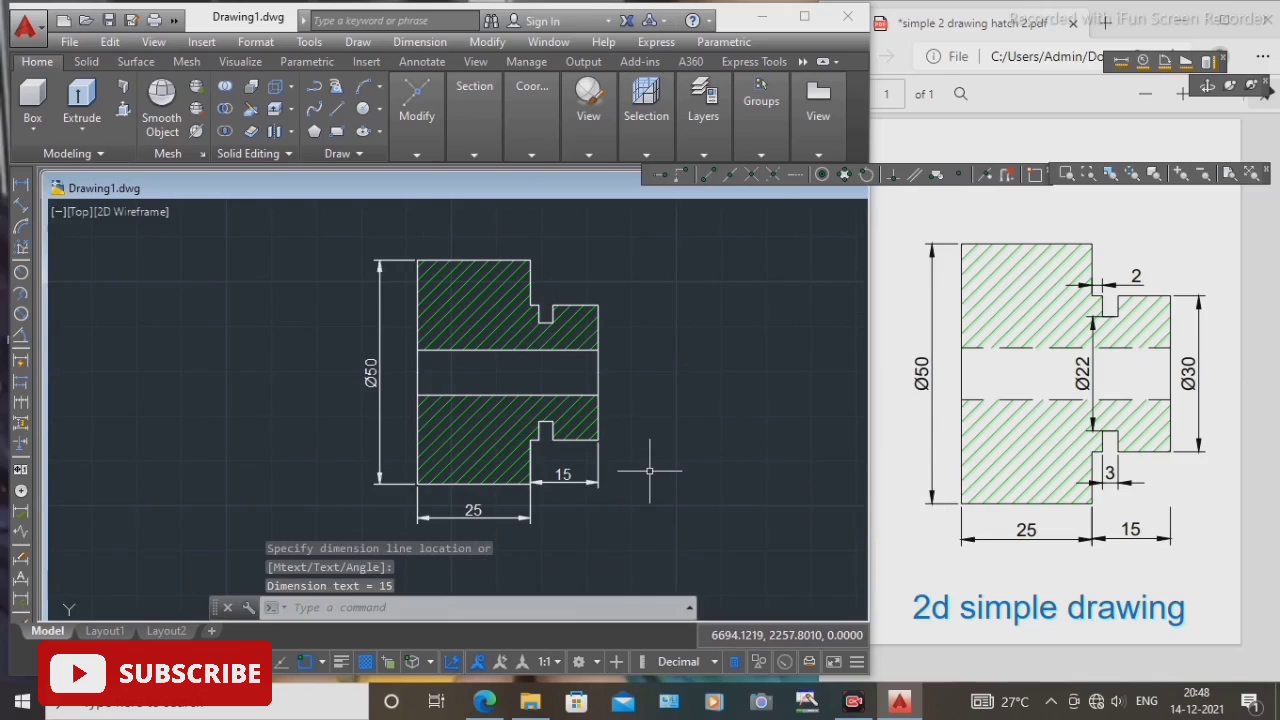
Add an aligned dimension above the upper groove for the distance from the shoulder corner to the groove's near edge.
key(Return)
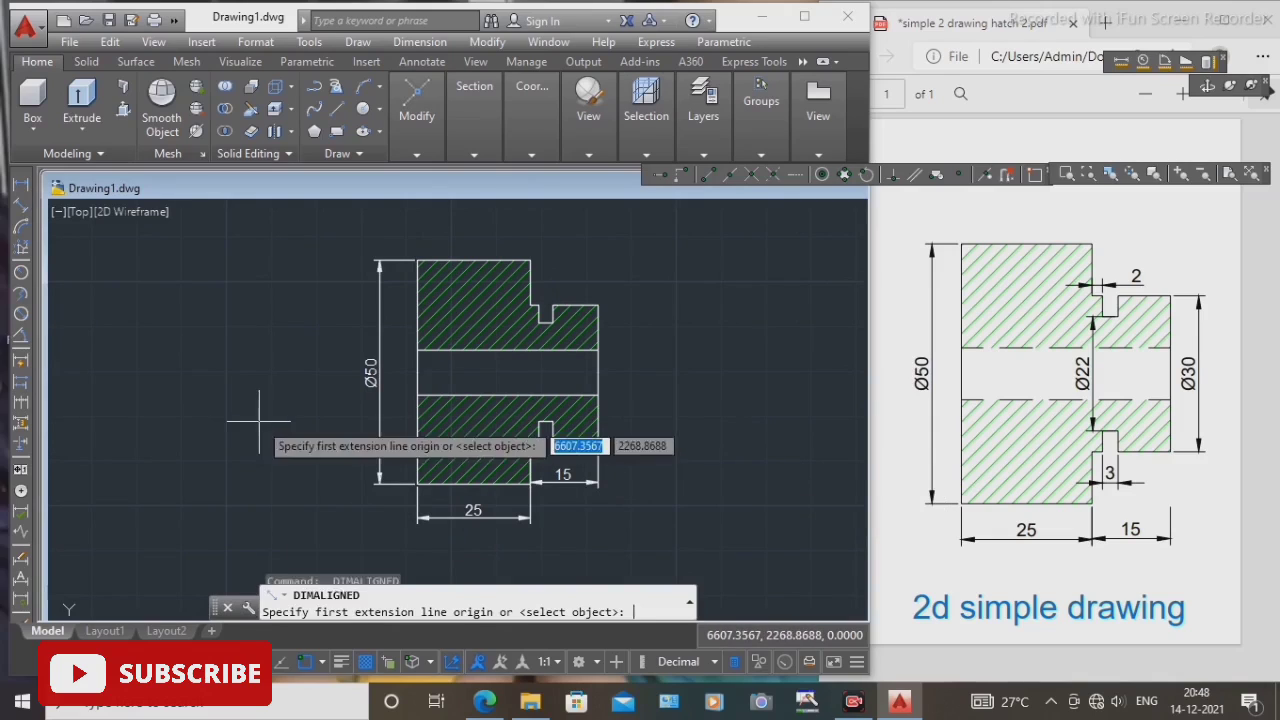
scroll(524, 312, up, 4)
click(536, 290)
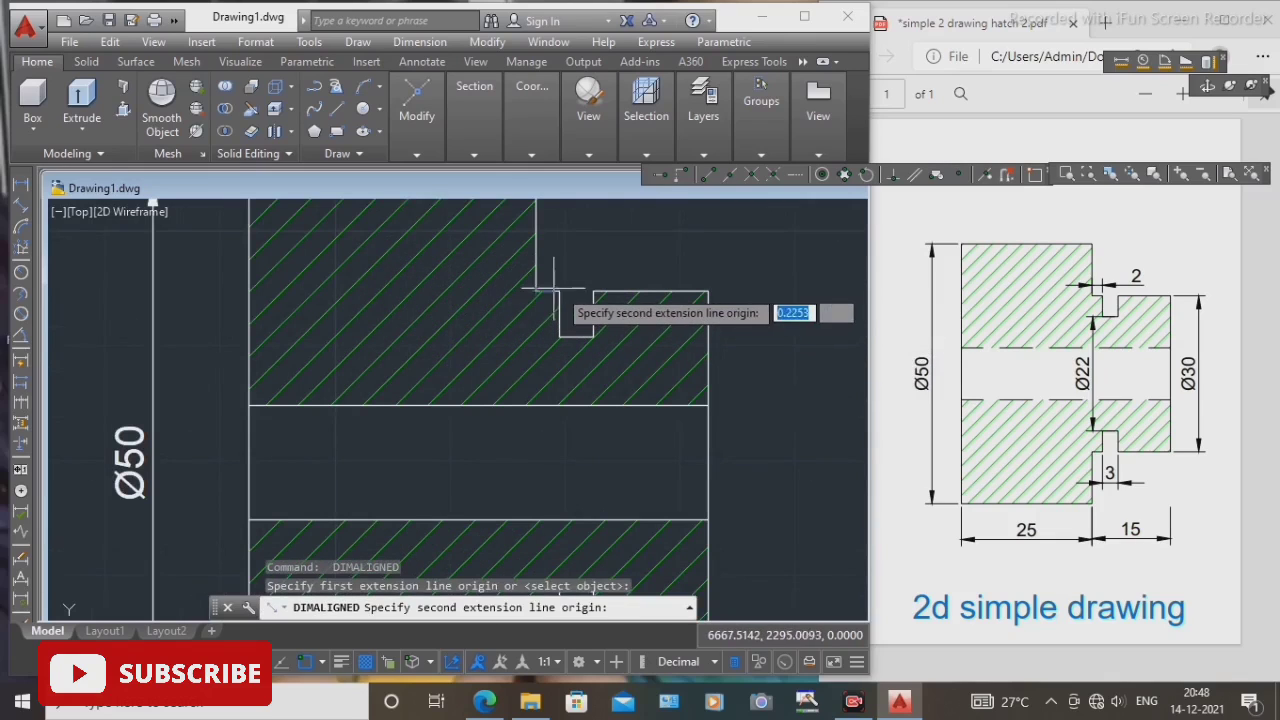
click(559, 290)
click(560, 222)
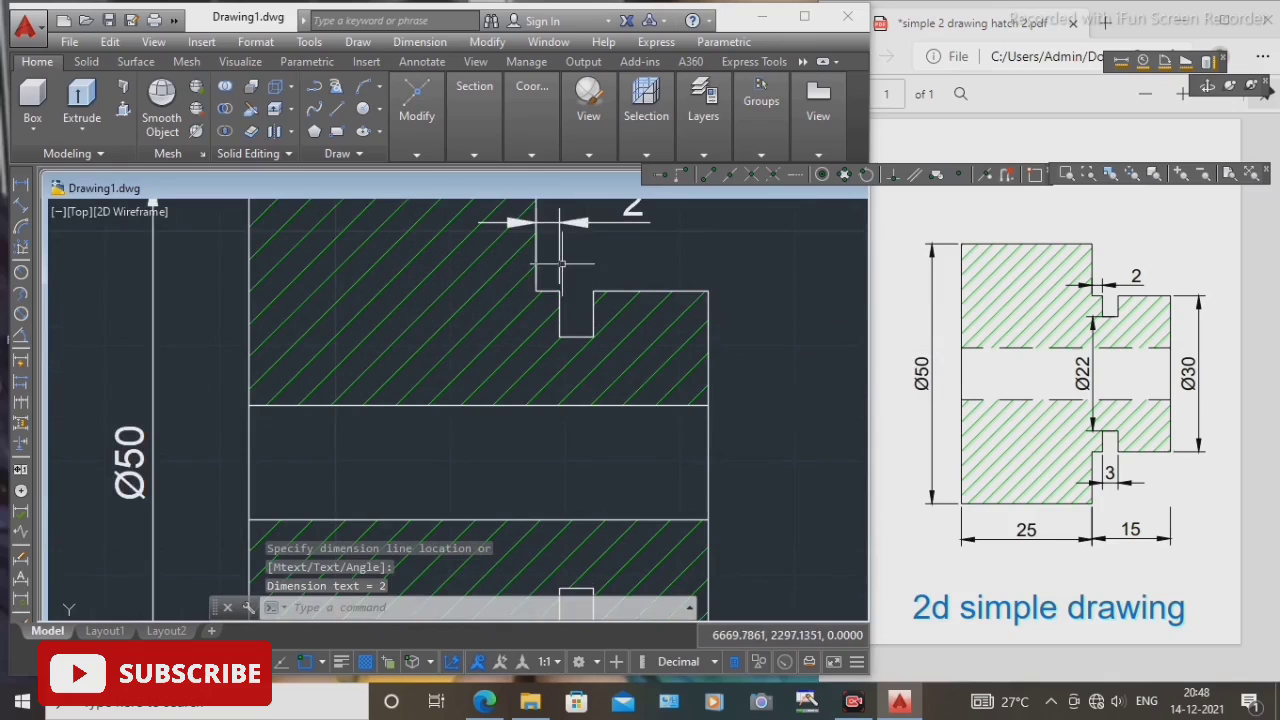
scroll(565, 380, down, 4)
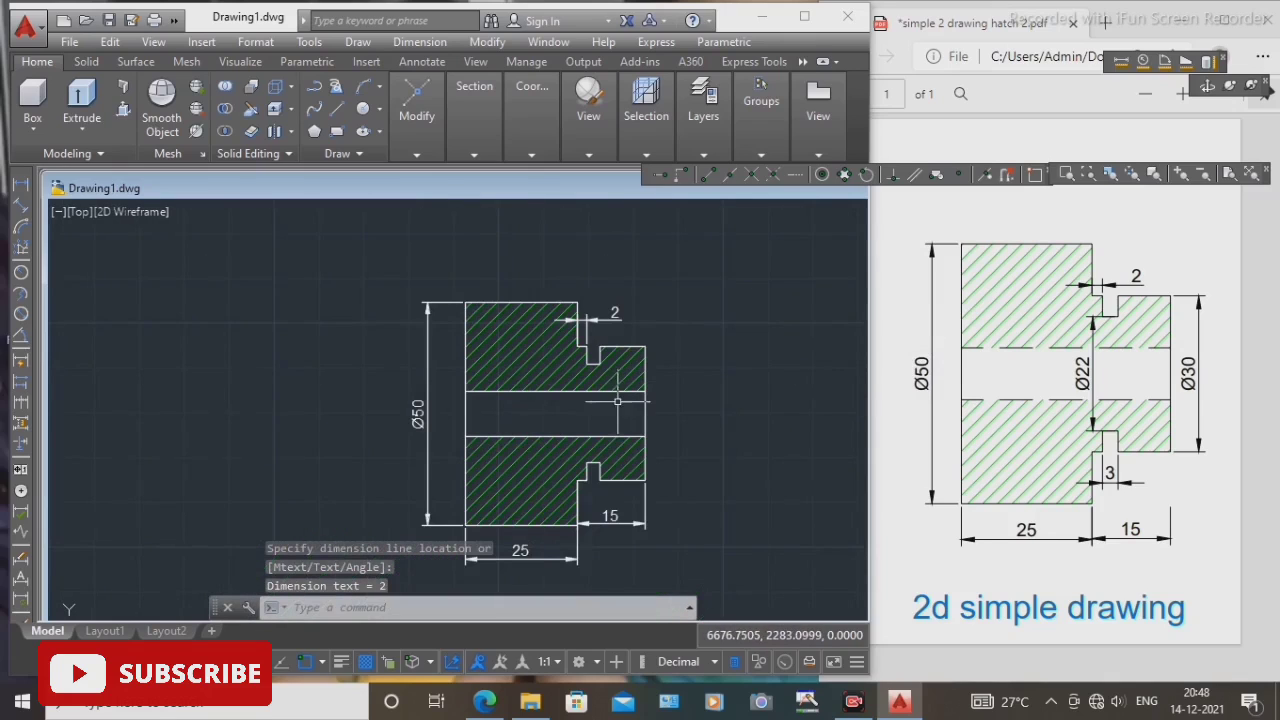
Add an aligned dimension for the lower groove's width, from corner to corner of its opening, placed just below the groove.
scroll(612, 422, up, 2)
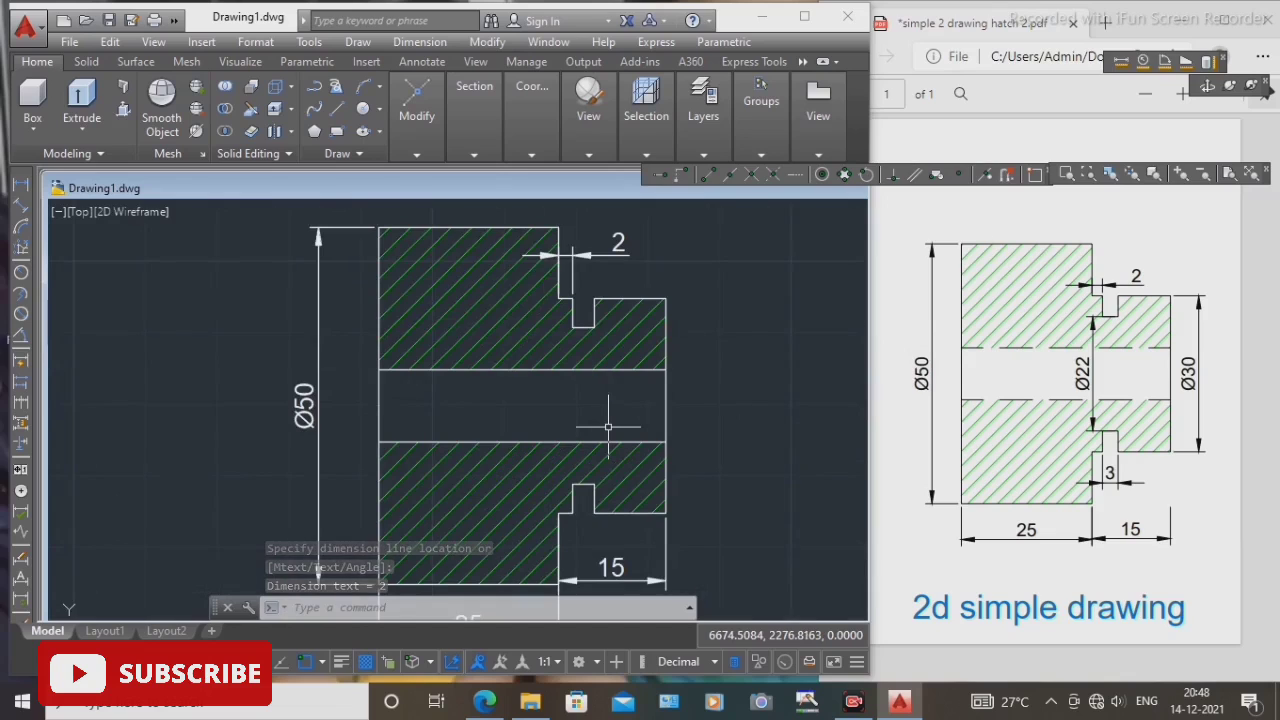
key(Return)
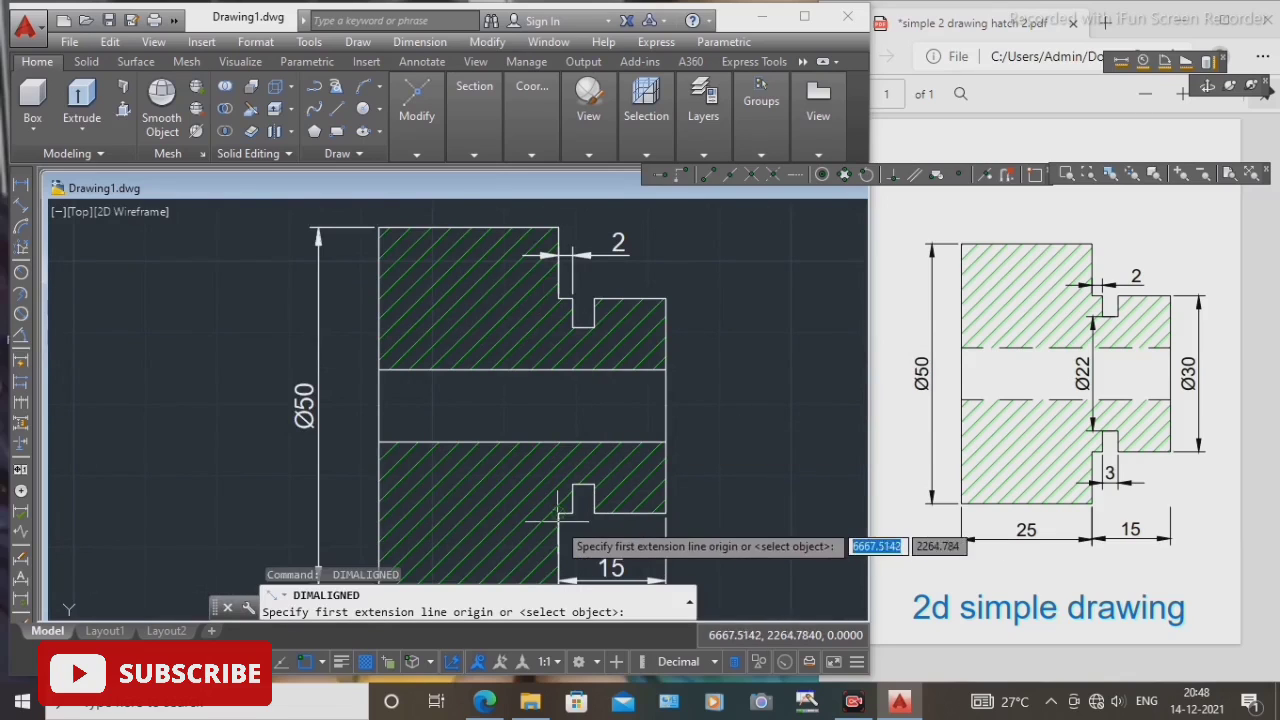
click(573, 514)
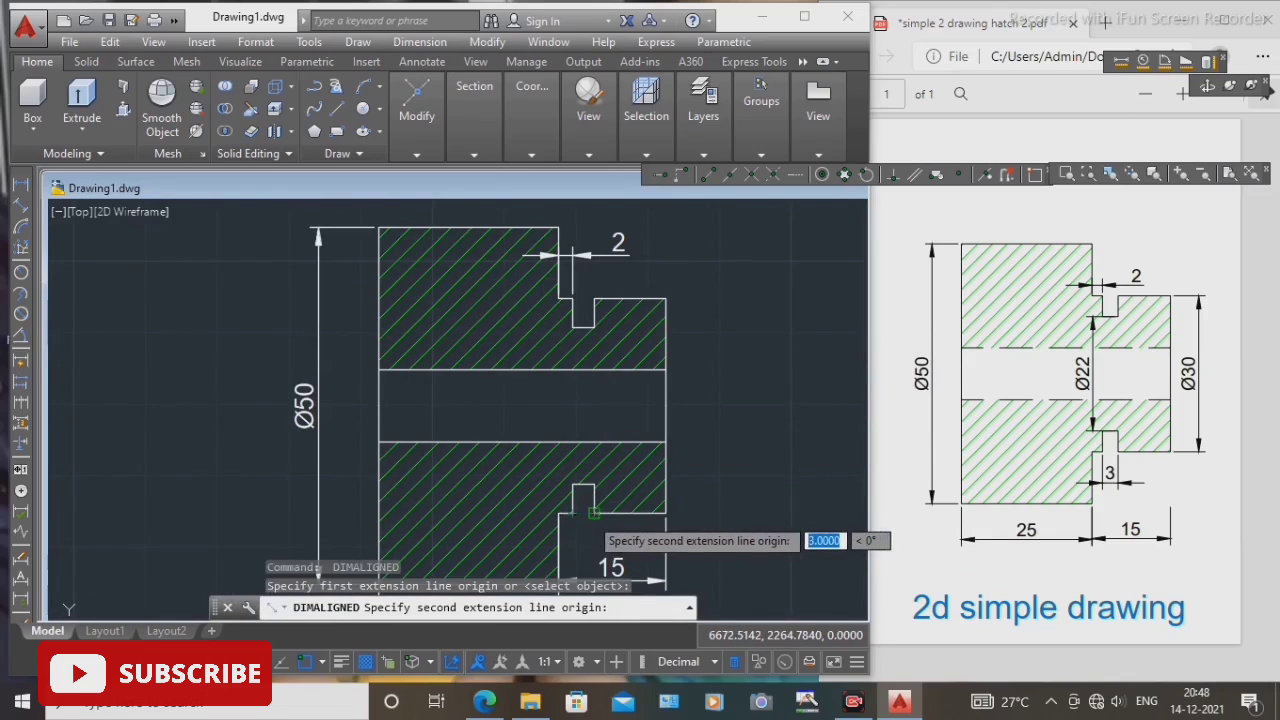
click(594, 514)
click(593, 529)
Start an aligned dimension for the small section's outer diameter, from the upper to the lower corner of the part's end face.
scroll(592, 527, down, 2)
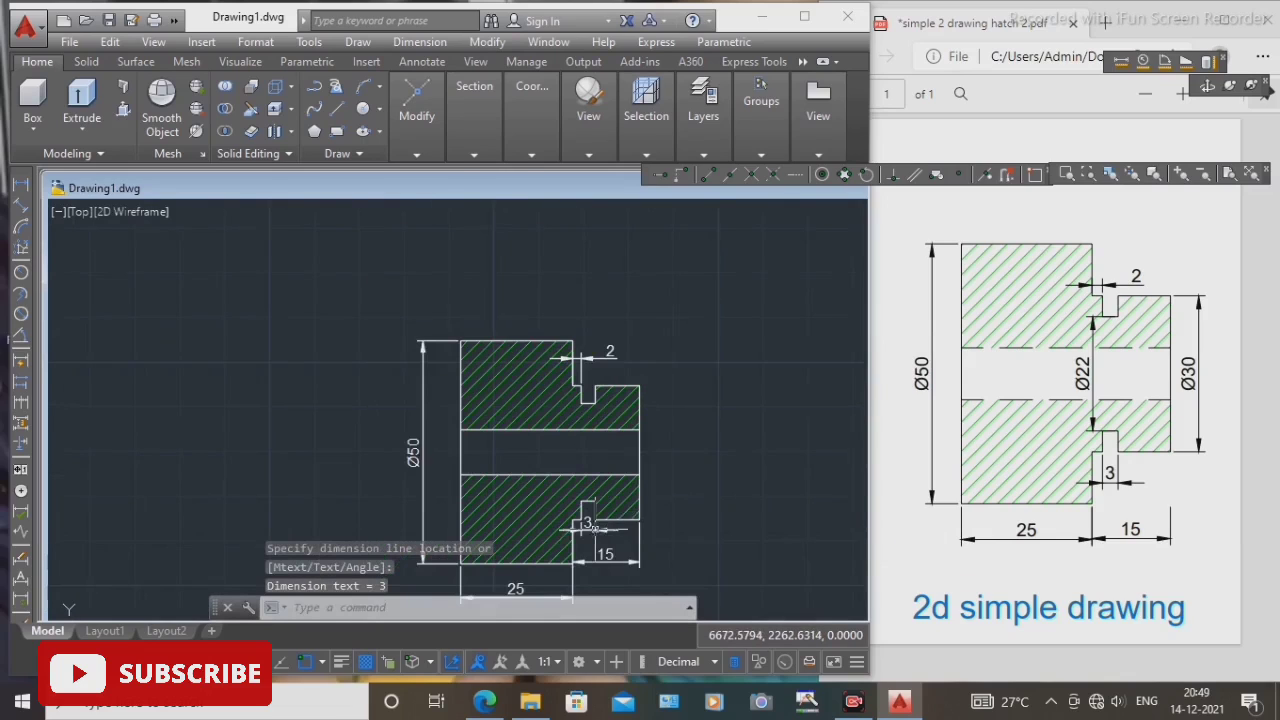
middle_drag(706, 512, 676, 471)
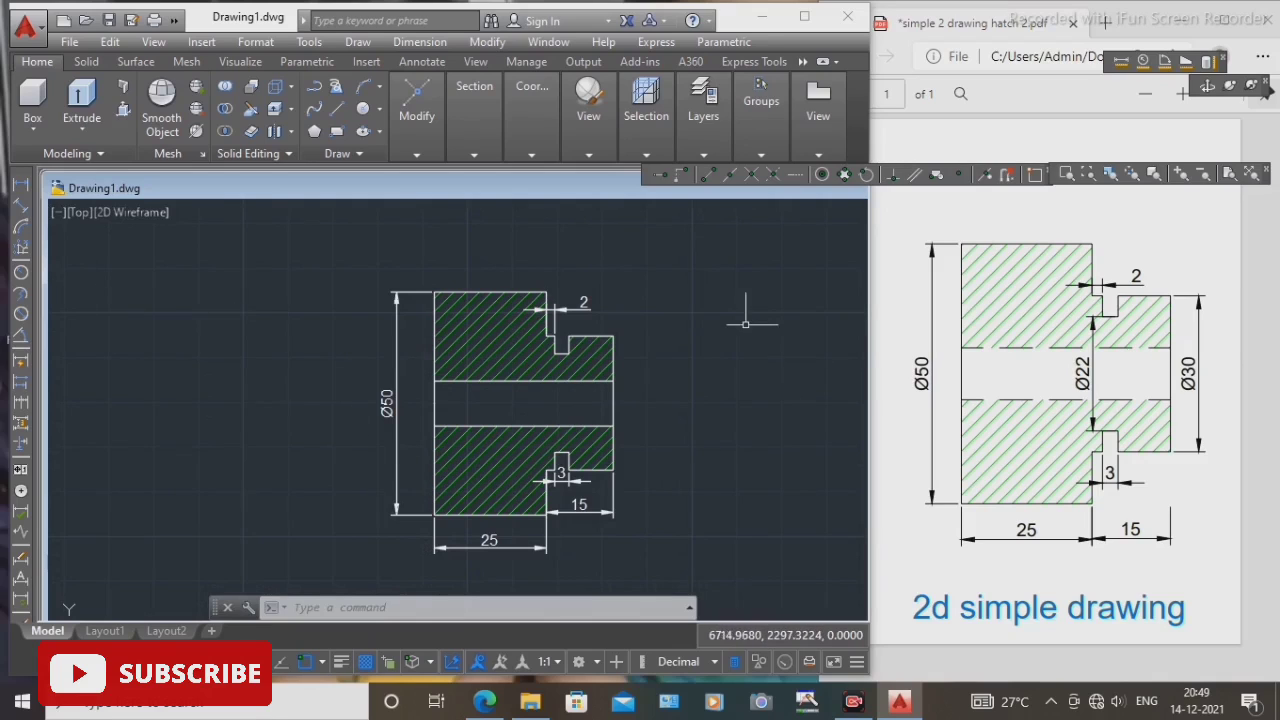
text(dal)
key(Return)
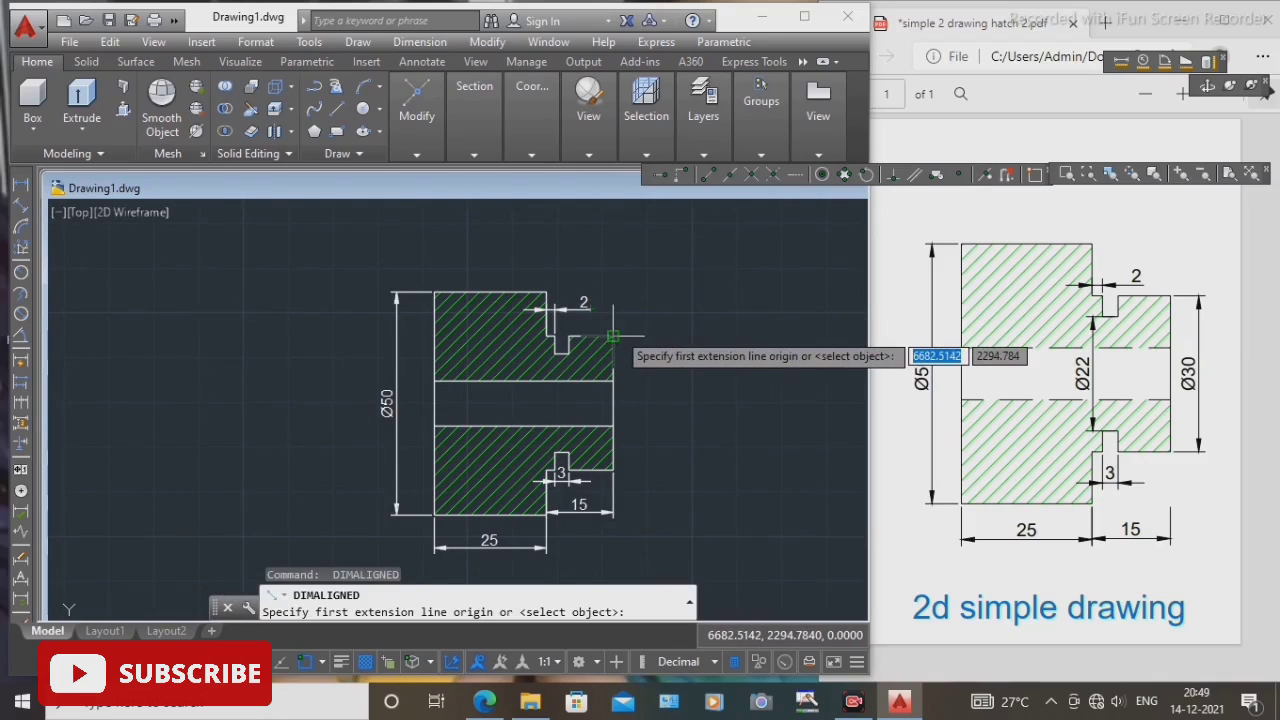
click(613, 337)
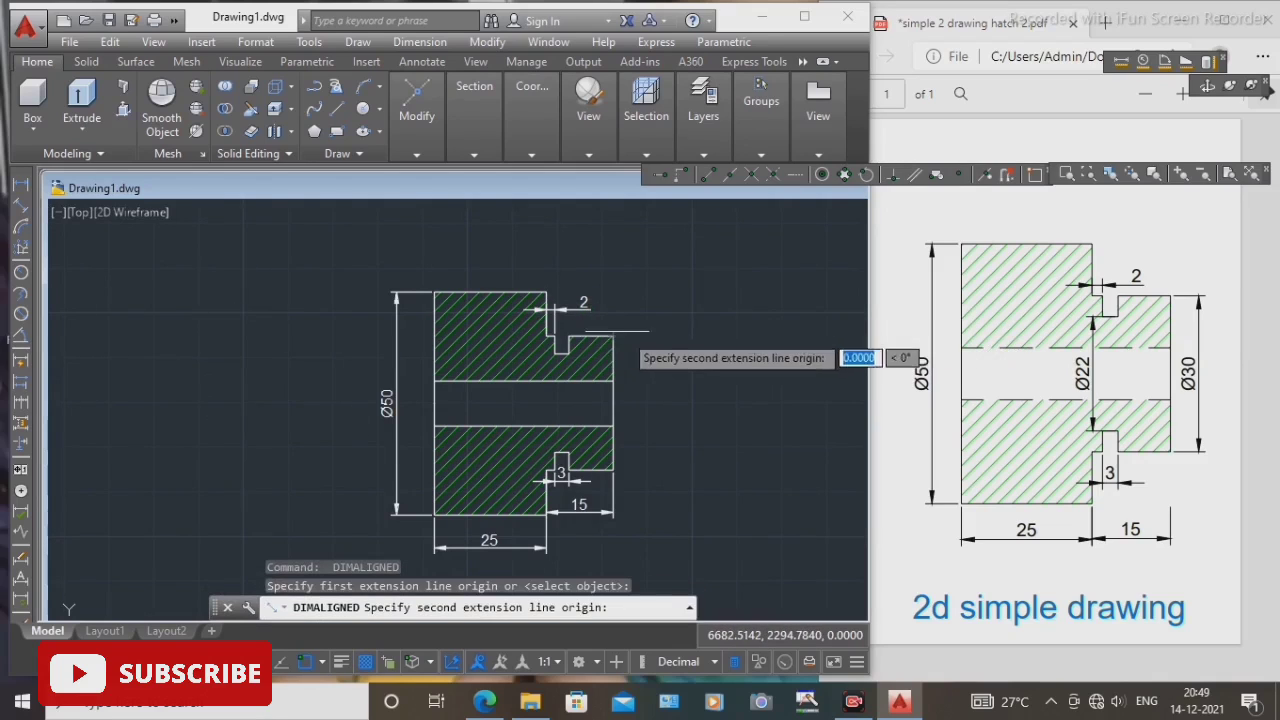
click(613, 467)
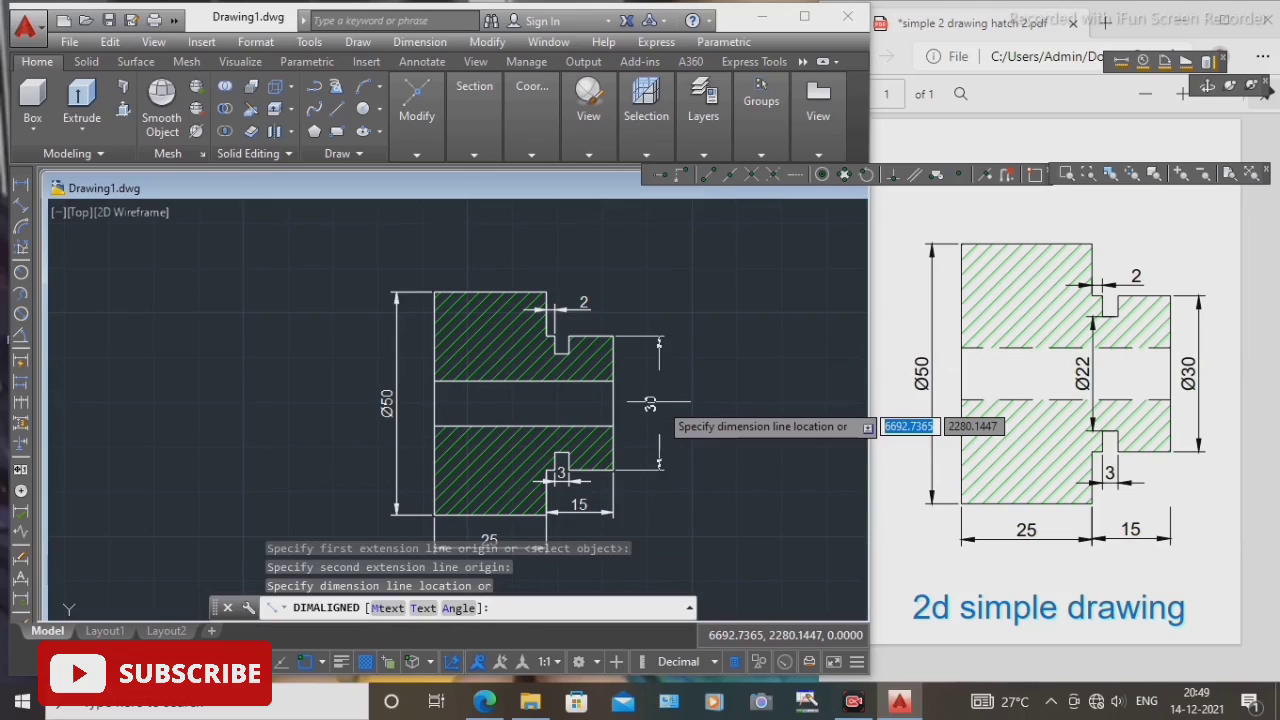
Insert a diameter symbol before the small section's dimension text and place the dimension line just outside the part's end face.
right_click(659, 403)
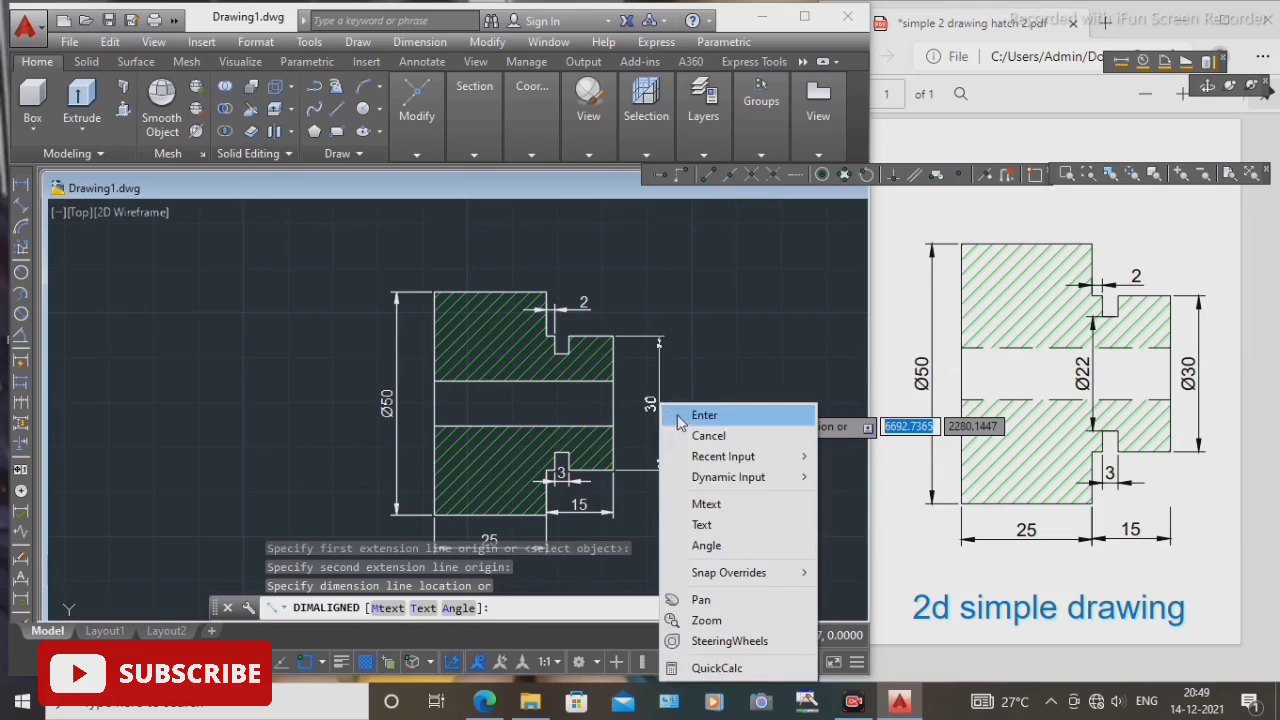
click(716, 515)
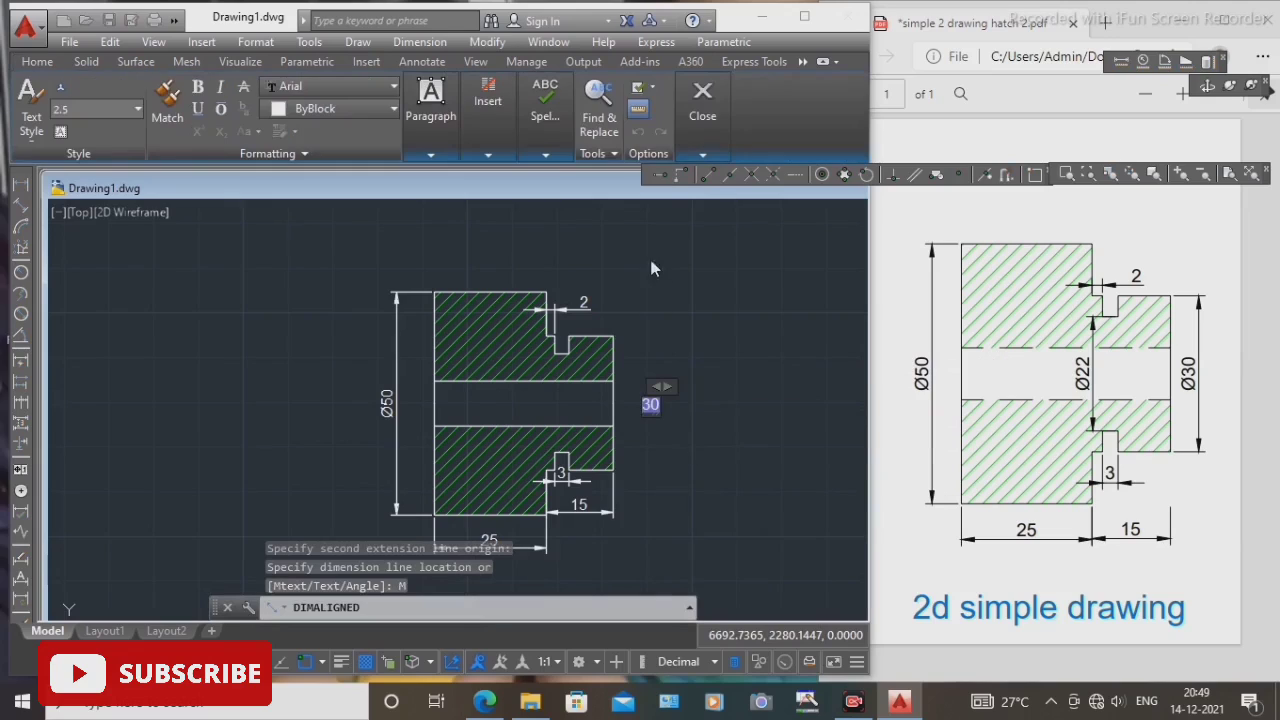
click(503, 155)
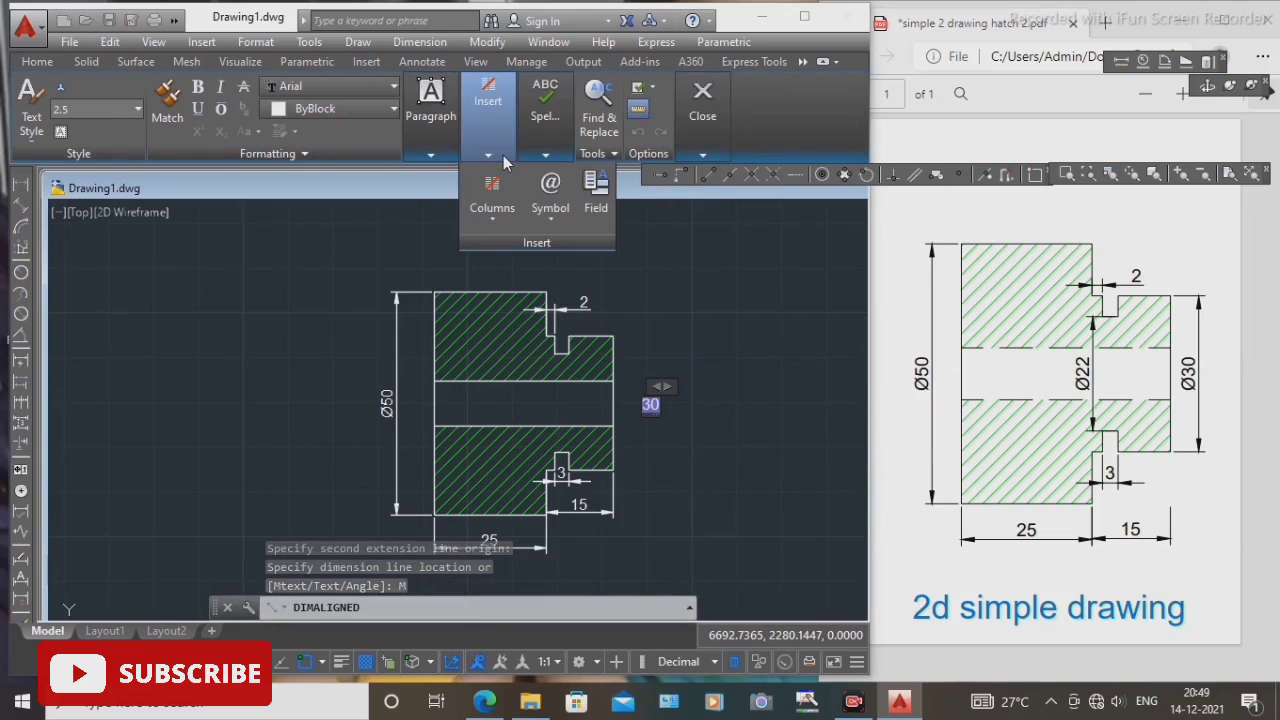
click(550, 200)
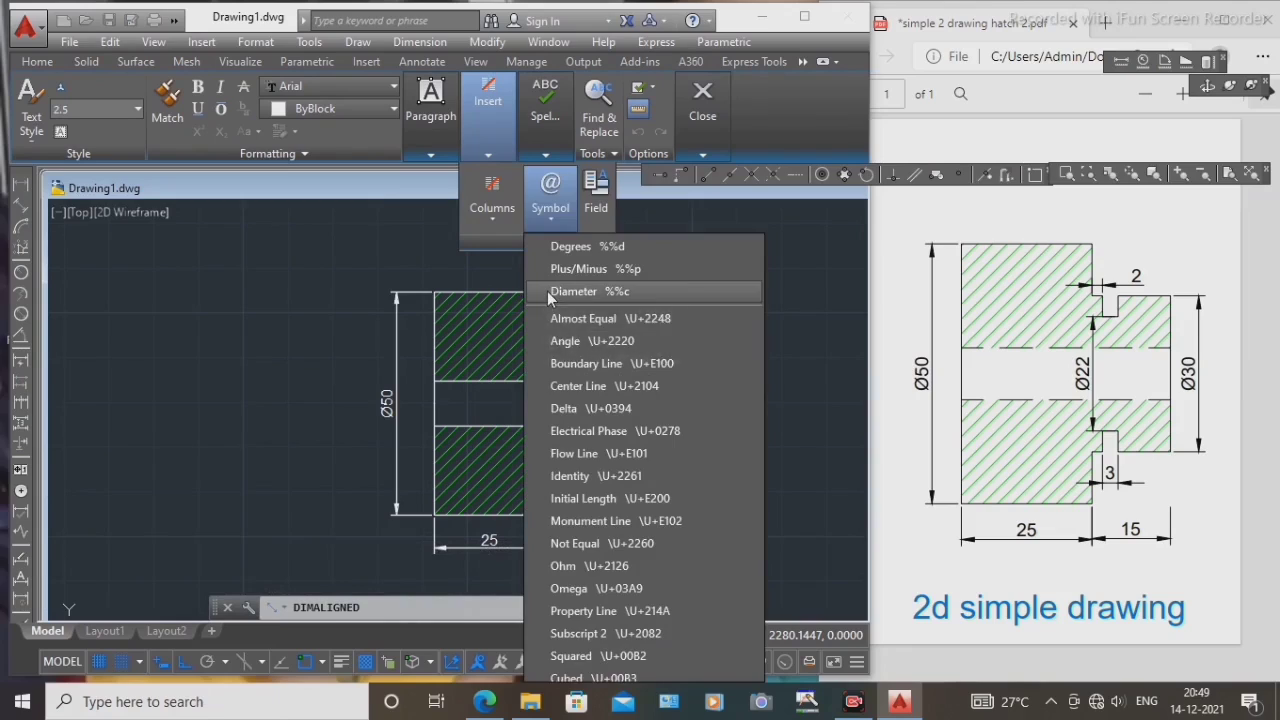
click(547, 291)
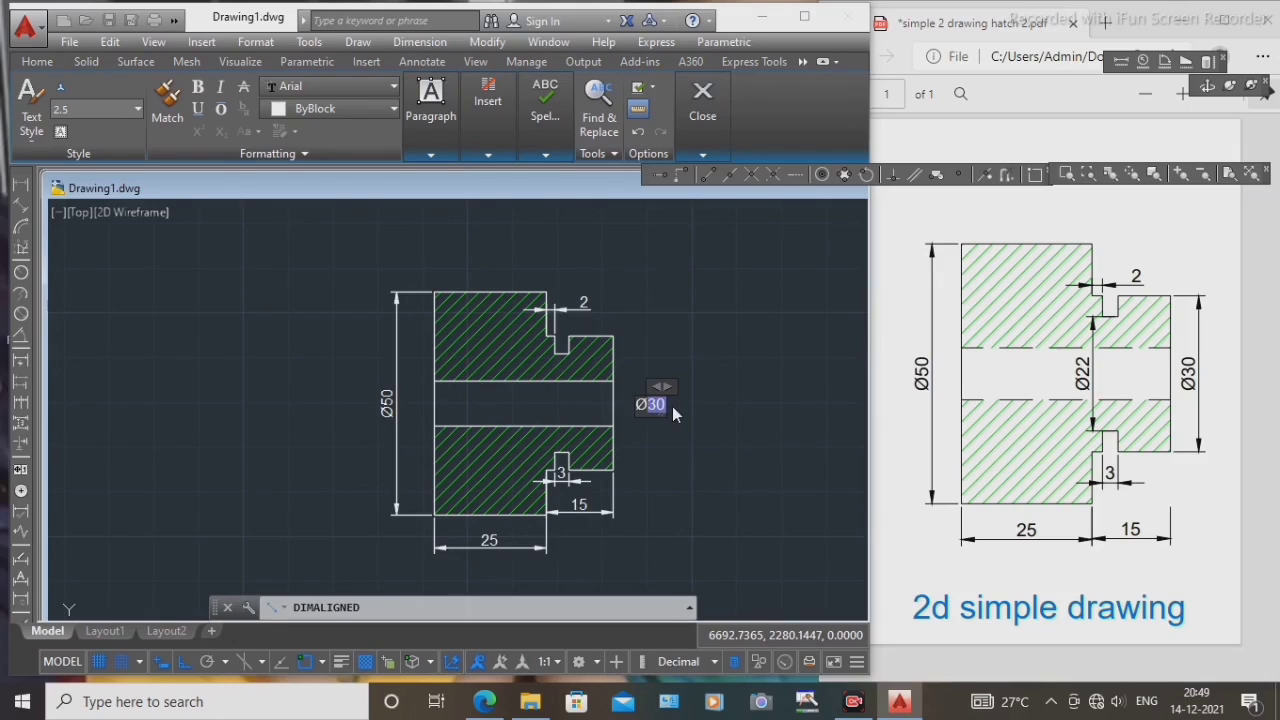
click(687, 408)
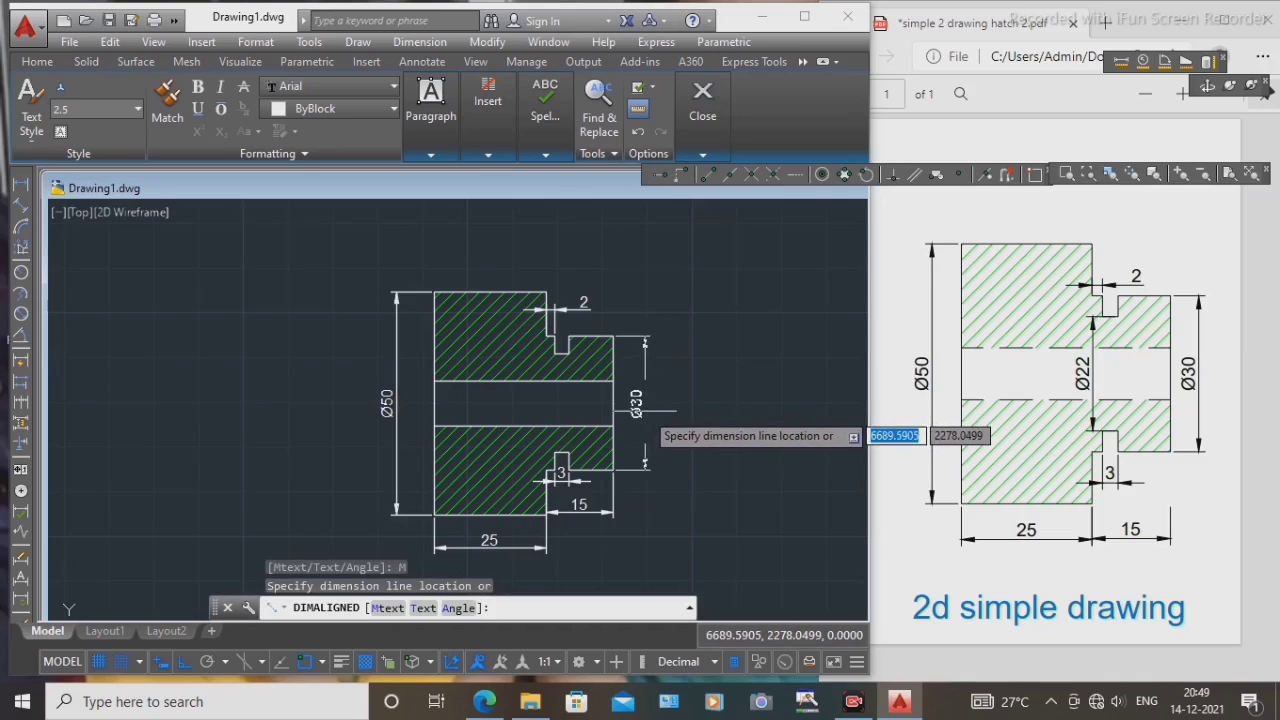
click(645, 410)
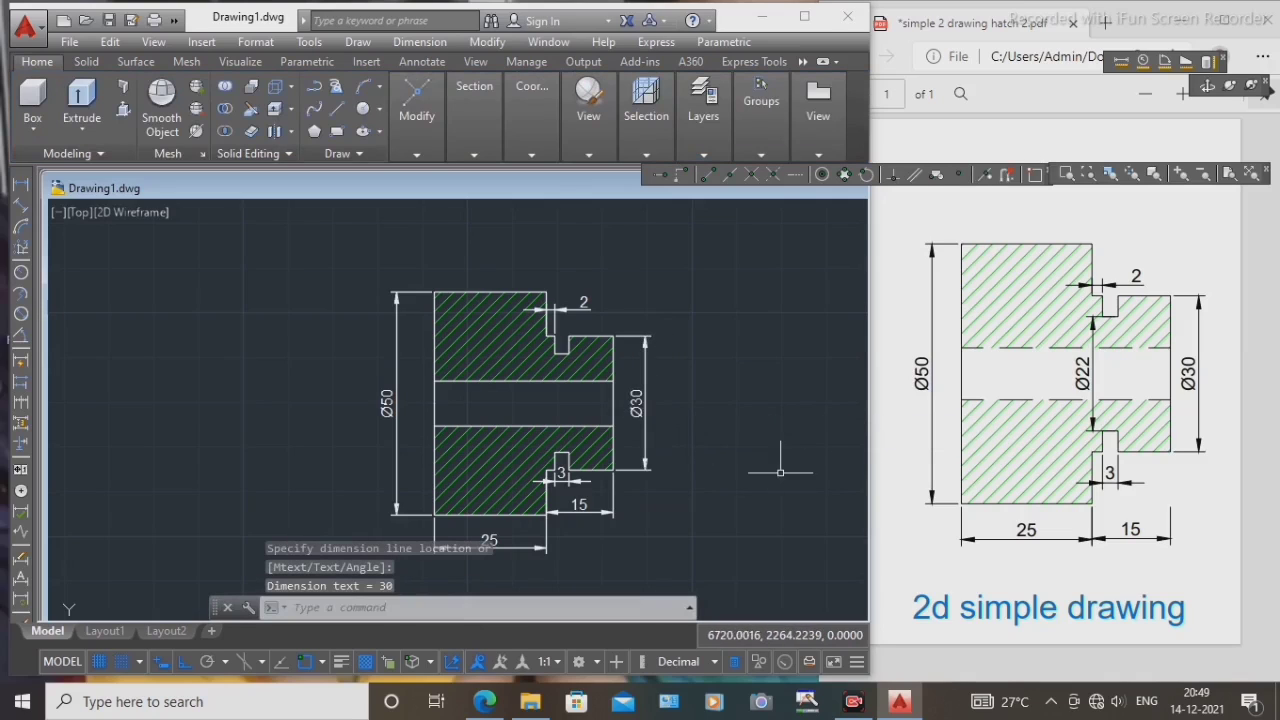